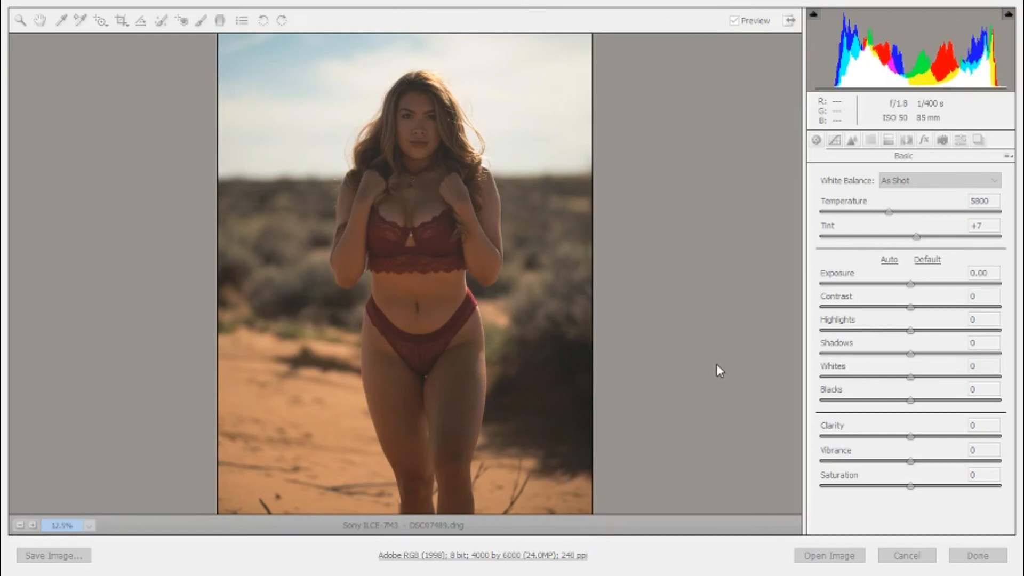
# Raise the photo's exposure to +0.15.
pyautogui.click(687, 272)
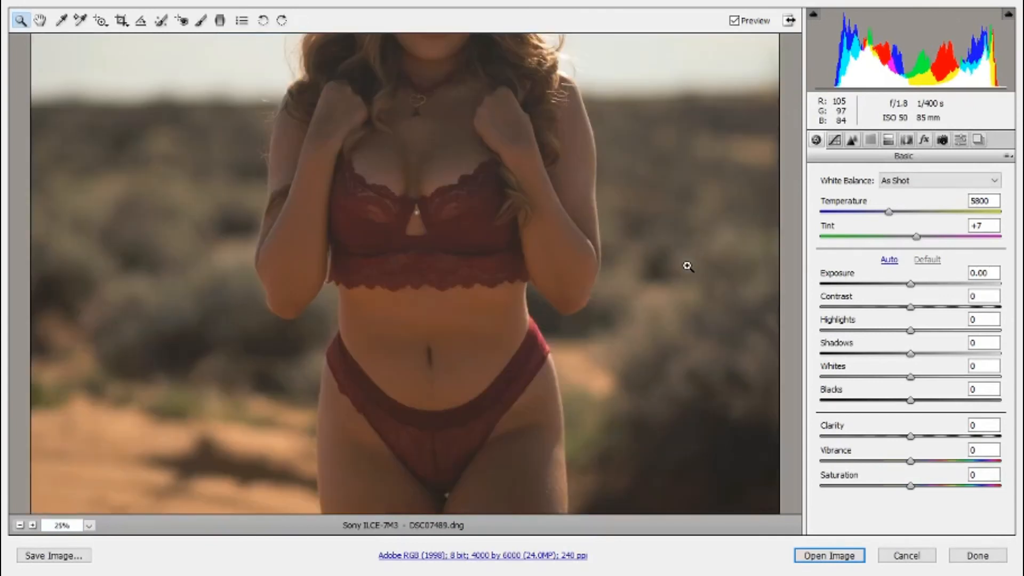
pyautogui.click(21, 526)
pyautogui.click(20, 525)
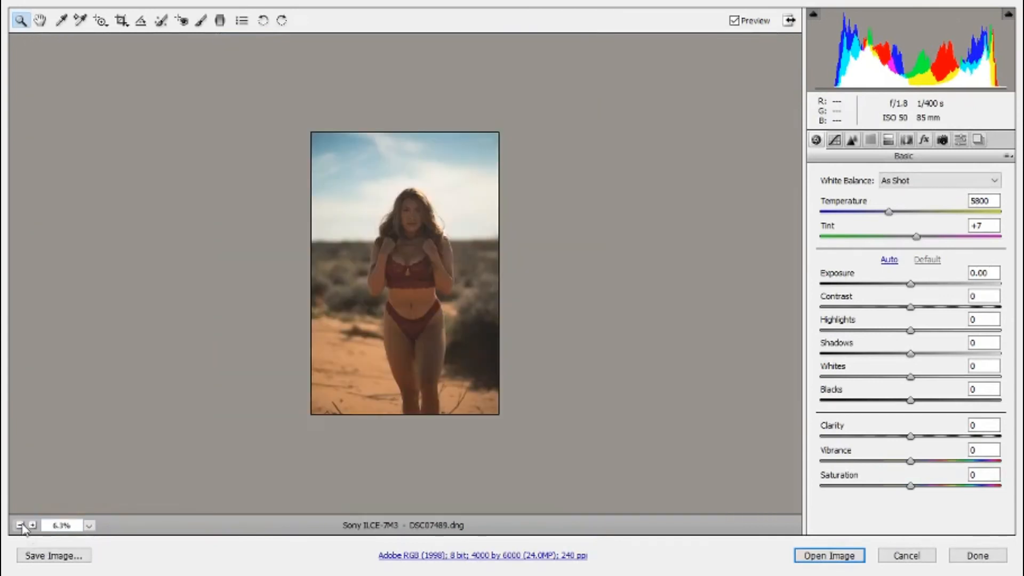
pyautogui.click(33, 525)
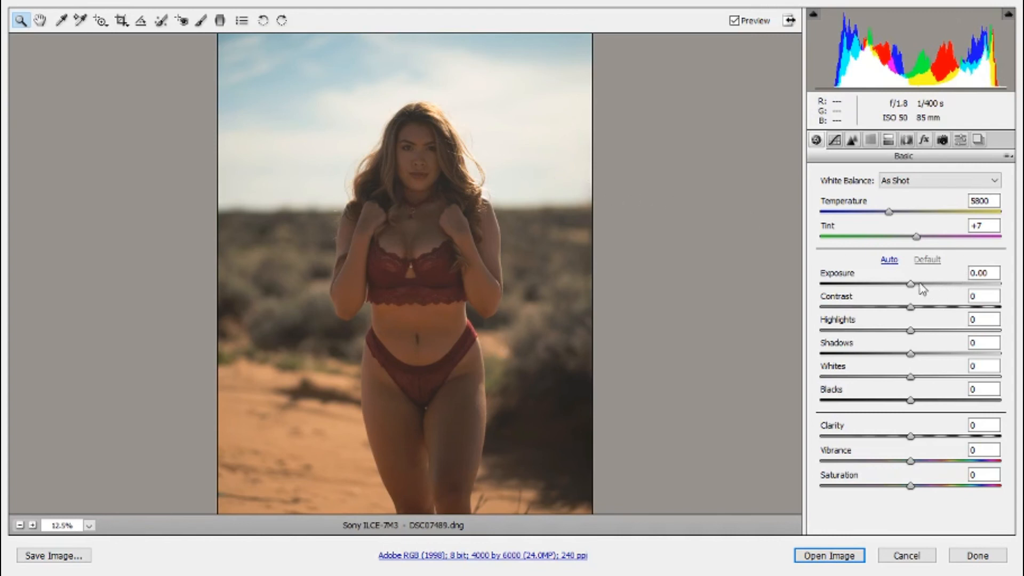
pyautogui.moveTo(916, 284); pyautogui.dragTo(922, 286)
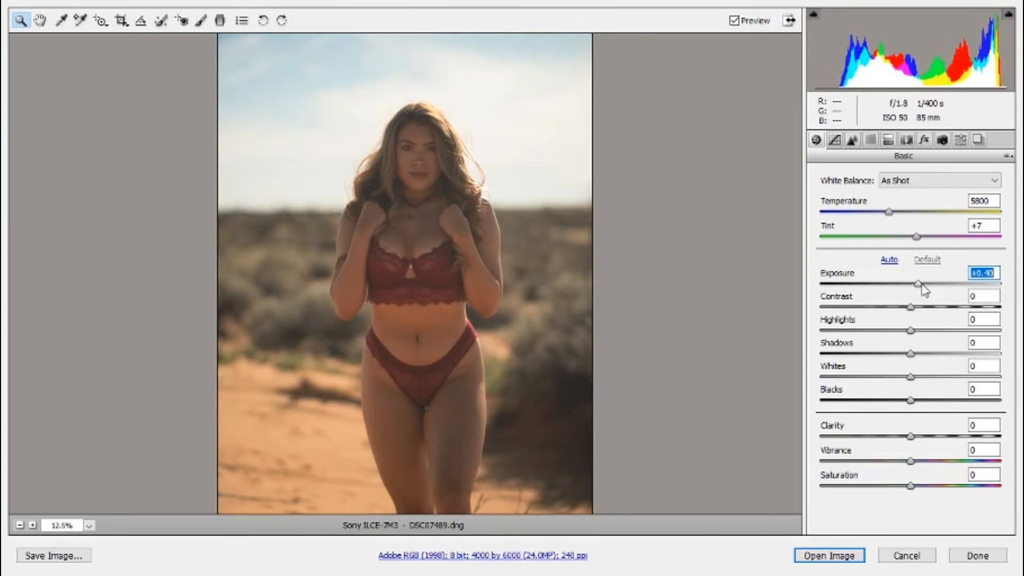
pyautogui.moveTo(923, 286)
pyautogui.mouseDown()
pyautogui.moveTo(944, 287)
pyautogui.moveTo(917, 288)
pyautogui.mouseUp()
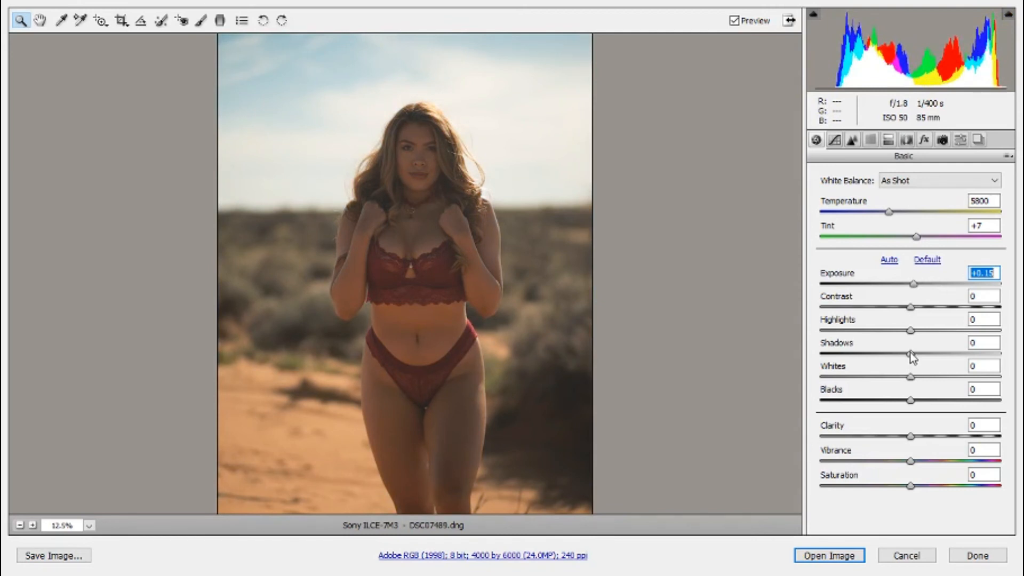
# Lift the shadows to +100 and set the whites to +35.
pyautogui.click(911, 353)
pyautogui.moveTo(911, 352); pyautogui.dragTo(1003, 356)
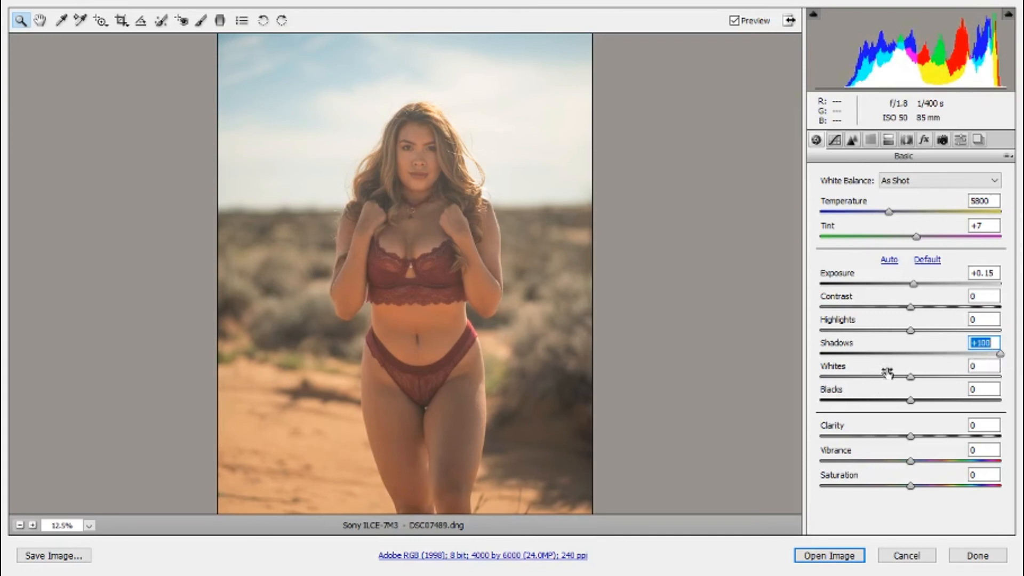
pyautogui.moveTo(913, 387); pyautogui.dragTo(945, 388)
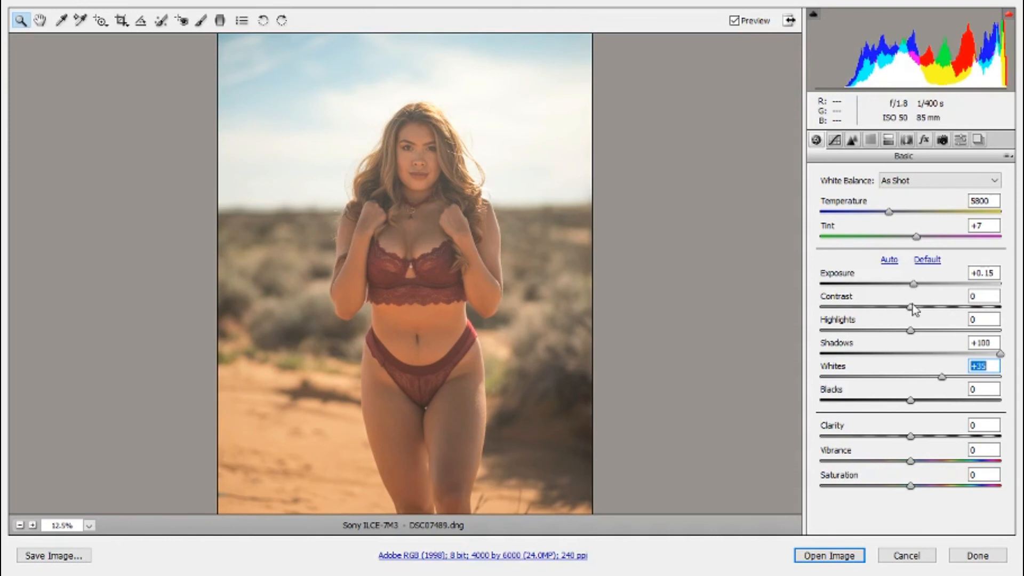
# Set the contrast to +54, the blacks to -26 and the highlights to +4 in the basic adjustments.
pyautogui.moveTo(912, 313); pyautogui.dragTo(937, 330)
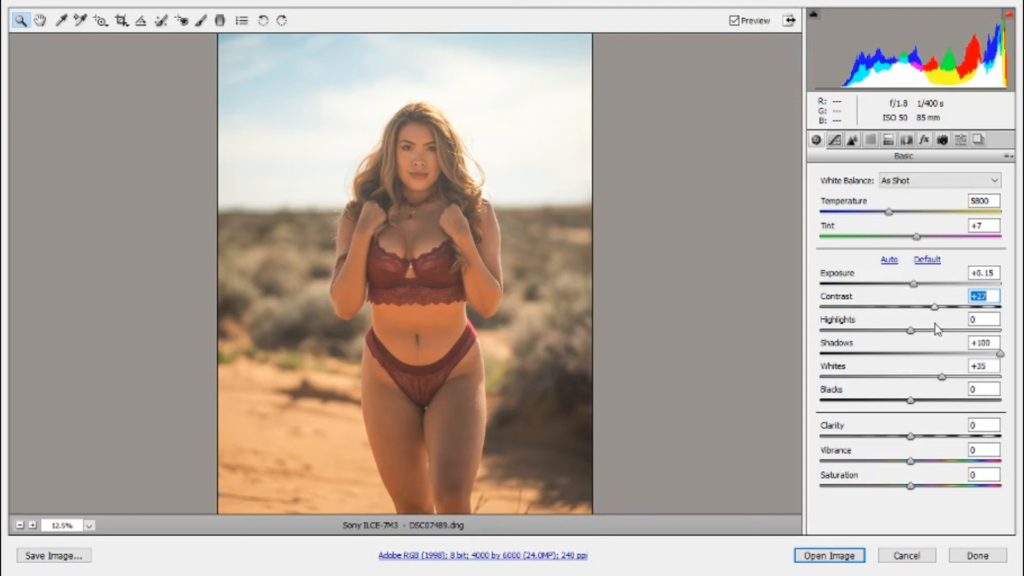
pyautogui.moveTo(939, 329); pyautogui.dragTo(961, 317)
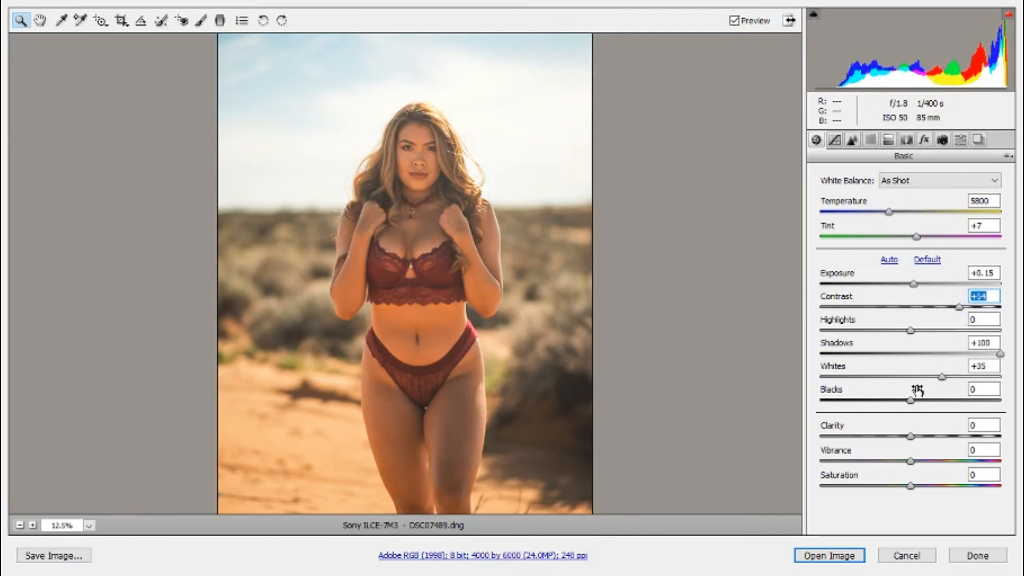
pyautogui.moveTo(910, 400); pyautogui.dragTo(888, 406)
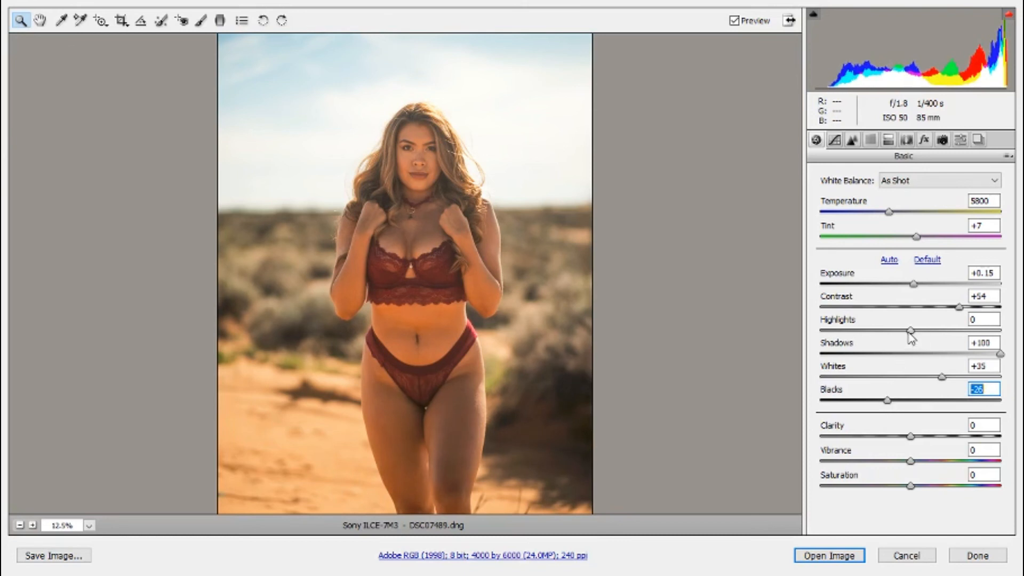
pyautogui.moveTo(910, 331)
pyautogui.mouseDown()
pyautogui.moveTo(1009, 326)
pyautogui.moveTo(913, 335)
pyautogui.mouseUp()
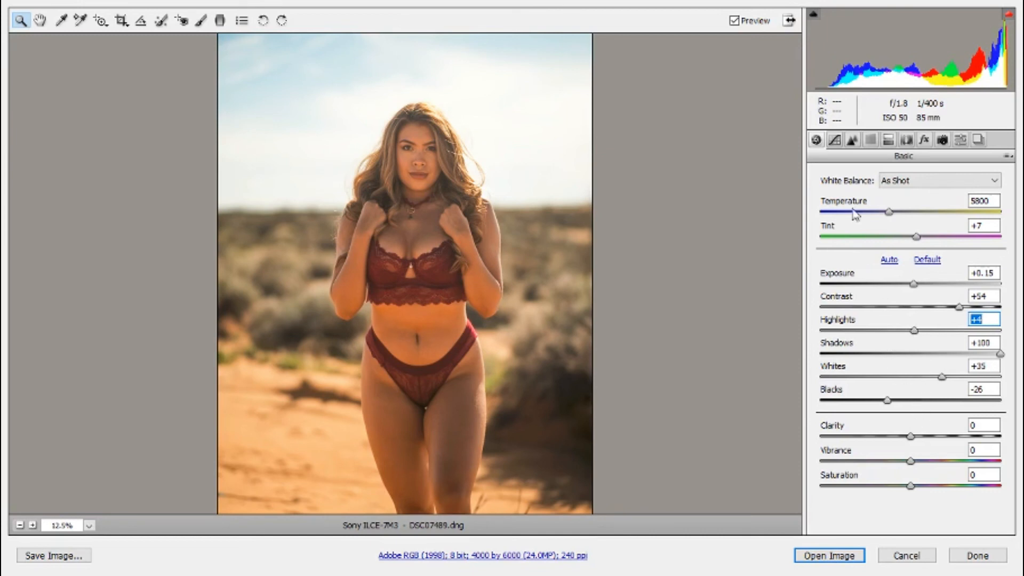
# Set the luminance noise reduction to 24.
pyautogui.click(852, 140)
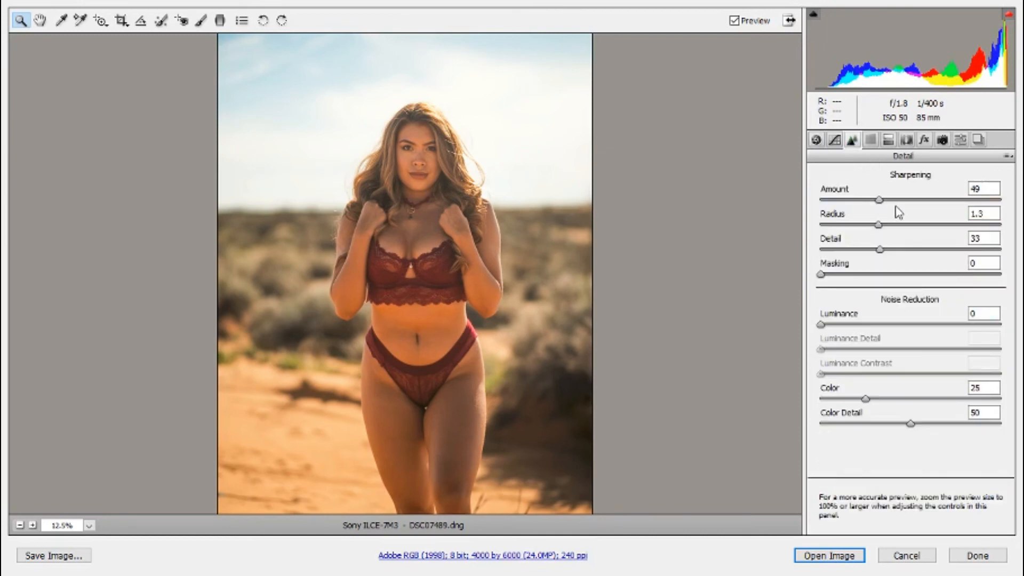
pyautogui.click(880, 249)
pyautogui.moveTo(855, 325); pyautogui.dragTo(864, 325)
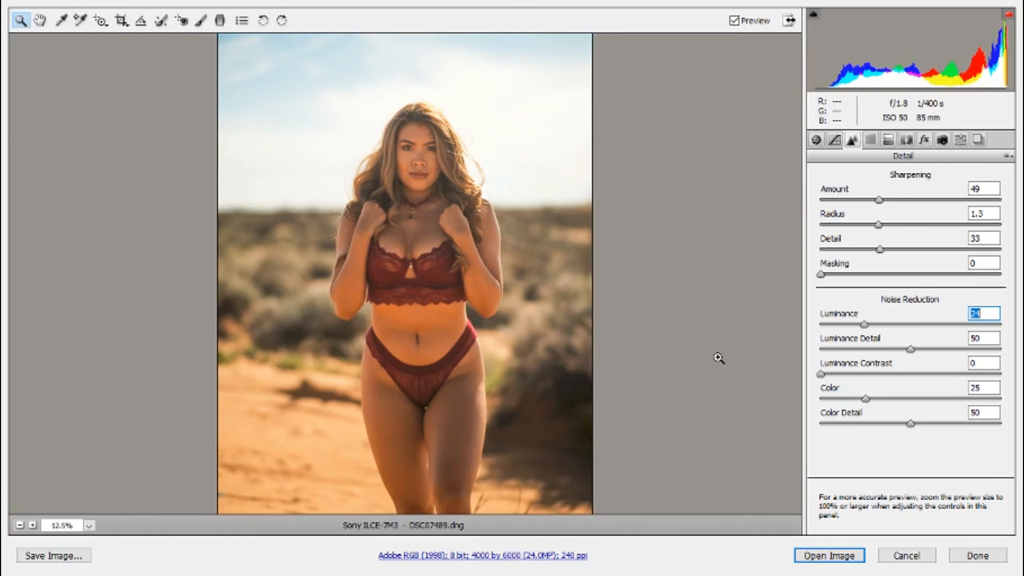
# Raise the HSL saturation of the greens to +22, the aquas to +33 and the blues to +73.
pyautogui.click(871, 140)
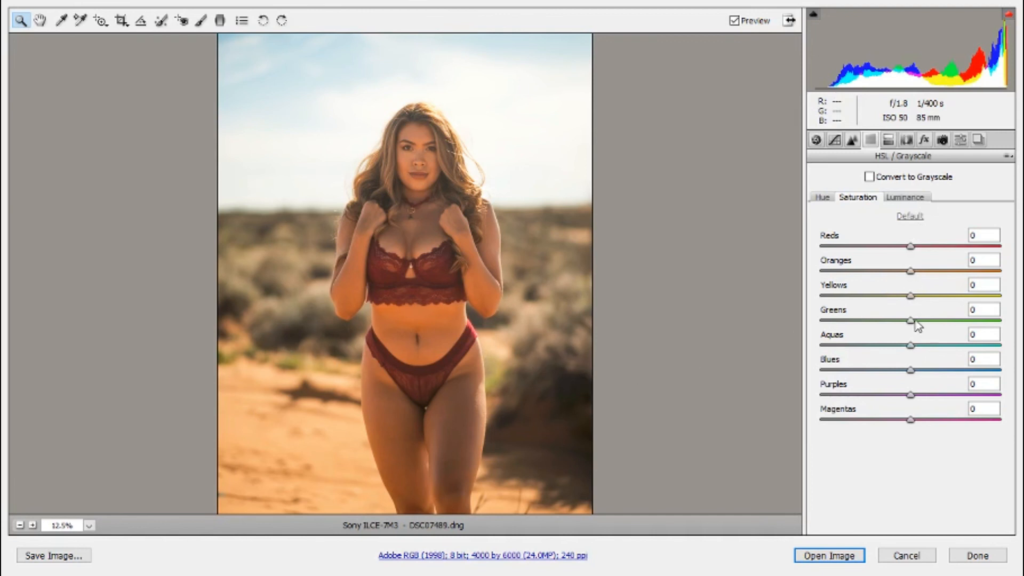
pyautogui.moveTo(911, 320); pyautogui.dragTo(931, 325)
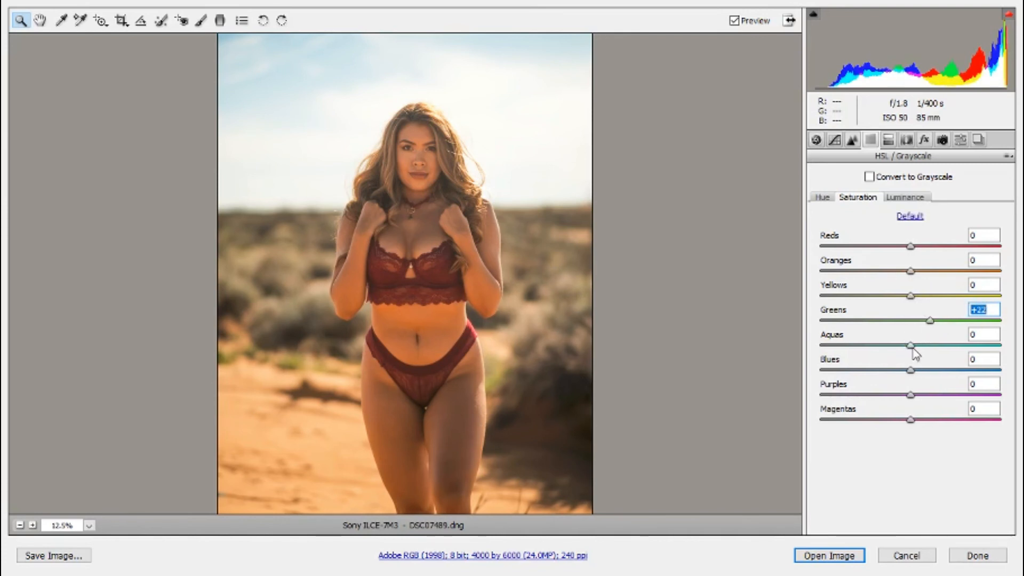
pyautogui.press('Tab')
pyautogui.moveTo(913, 346); pyautogui.dragTo(977, 371)
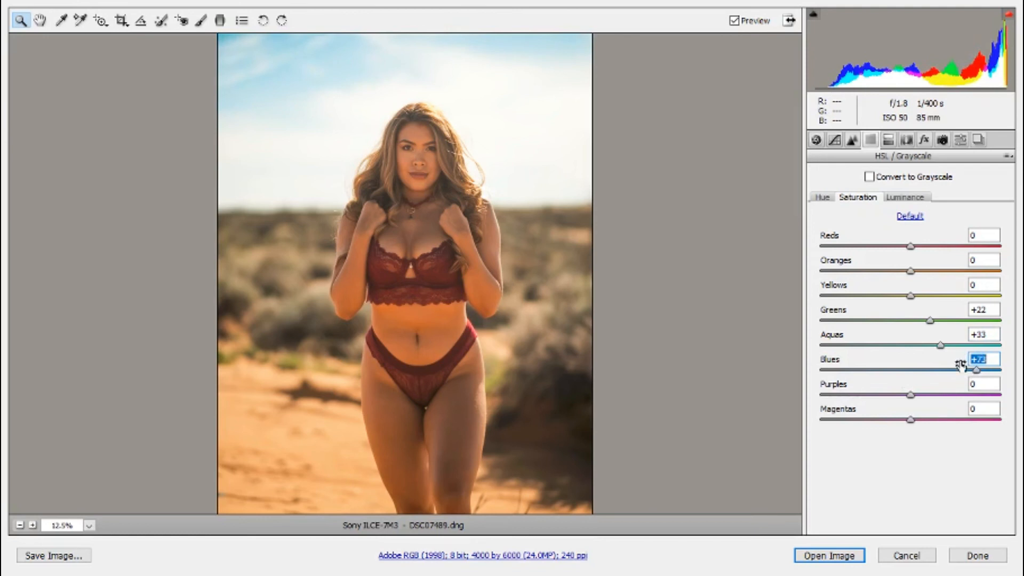
# Darken the sky by setting the HSL luminance of the blues to -23.
pyautogui.click(907, 198)
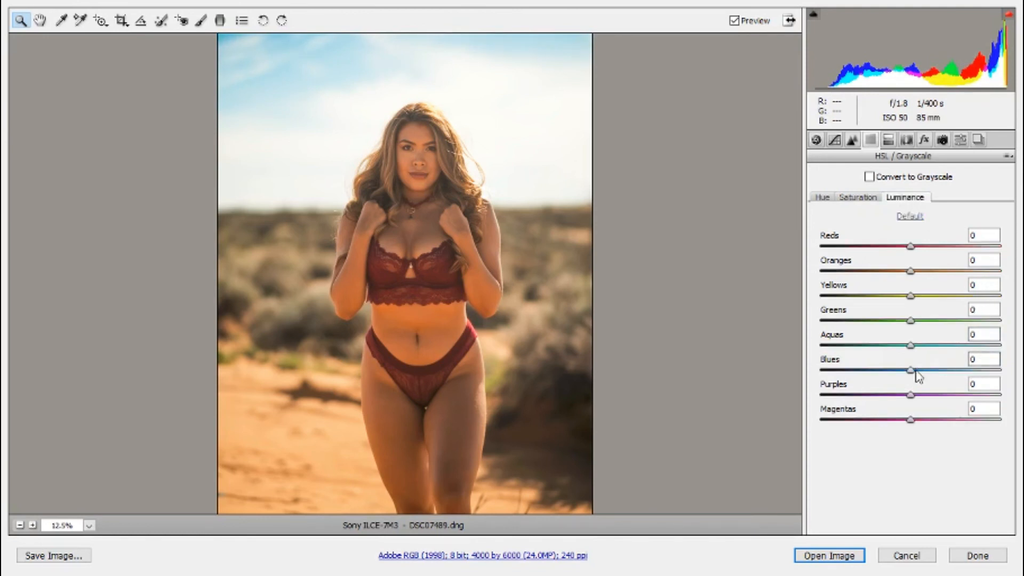
pyautogui.moveTo(910, 372); pyautogui.dragTo(892, 370)
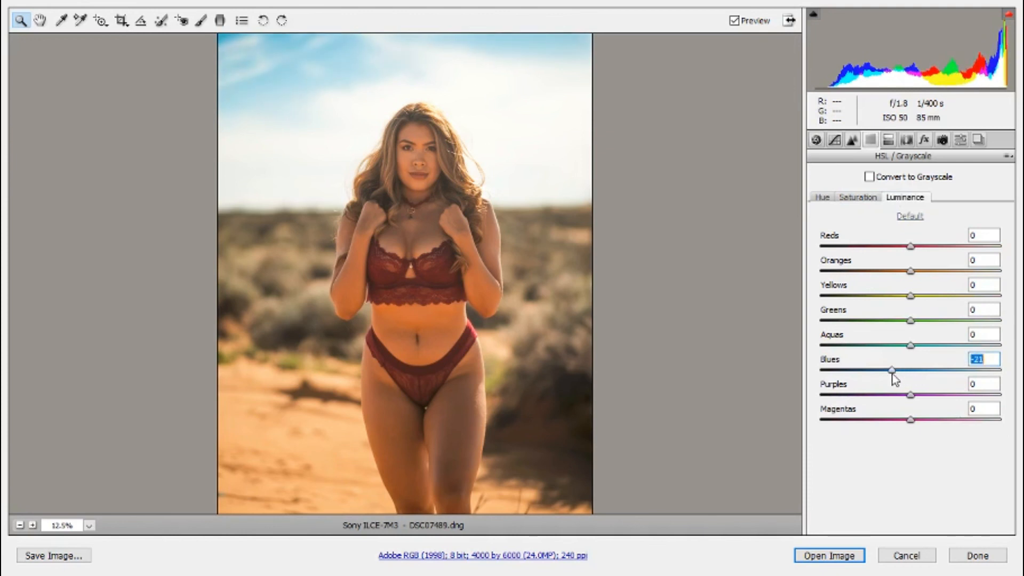
pyautogui.moveTo(891, 373); pyautogui.dragTo(798, 382)
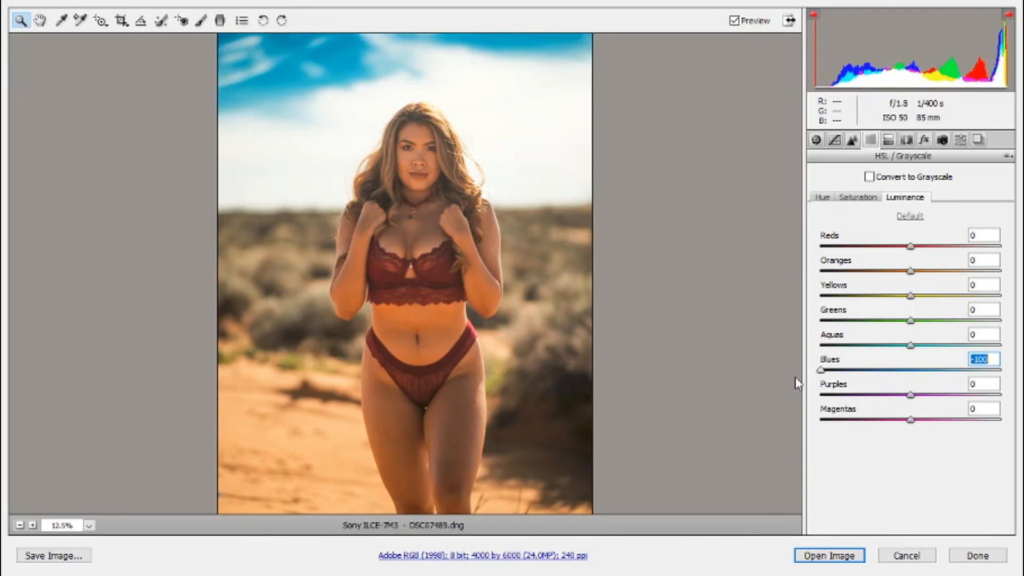
pyautogui.moveTo(802, 383); pyautogui.dragTo(884, 382)
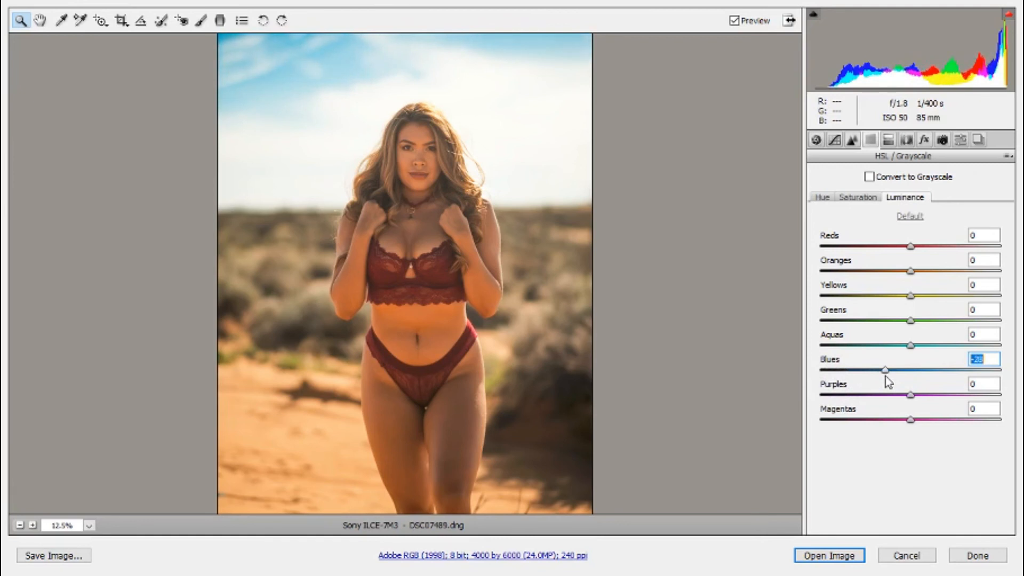
pyautogui.moveTo(886, 376); pyautogui.dragTo(891, 379)
# Set the HSL saturation of the oranges to -6 and the yellows to +35.
pyautogui.click(862, 198)
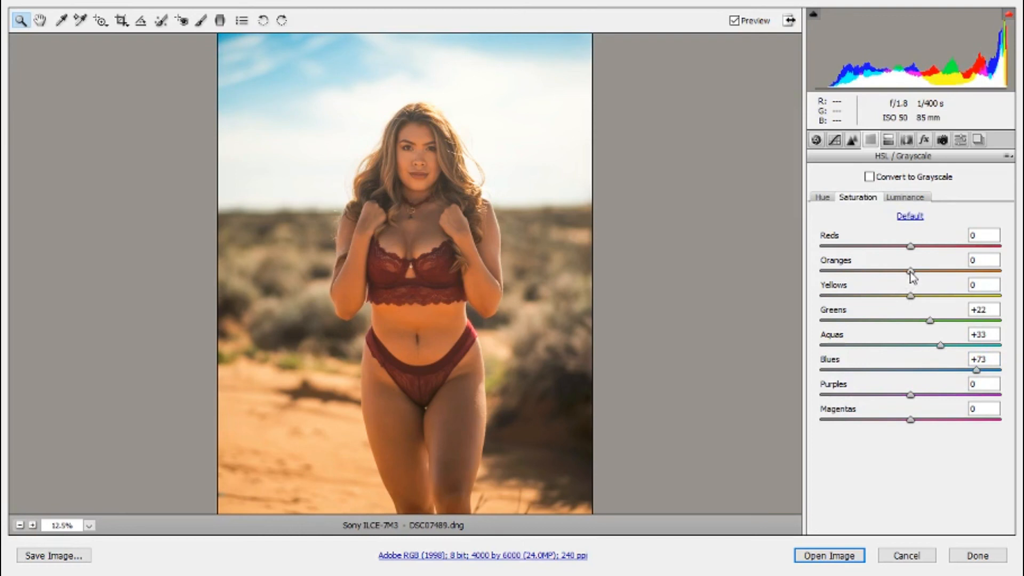
pyautogui.moveTo(912, 275); pyautogui.dragTo(906, 275)
pyautogui.moveTo(911, 295); pyautogui.dragTo(949, 293)
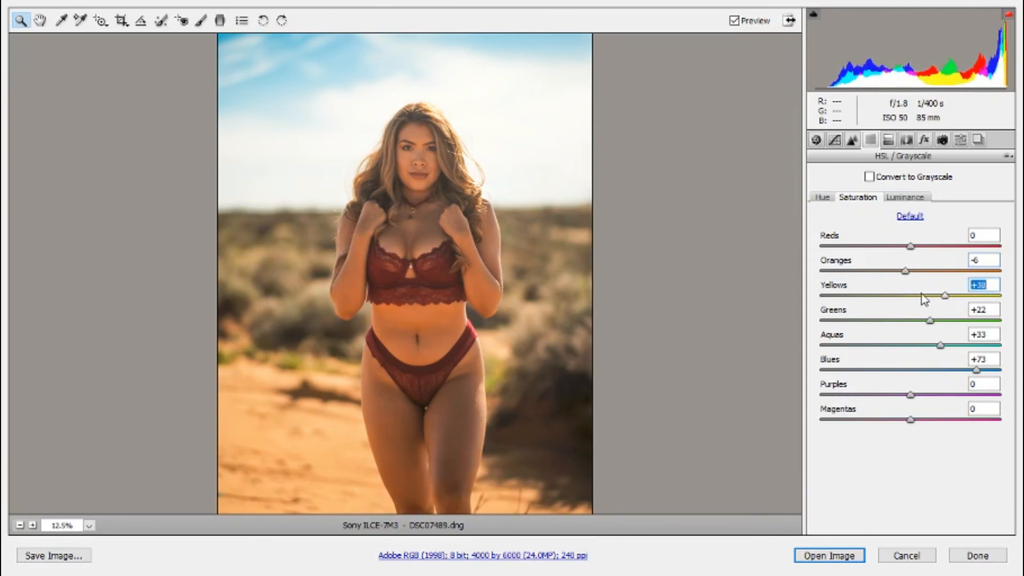
pyautogui.moveTo(944, 295)
pyautogui.mouseDown()
pyautogui.moveTo(966, 293)
pyautogui.moveTo(944, 294)
pyautogui.mouseUp()
# Set the HSL luminance of the yellows to -27 and the oranges to +6, and fine-tune the reds' luminance.
pyautogui.click(907, 198)
pyautogui.moveTo(911, 298); pyautogui.dragTo(890, 305)
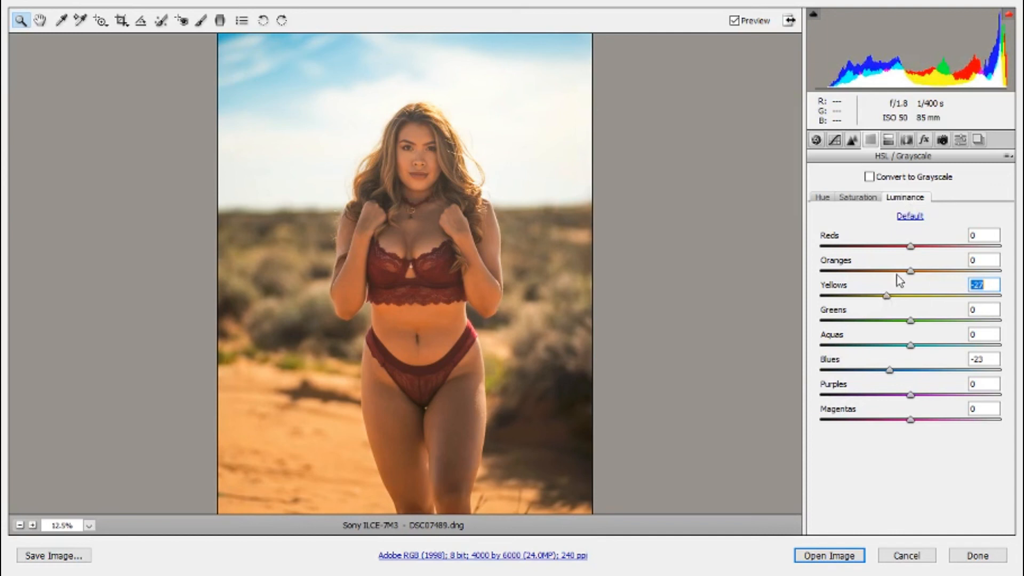
pyautogui.click(911, 272)
pyautogui.moveTo(912, 274)
pyautogui.mouseDown()
pyautogui.moveTo(897, 281)
pyautogui.moveTo(916, 273)
pyautogui.mouseUp()
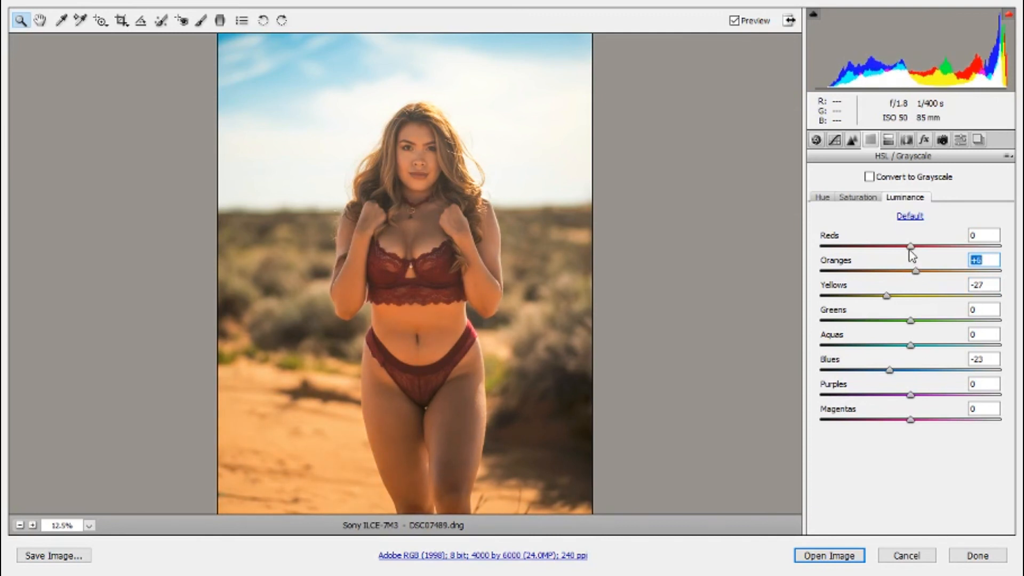
pyautogui.hotkey('shift', 'Tab')
pyautogui.moveTo(911, 248)
pyautogui.mouseDown()
pyautogui.moveTo(849, 260)
pyautogui.moveTo(910, 250)
pyautogui.mouseUp()
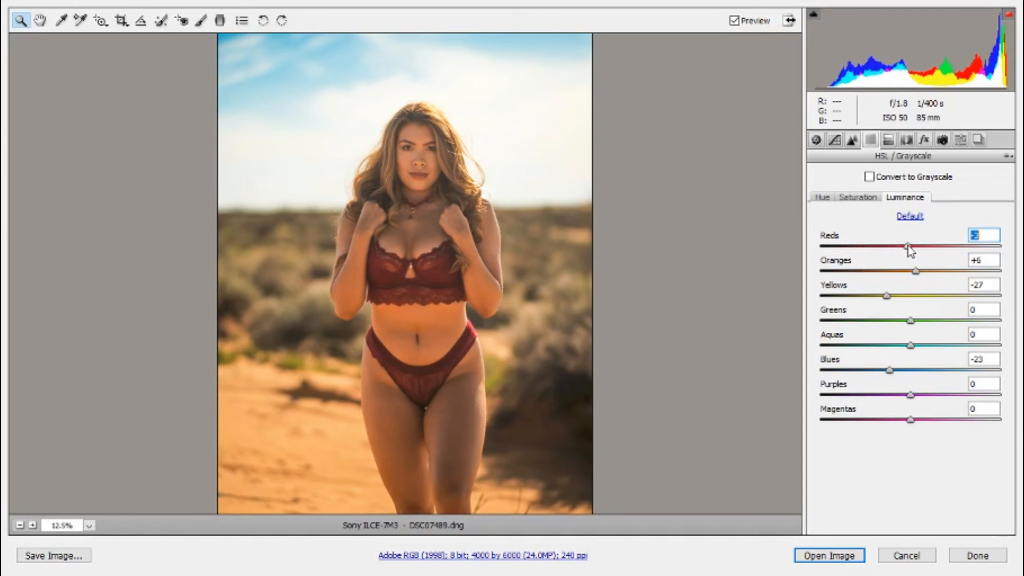
pyautogui.moveTo(904, 247)
pyautogui.mouseDown()
pyautogui.moveTo(864, 263)
pyautogui.moveTo(903, 258)
pyautogui.moveTo(856, 266)
pyautogui.moveTo(921, 260)
pyautogui.moveTo(822, 269)
pyautogui.moveTo(928, 254)
pyautogui.moveTo(805, 265)
pyautogui.moveTo(920, 257)
pyautogui.mouseUp()
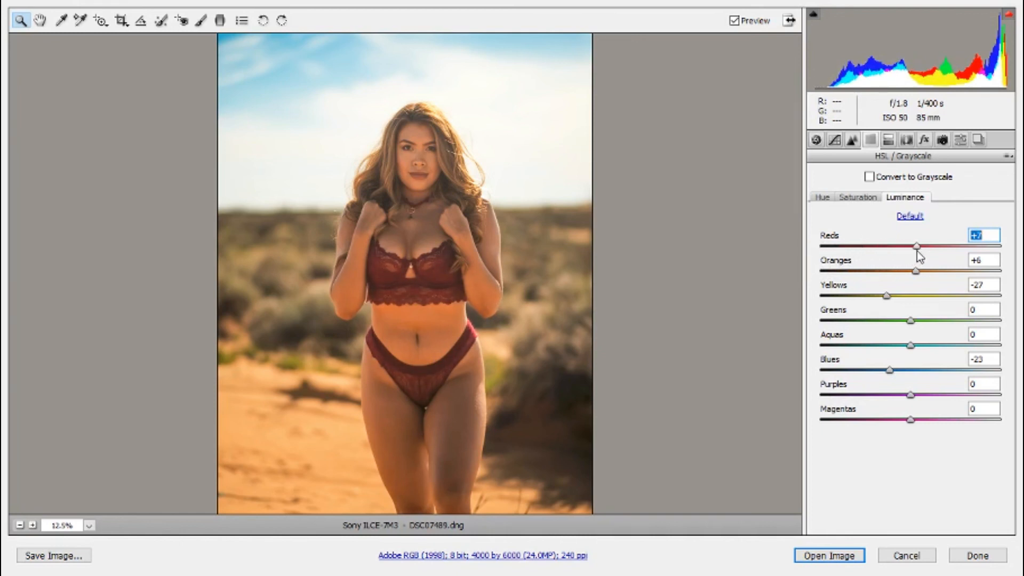
# Set the HSL saturation of the reds to +23 and slightly adjust the hue of the oranges.
pyautogui.click(859, 198)
pyautogui.moveTo(911, 246); pyautogui.dragTo(932, 245)
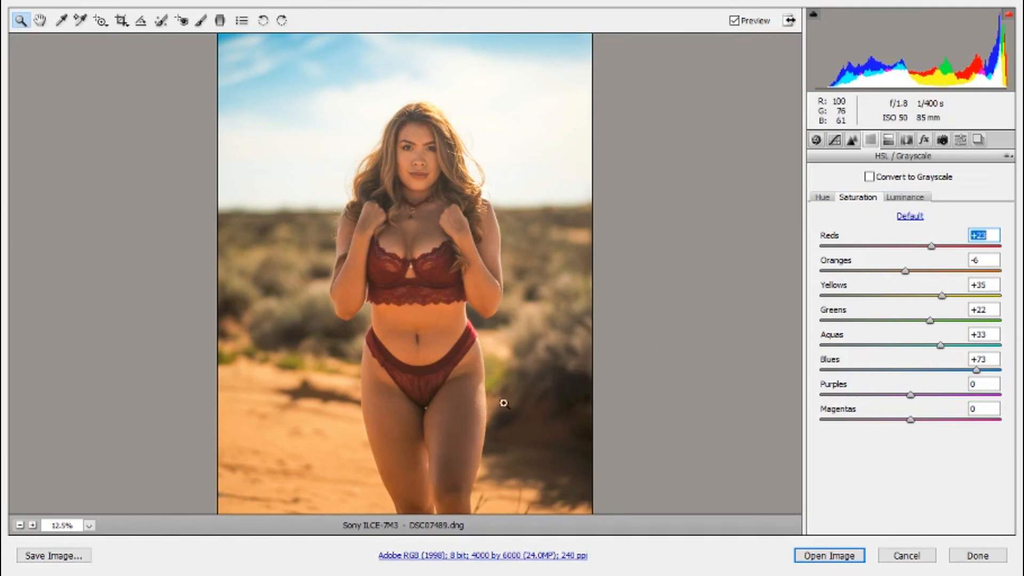
pyautogui.click(822, 198)
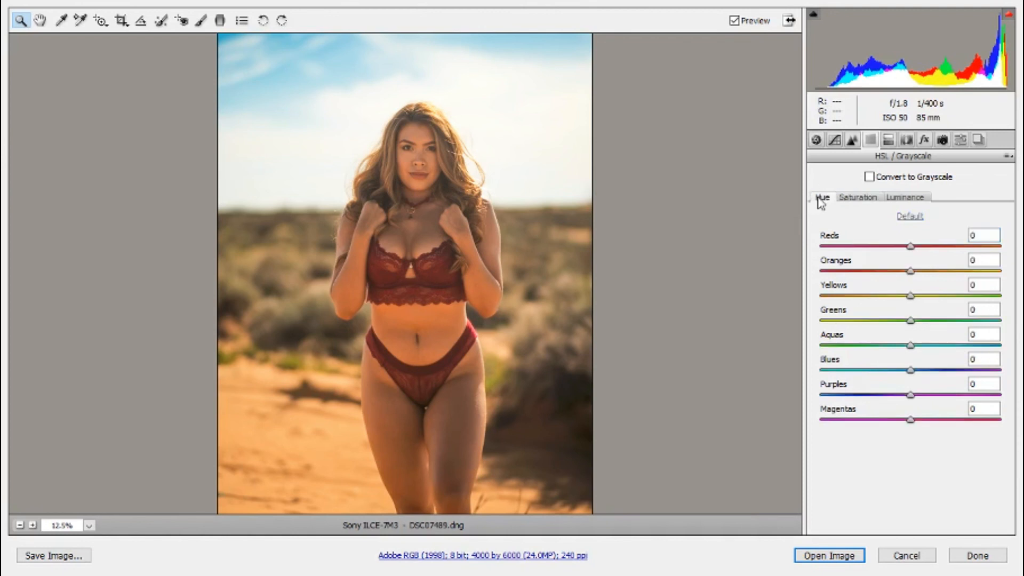
pyautogui.moveTo(909, 271)
pyautogui.mouseDown()
pyautogui.moveTo(885, 271)
pyautogui.moveTo(993, 275)
pyautogui.moveTo(914, 278)
pyautogui.mouseUp()
pyautogui.moveTo(913, 281); pyautogui.dragTo(912, 282)
# Shape the parametric tone curve with highlights -10, lights +3, darks -12 and shadows +28.
pyautogui.click(835, 141)
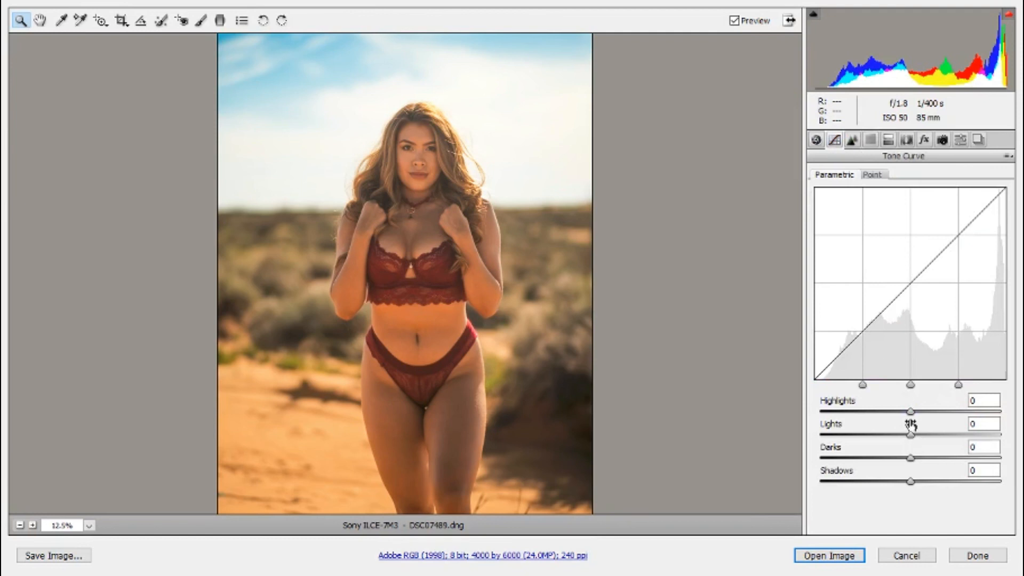
pyautogui.moveTo(914, 389); pyautogui.dragTo(916, 436)
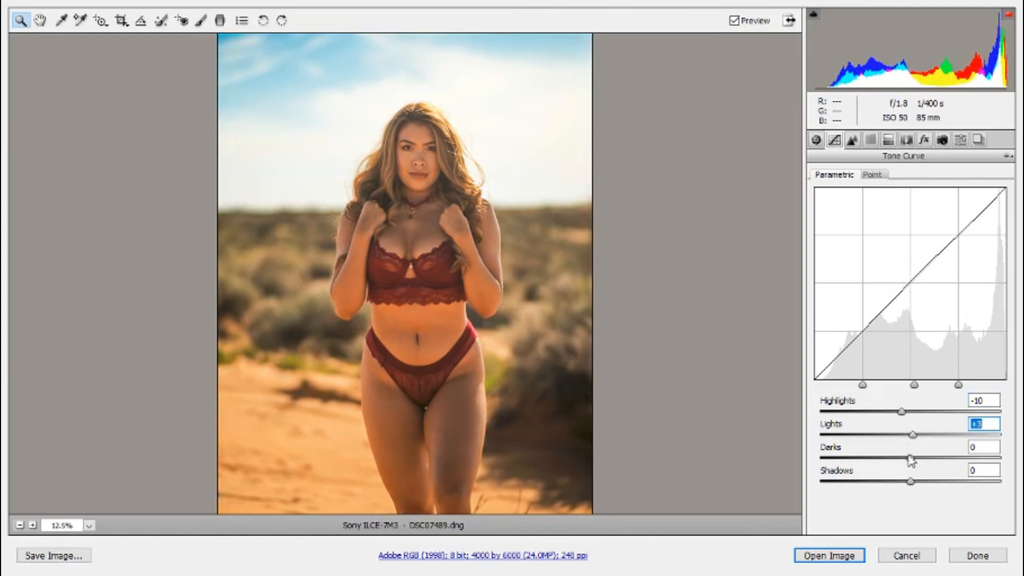
pyautogui.moveTo(911, 458)
pyautogui.mouseDown()
pyautogui.moveTo(891, 460)
pyautogui.moveTo(910, 458)
pyautogui.moveTo(901, 456)
pyautogui.mouseUp()
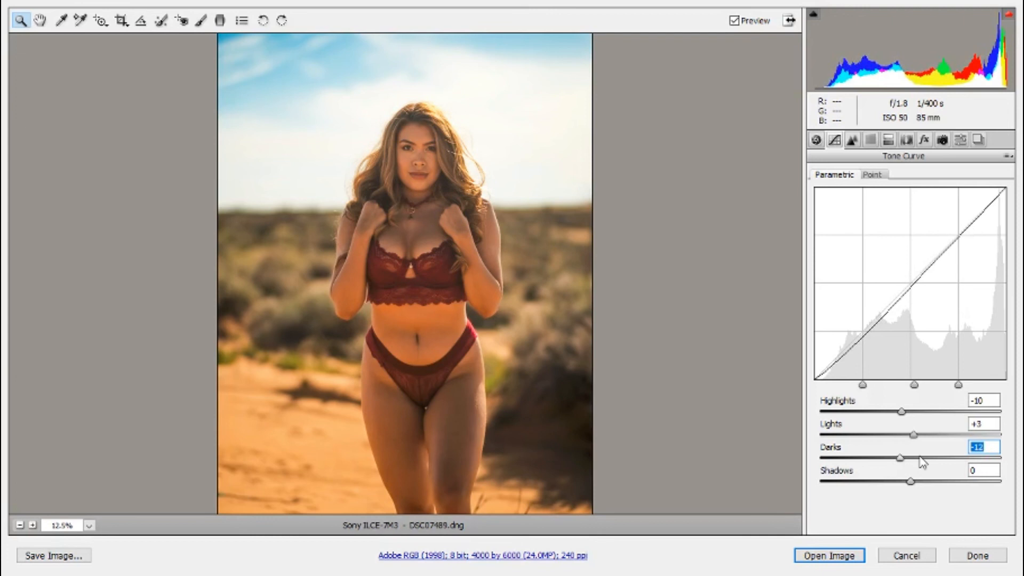
pyautogui.moveTo(911, 481); pyautogui.dragTo(937, 482)
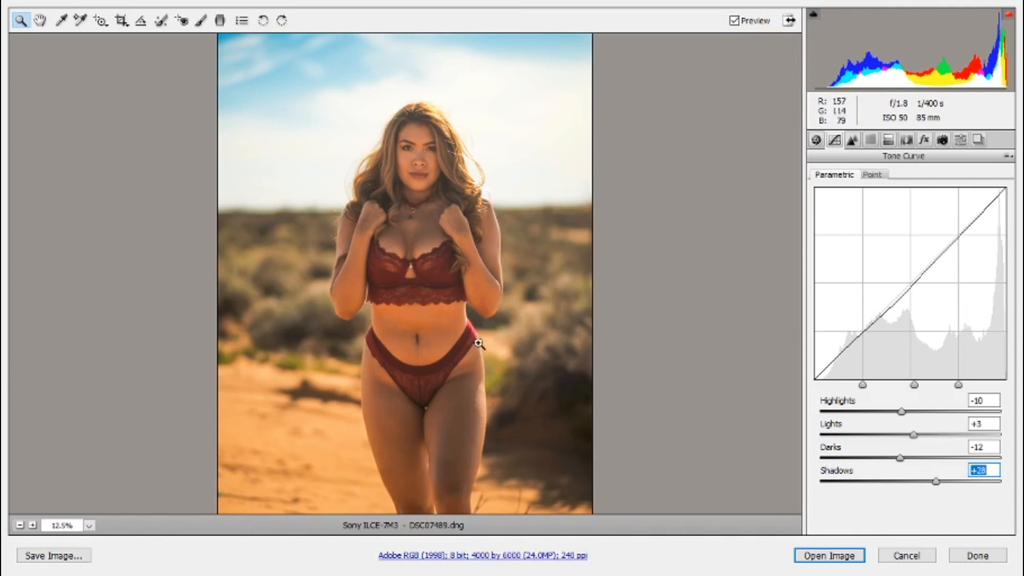
pyautogui.click(472, 321)
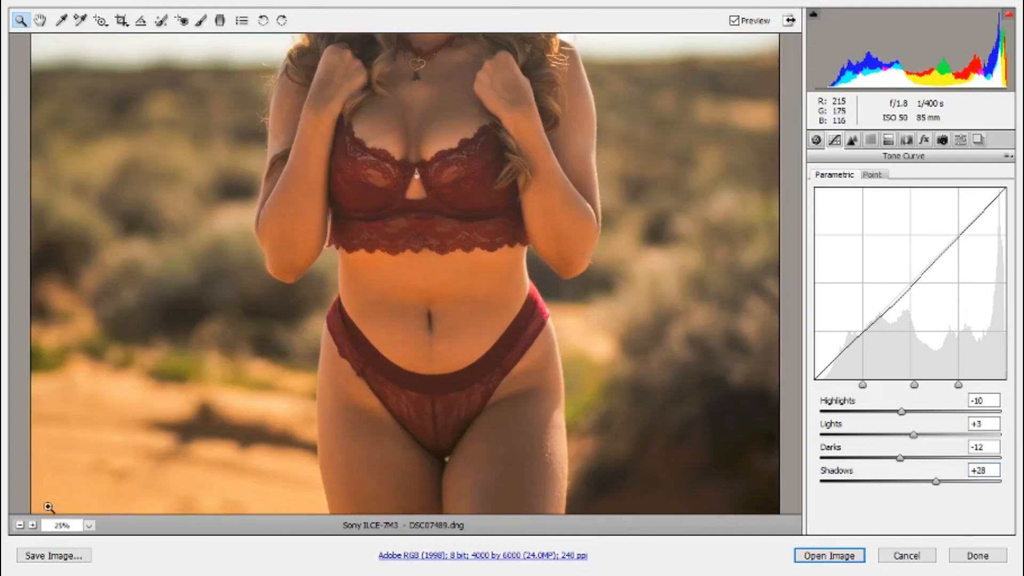
pyautogui.click(19, 525)
pyautogui.click(20, 525)
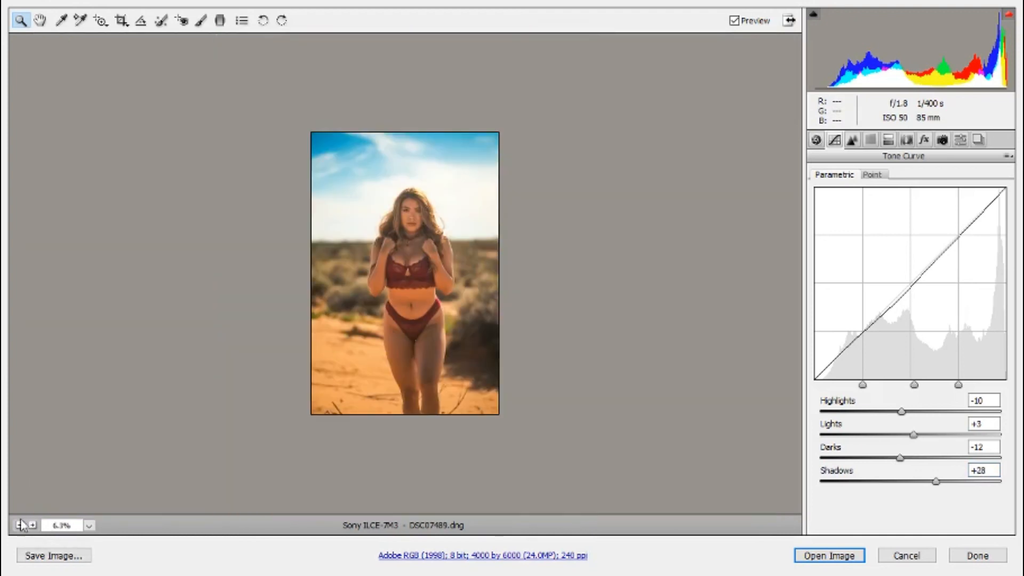
# Open the developed raw photo in the Photoshop editor and apply Auto Tone to it.
pyautogui.click(806, 557)
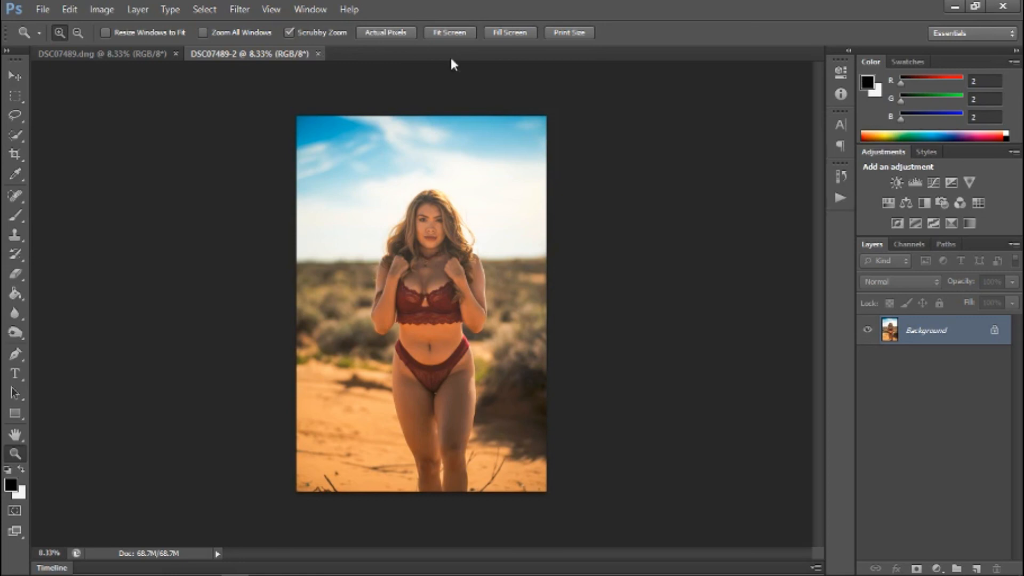
pyautogui.click(111, 15)
pyautogui.click(124, 8)
pyautogui.click(125, 11)
pyautogui.moveTo(105, 50)
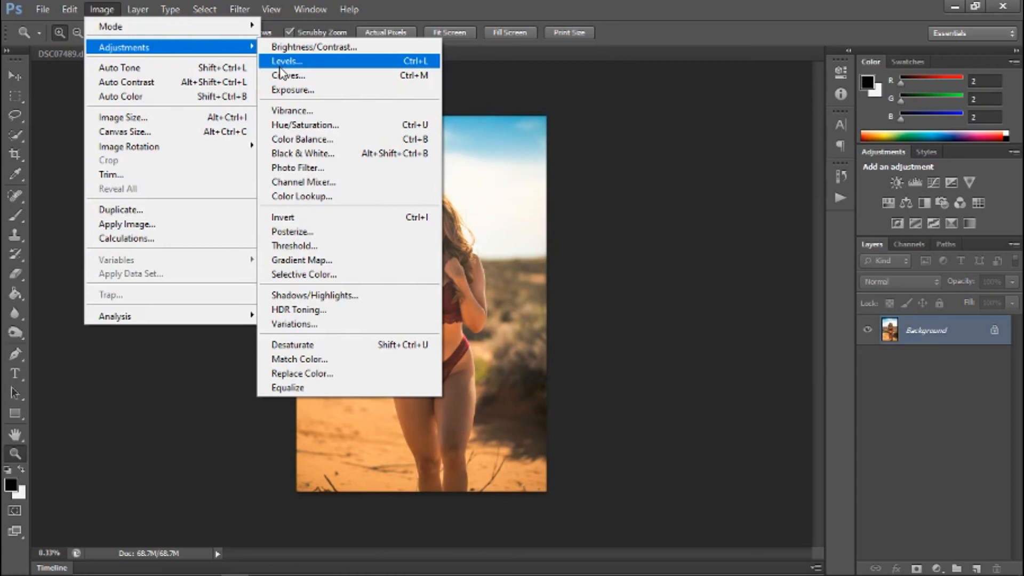
pyautogui.click(148, 69)
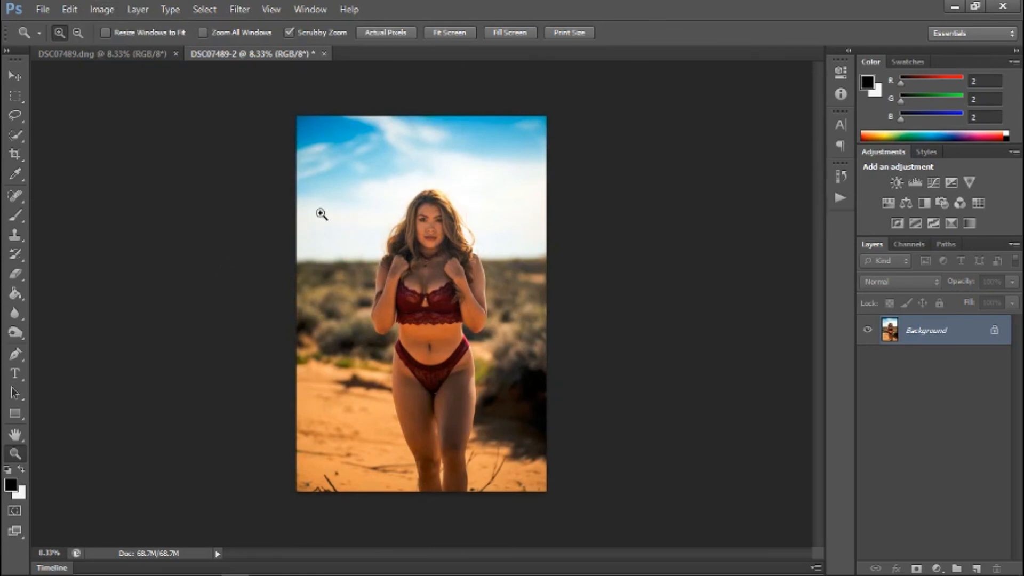
# Check the toned portrait at 12.5% zoom and apply Auto Contrast to it.
pyautogui.click(443, 310)
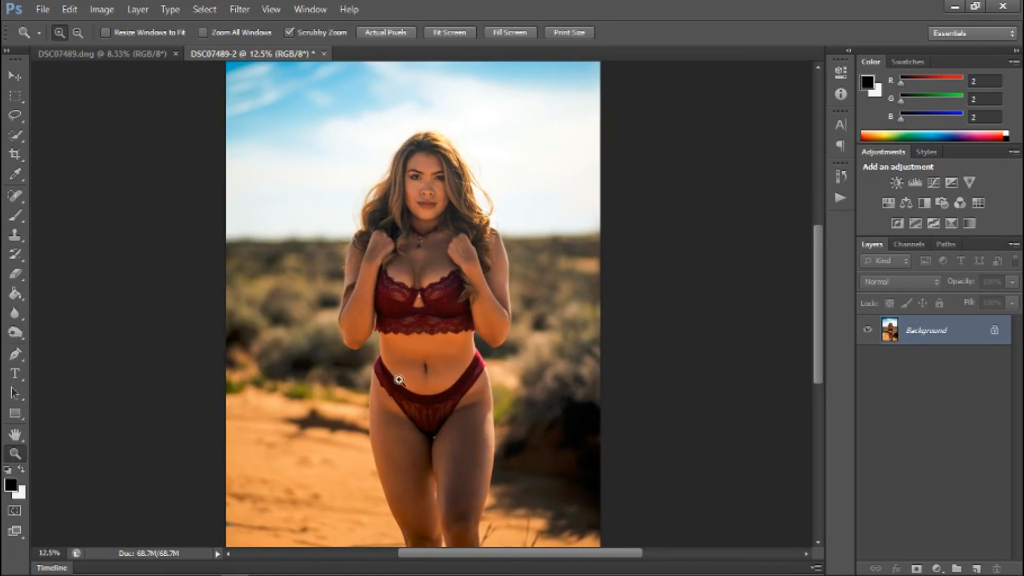
pyautogui.scroll(3, 115, 327)
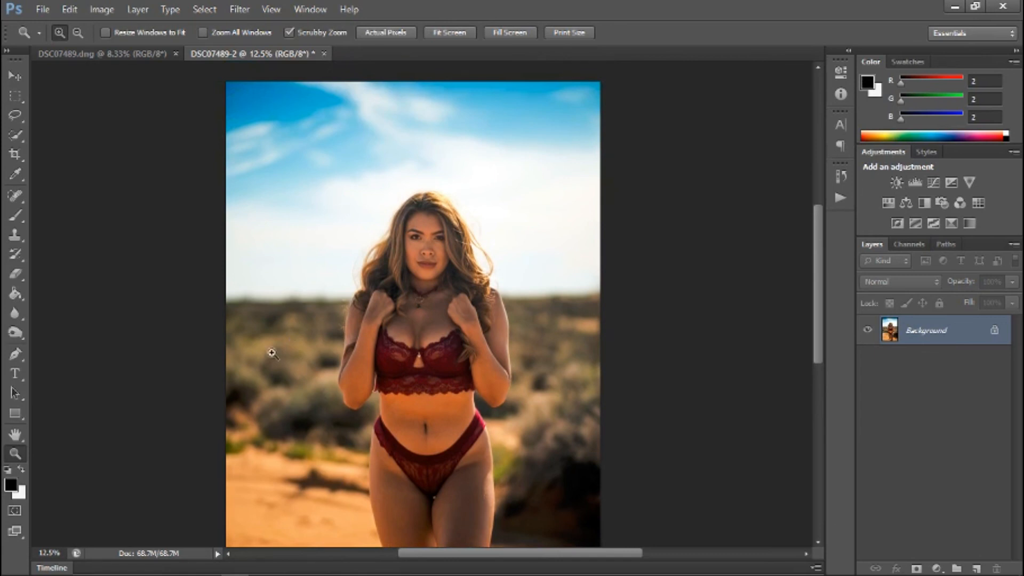
pyautogui.scroll(-1, 245, 294)
pyautogui.click(97, 11)
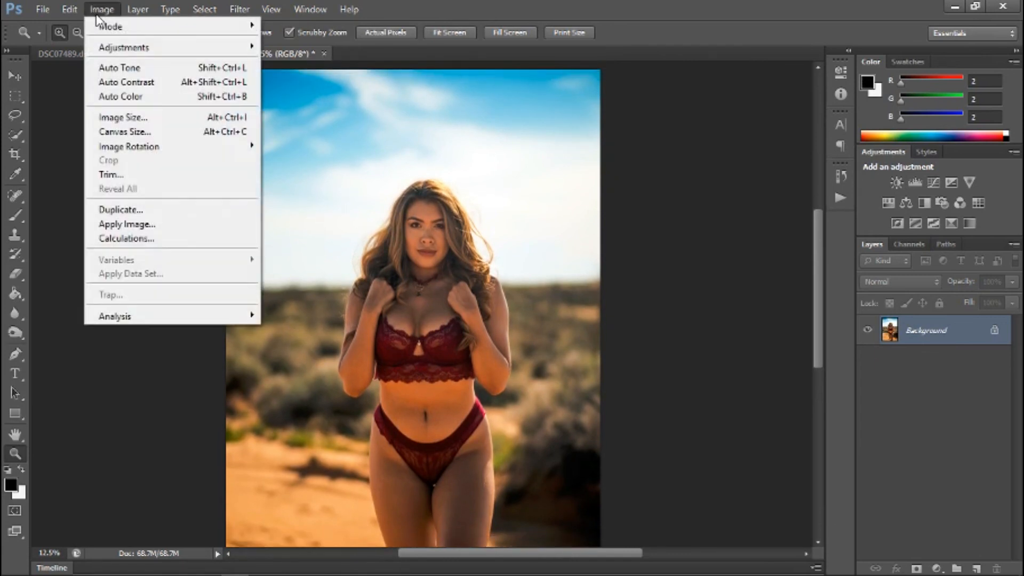
pyautogui.click(120, 84)
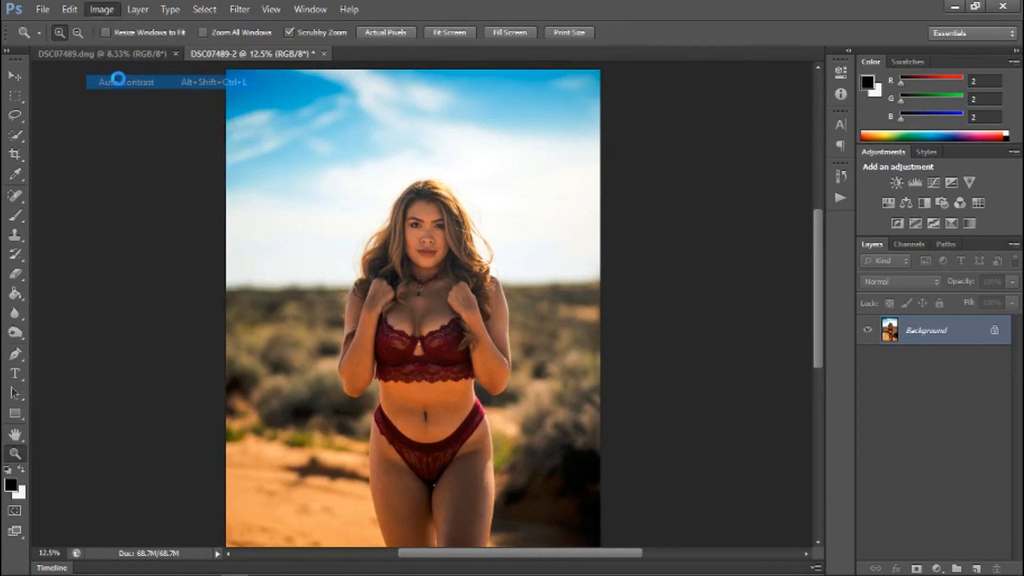
# Try Auto Color on the portrait, inspect the whole photo, and undo the colour correction.
pyautogui.click(95, 11)
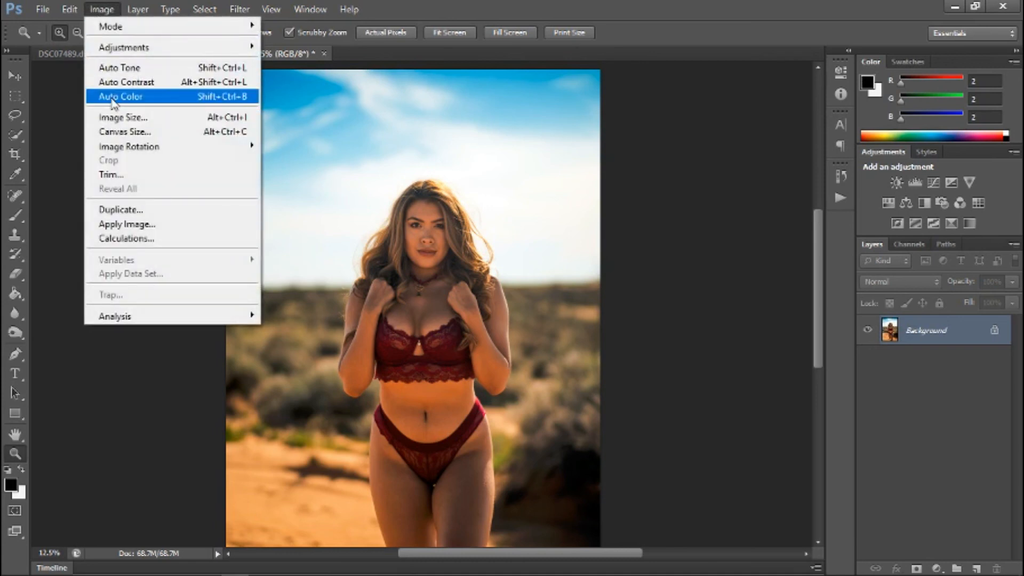
pyautogui.click(114, 99)
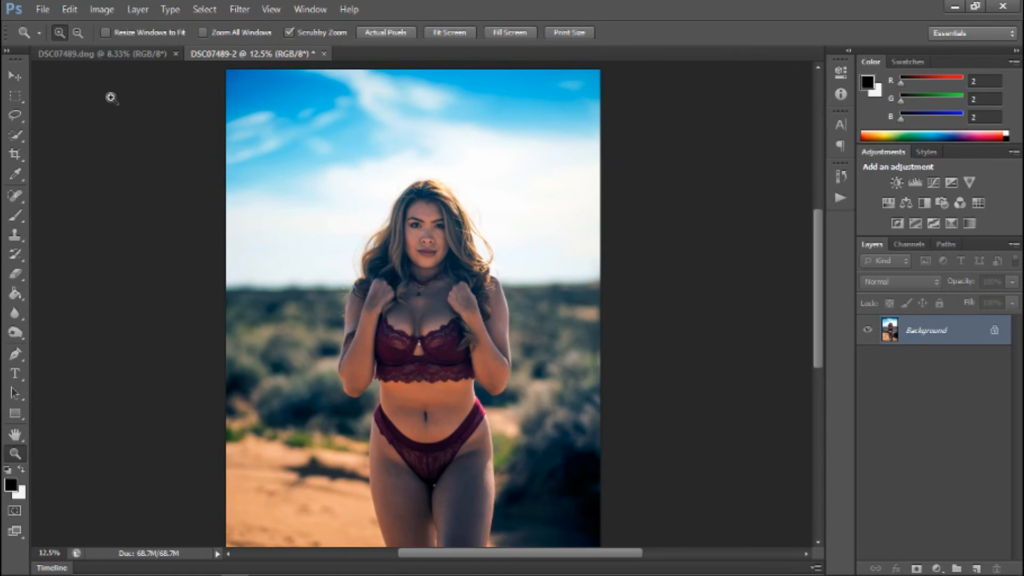
pyautogui.scroll(-5, 165, 380)
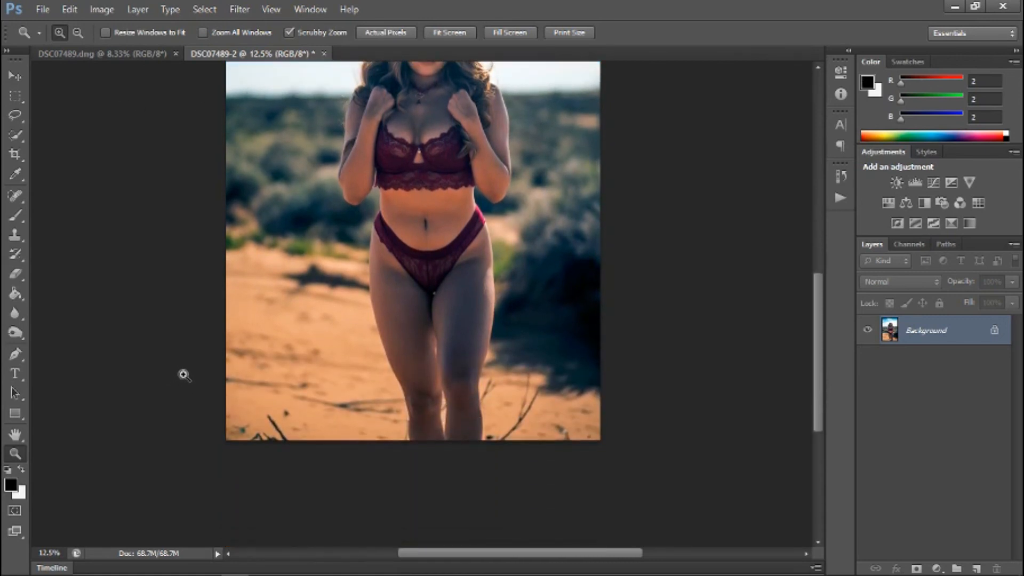
pyautogui.scroll(3, 183, 375)
pyautogui.click(70, 9)
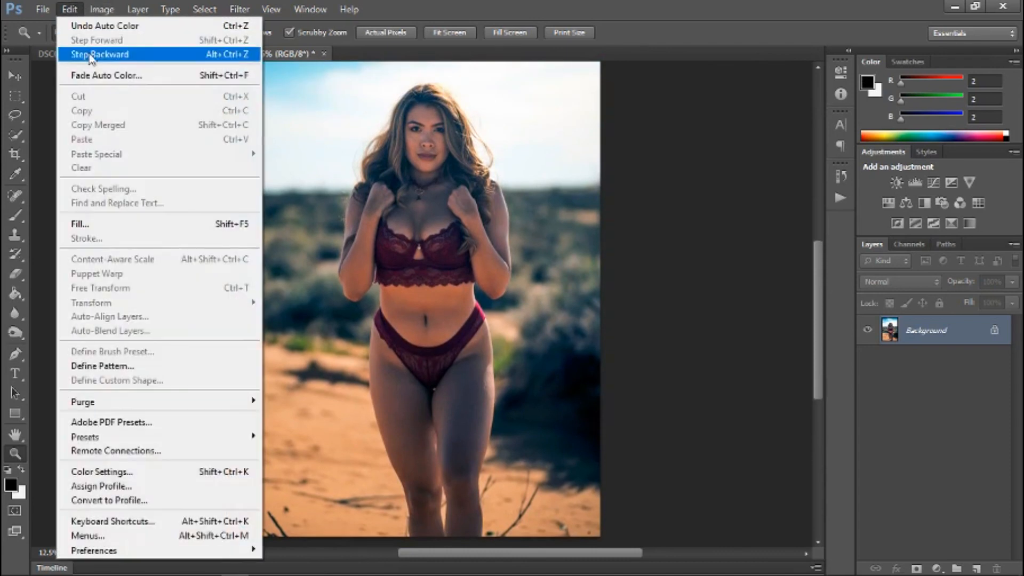
pyautogui.click(89, 25)
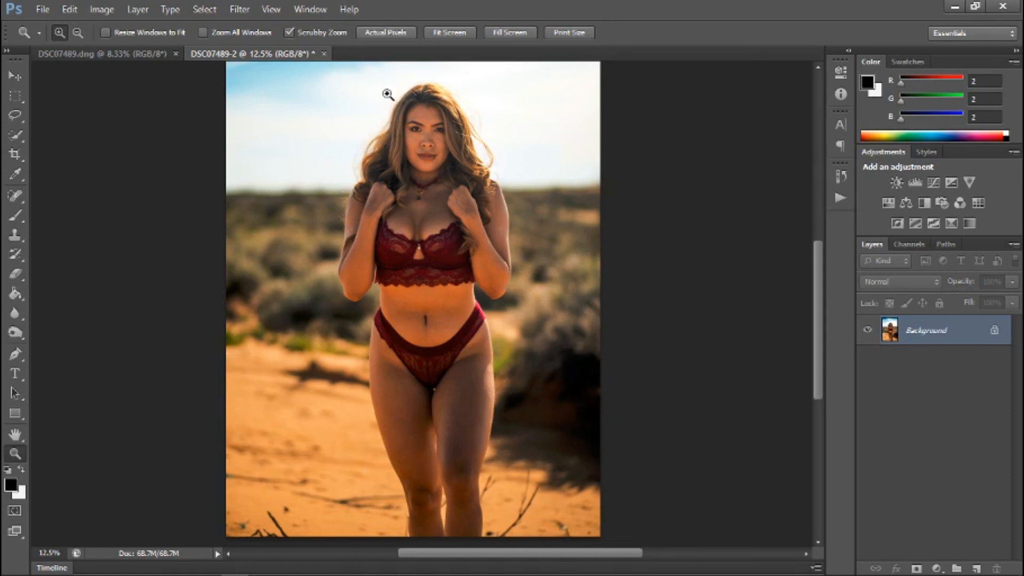
# Duplicate the Background layer as Background copy and hide the original Background layer.
pyautogui.rightClick(945, 338)
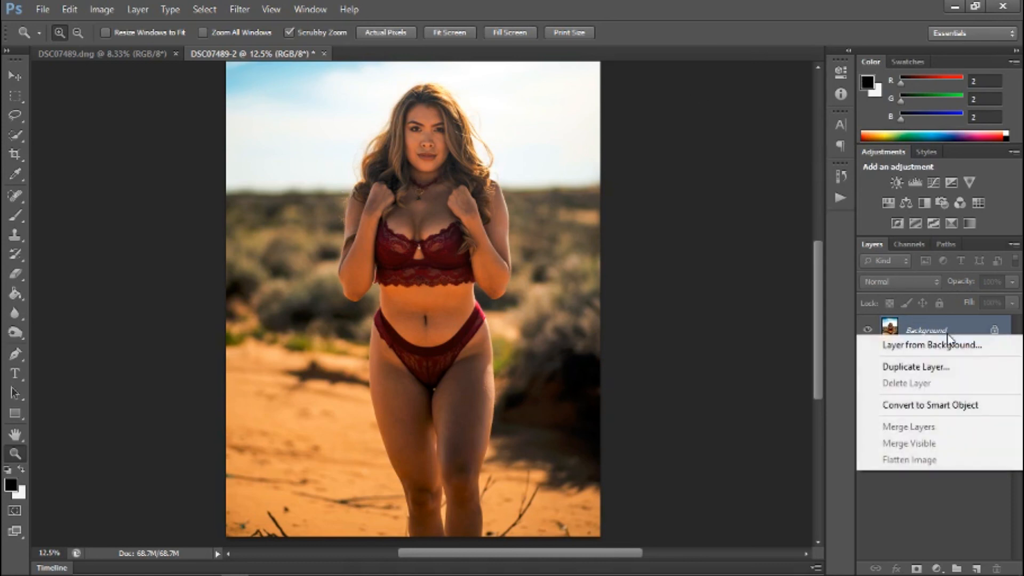
pyautogui.click(938, 368)
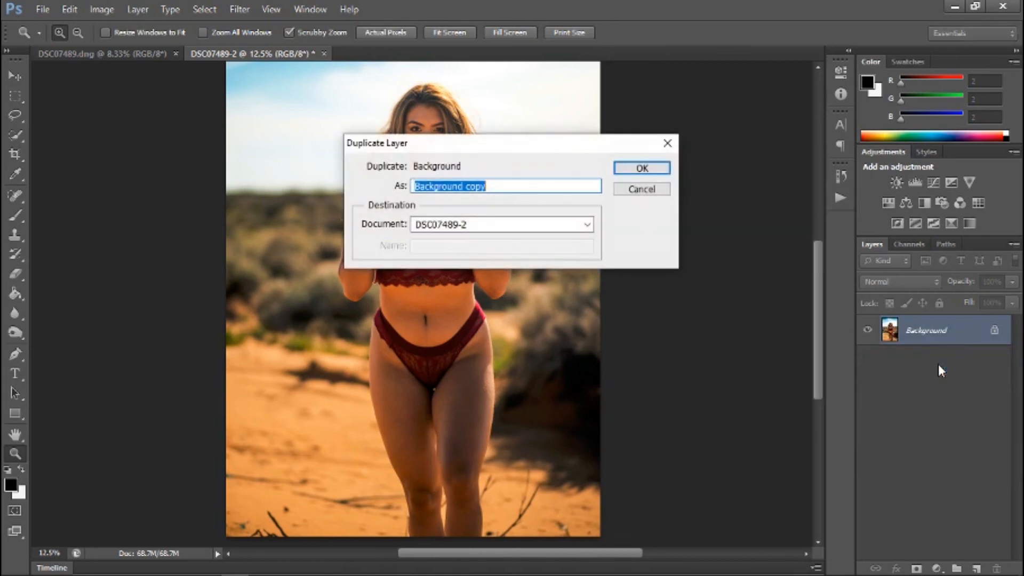
pyautogui.click(663, 168)
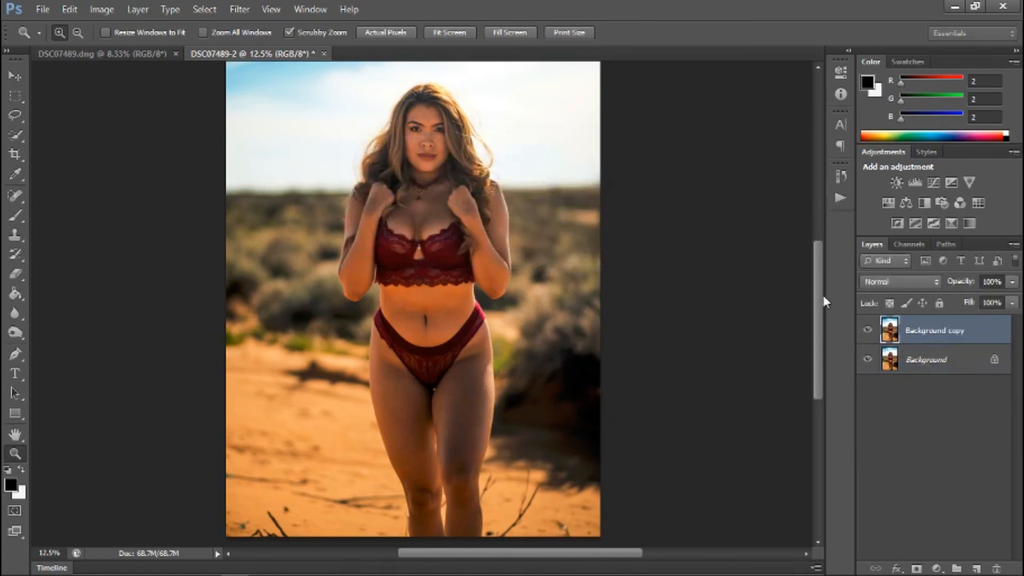
pyautogui.click(867, 361)
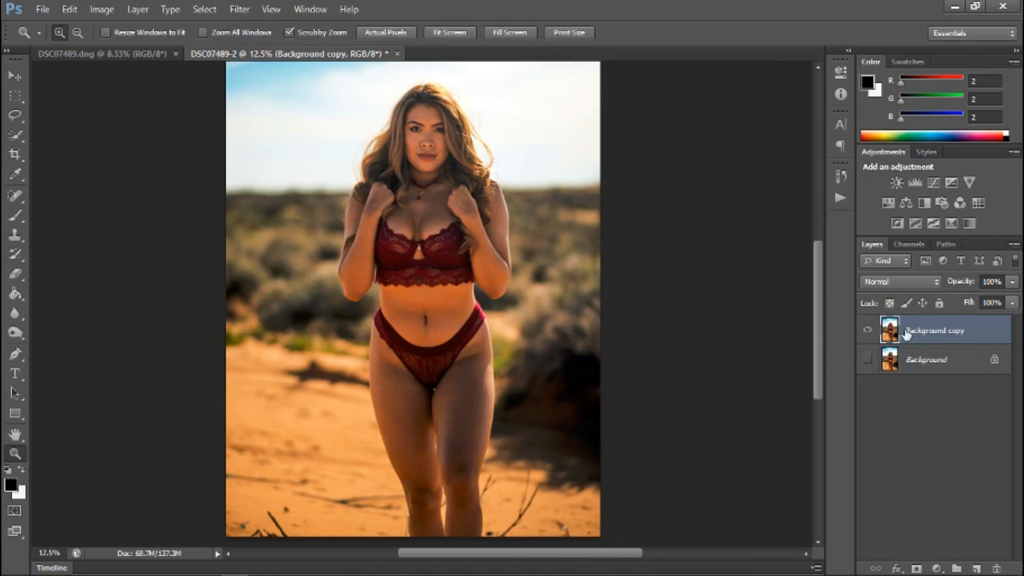
# Start the Imagenomic Portraiture filter on the Background copy layer and build its skin tones mask from samples of the forehead, cheek and chest.
pyautogui.click(238, 10)
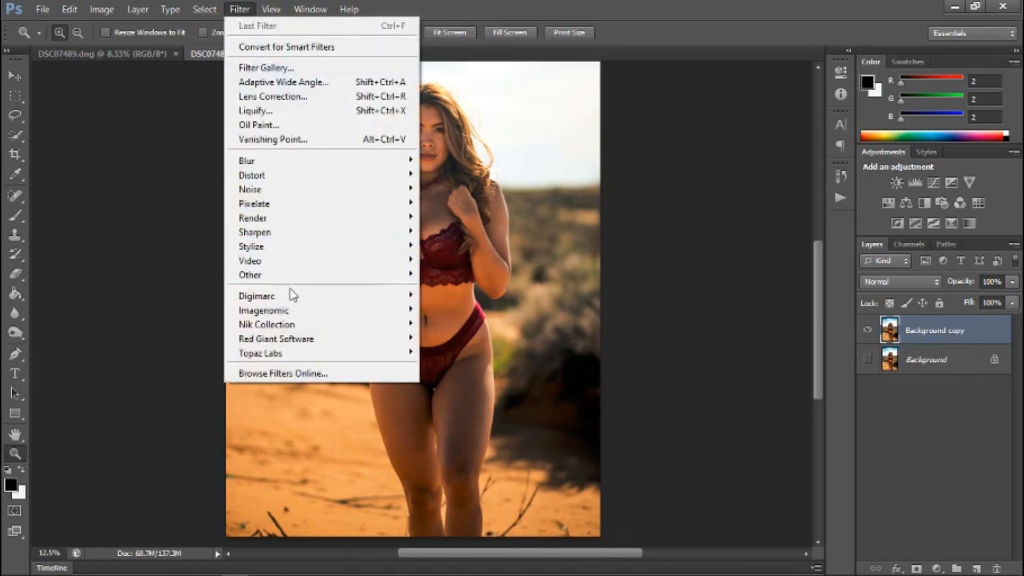
pyautogui.moveTo(289, 314)
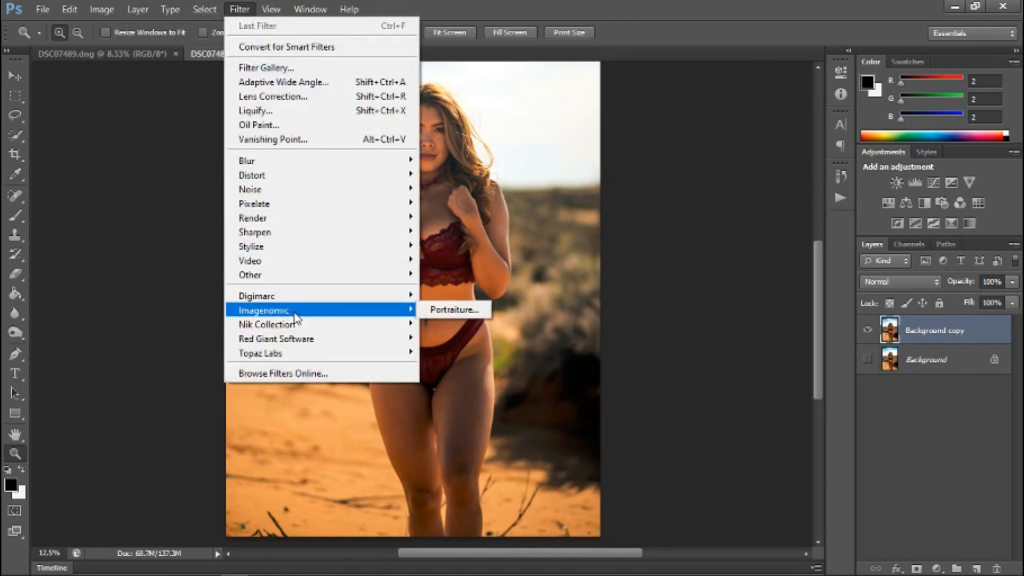
pyautogui.click(483, 310)
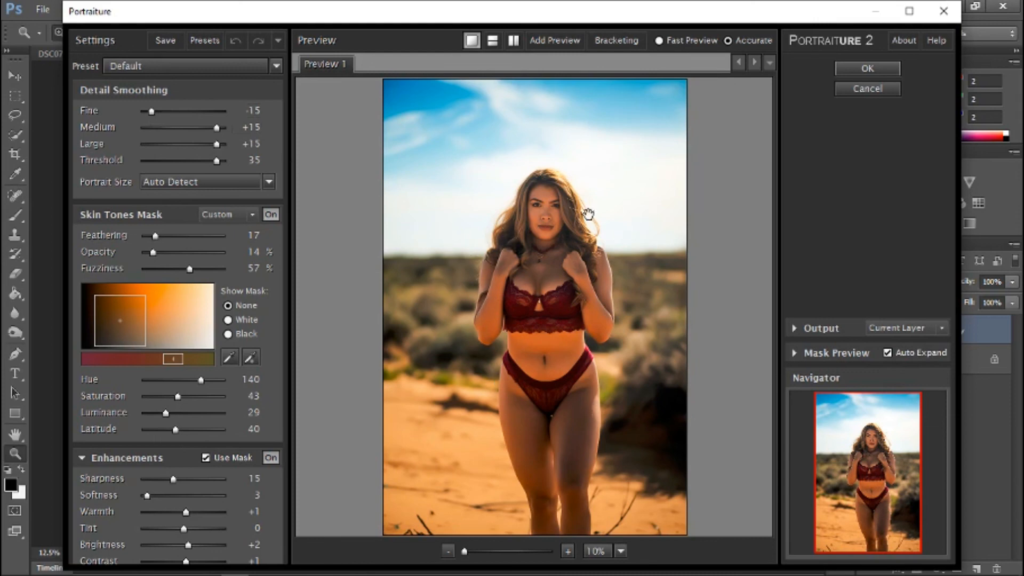
pyautogui.click(569, 552)
pyautogui.click(569, 553)
pyautogui.click(570, 552)
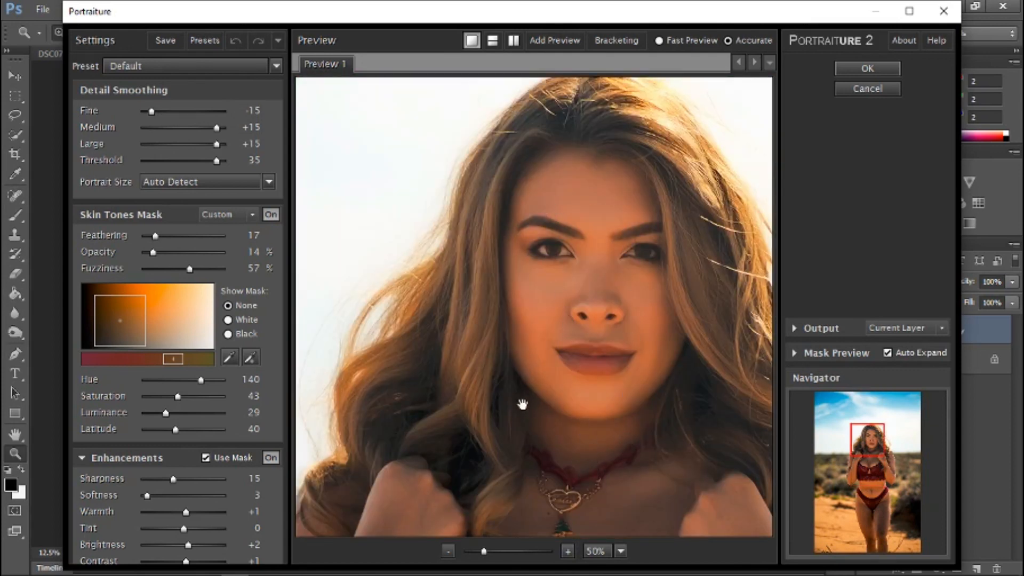
pyautogui.click(229, 356)
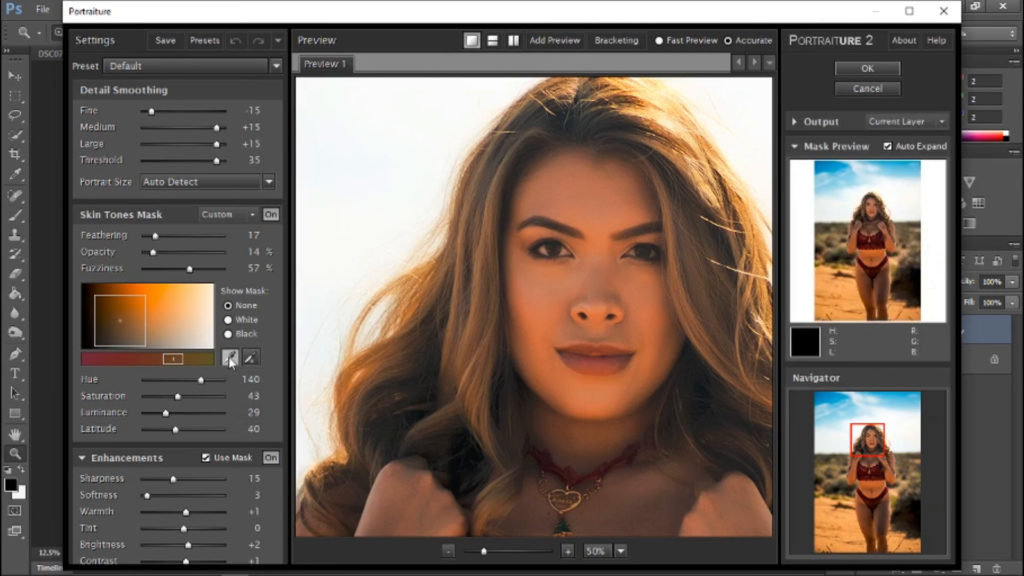
pyautogui.click(604, 236)
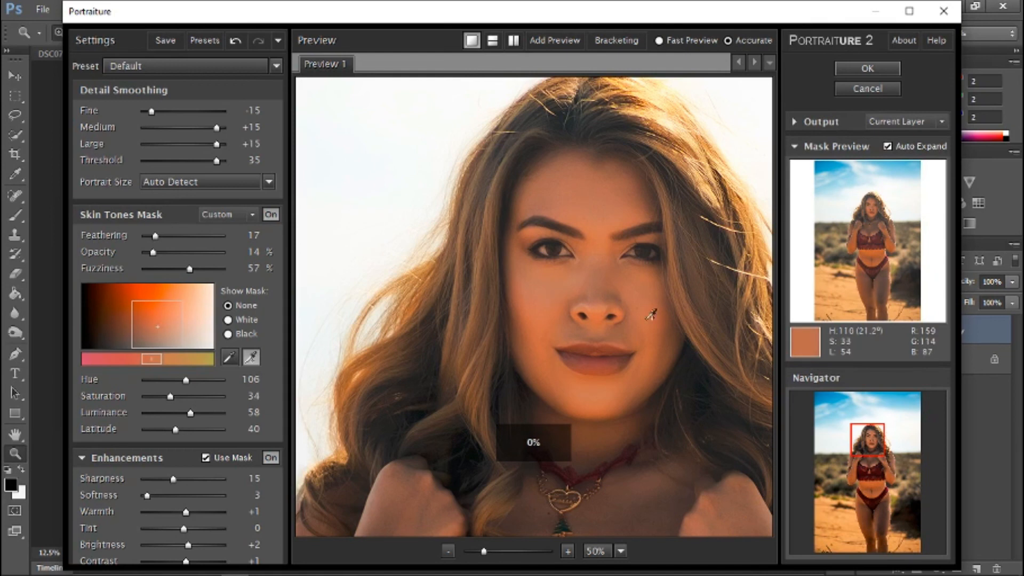
pyautogui.click(659, 323)
pyautogui.scroll(-10, 375, 343)
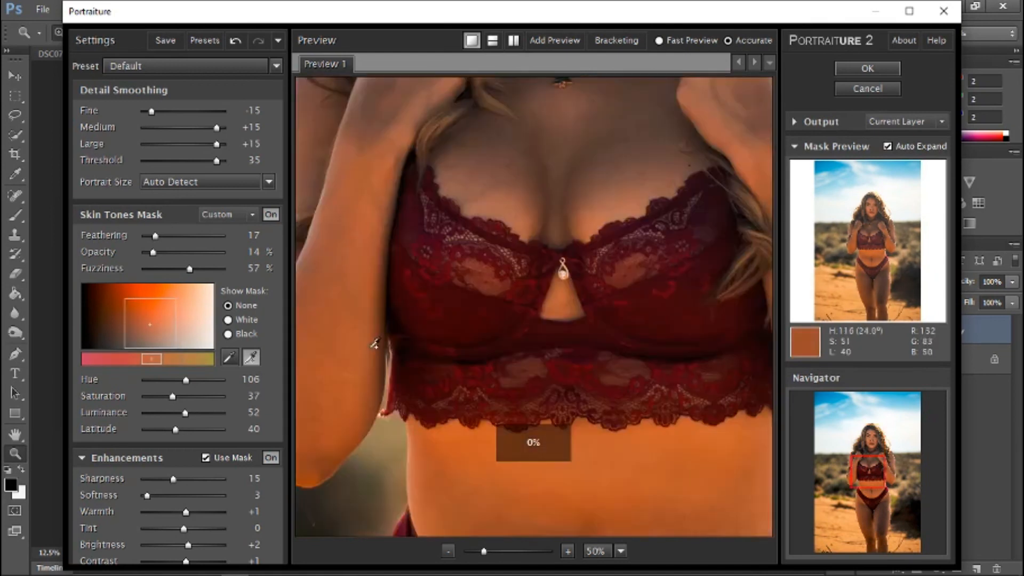
pyautogui.click(562, 159)
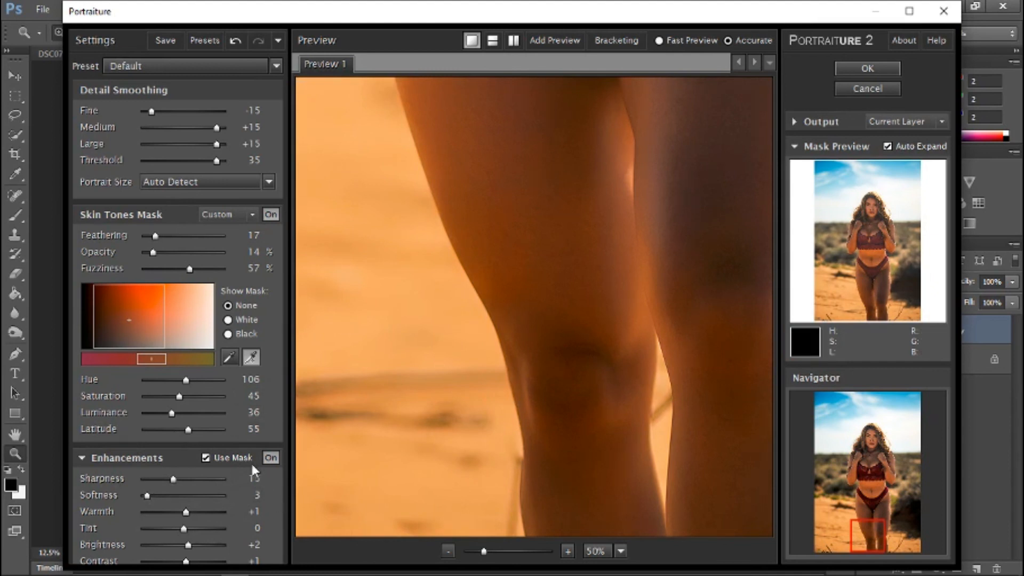
# Set the Portraiture enhancements to softness 2 and to 0 for brightness, contrast and warmth.
pyautogui.click(147, 496)
pyautogui.click(146, 494)
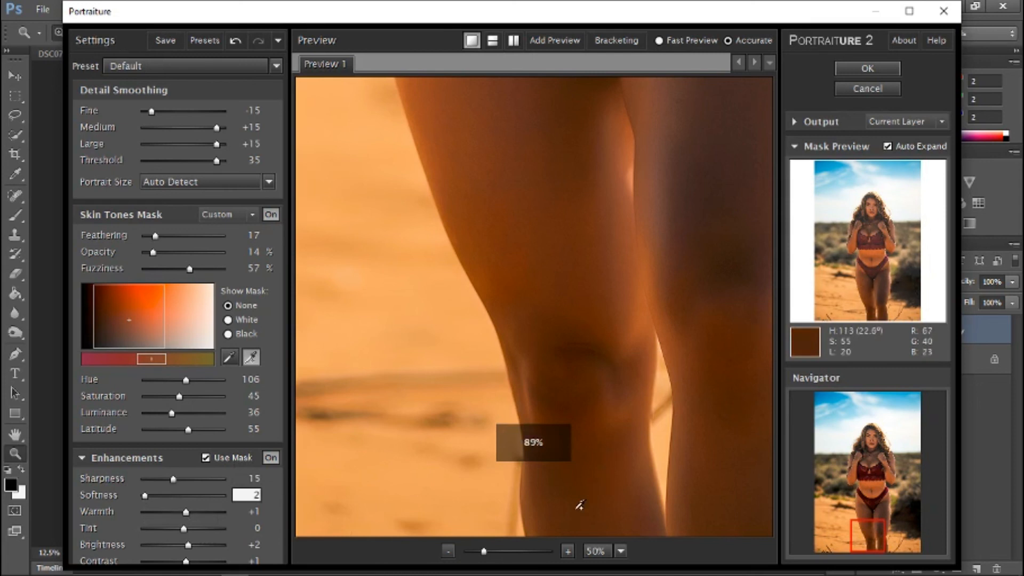
pyautogui.click(447, 551)
pyautogui.moveTo(883, 518); pyautogui.dragTo(884, 464)
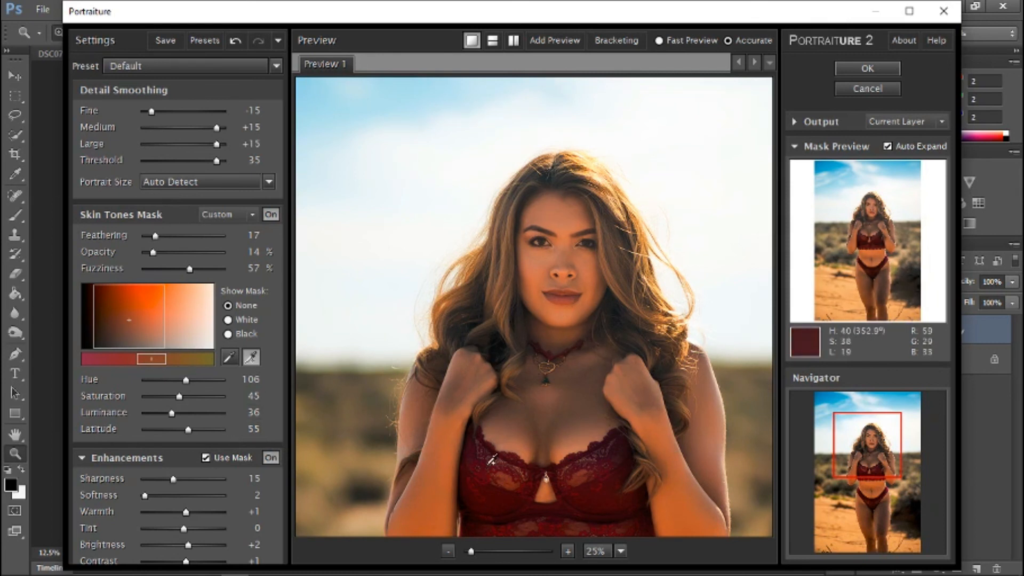
pyautogui.click(190, 546)
pyautogui.press('Left')
pyautogui.press('Left')
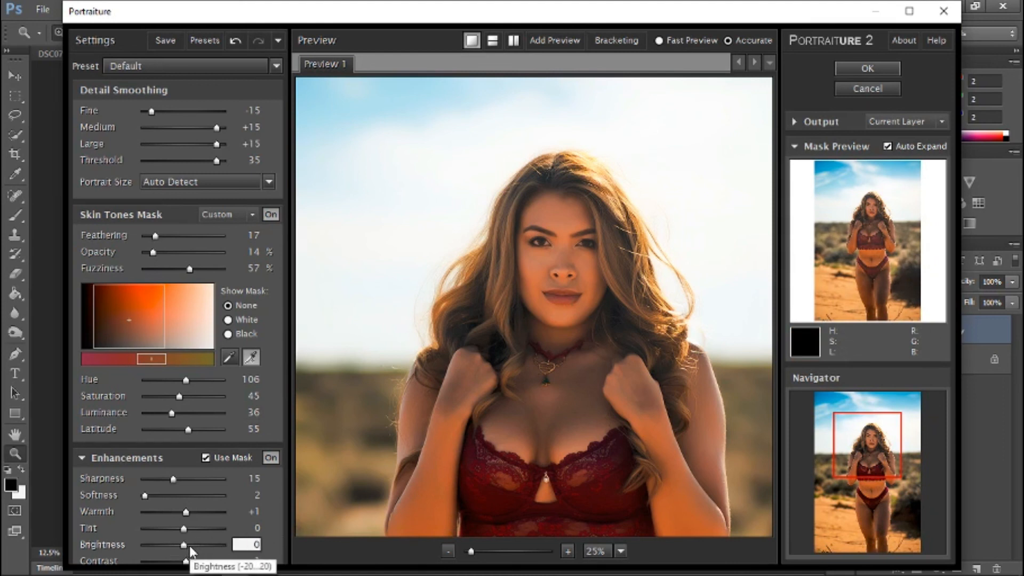
pyautogui.click(187, 561)
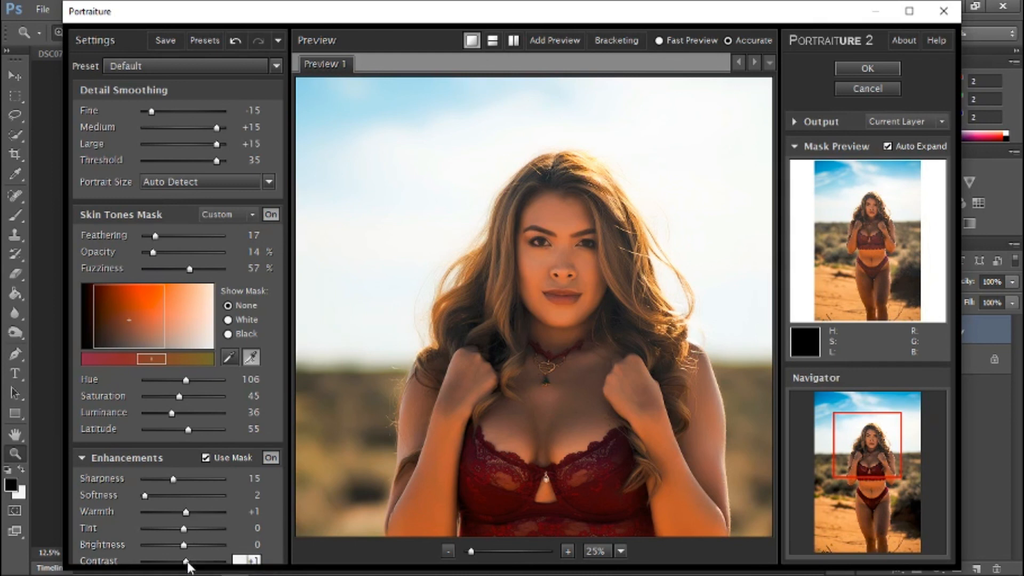
pyautogui.press('Left')
pyautogui.click(185, 512)
pyautogui.press('Left')
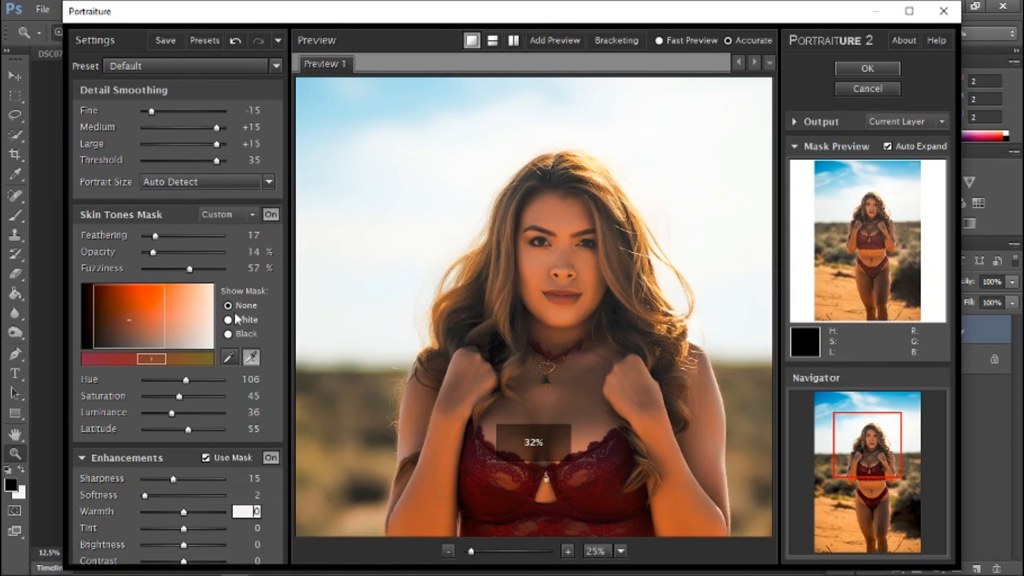
# Preview the skin tones mask on black and white, add a sample from the cheek below the eye, and apply the Portraiture filter without the mask overlay.
pyautogui.click(229, 333)
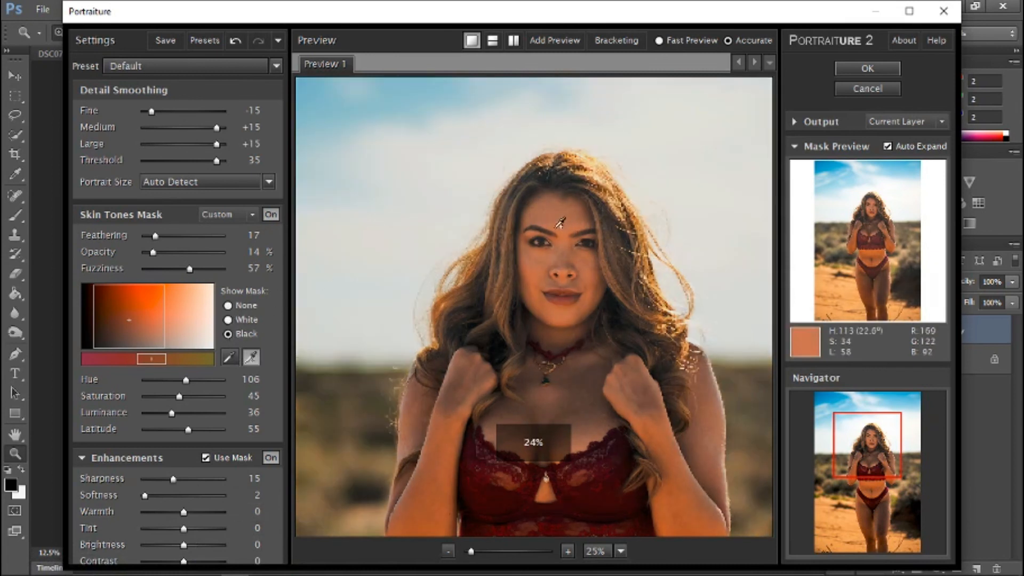
pyautogui.click(228, 320)
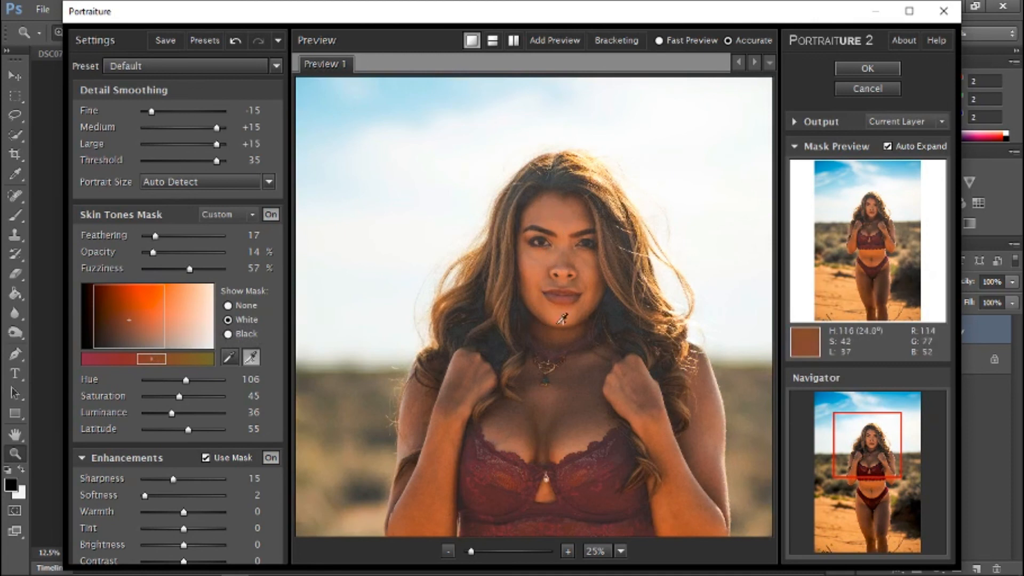
pyautogui.click(586, 264)
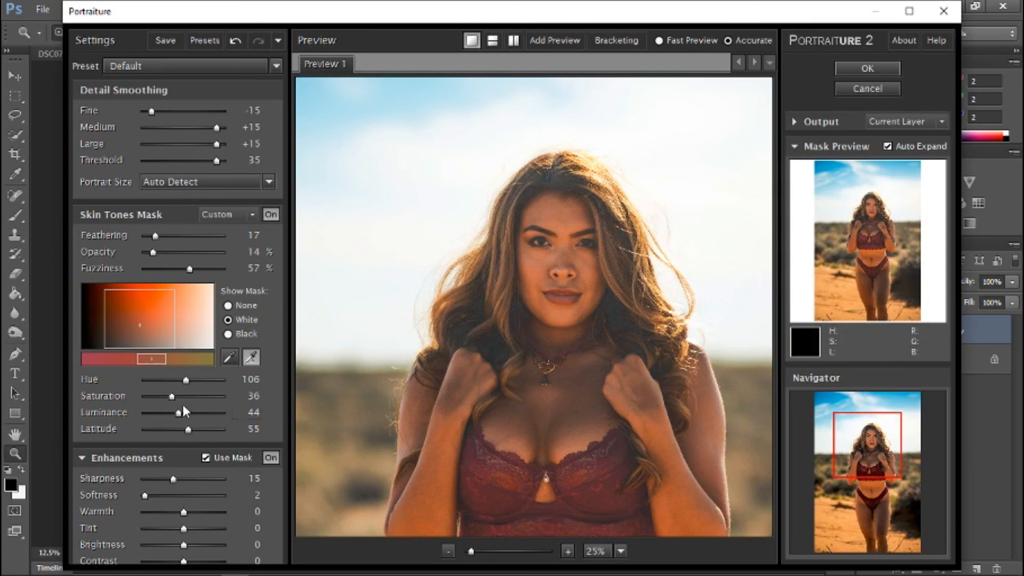
pyautogui.click(230, 306)
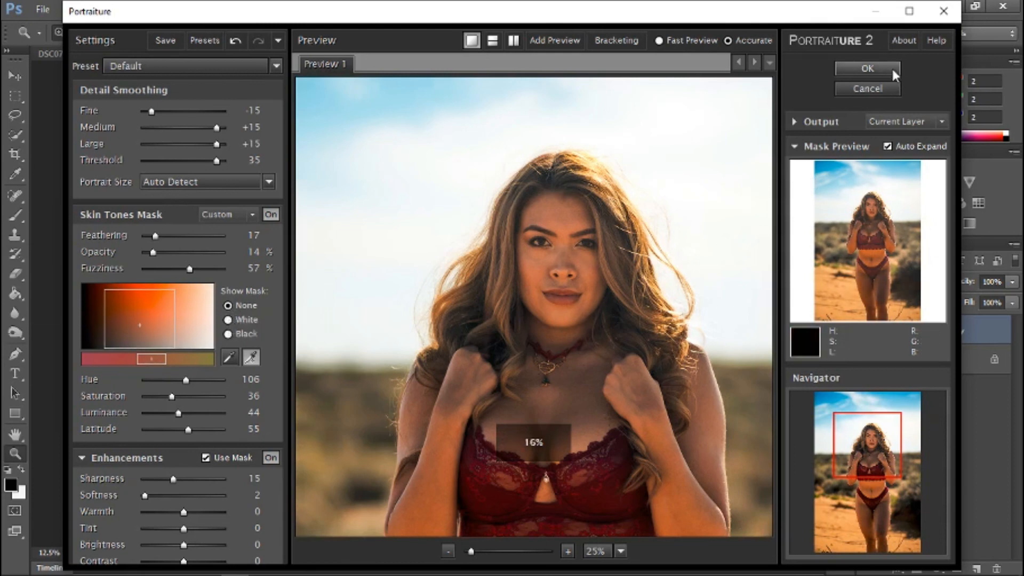
pyautogui.click(890, 68)
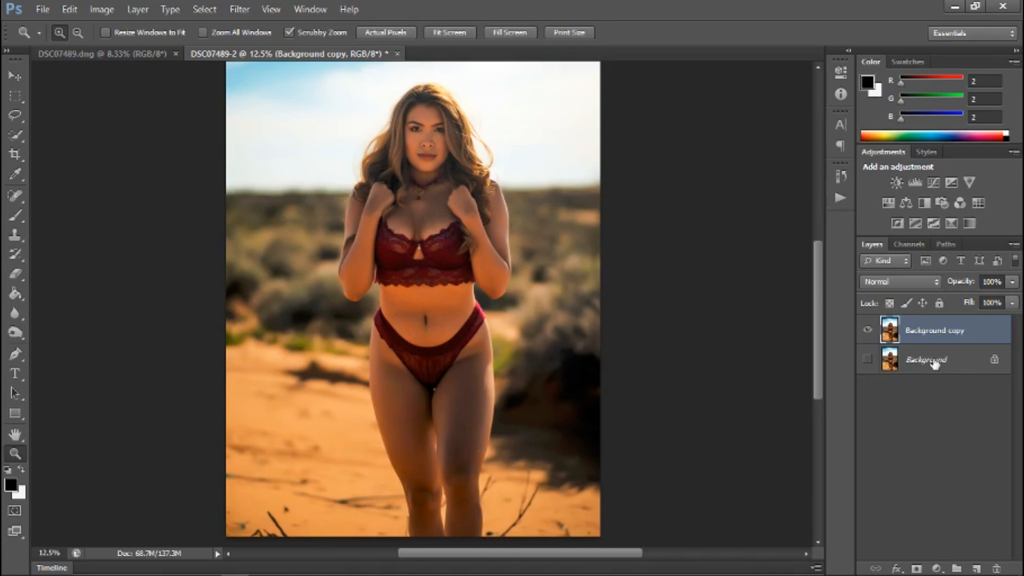
# Run the DNB action on the Background copy layer and expand Group 1 to reach its burn and dodge layers.
pyautogui.click(840, 197)
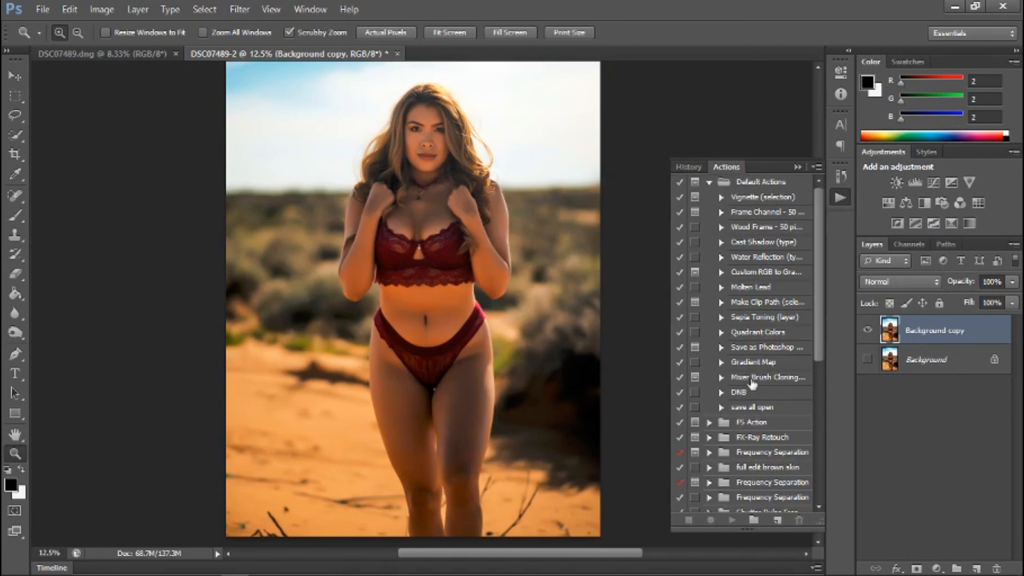
pyautogui.click(741, 393)
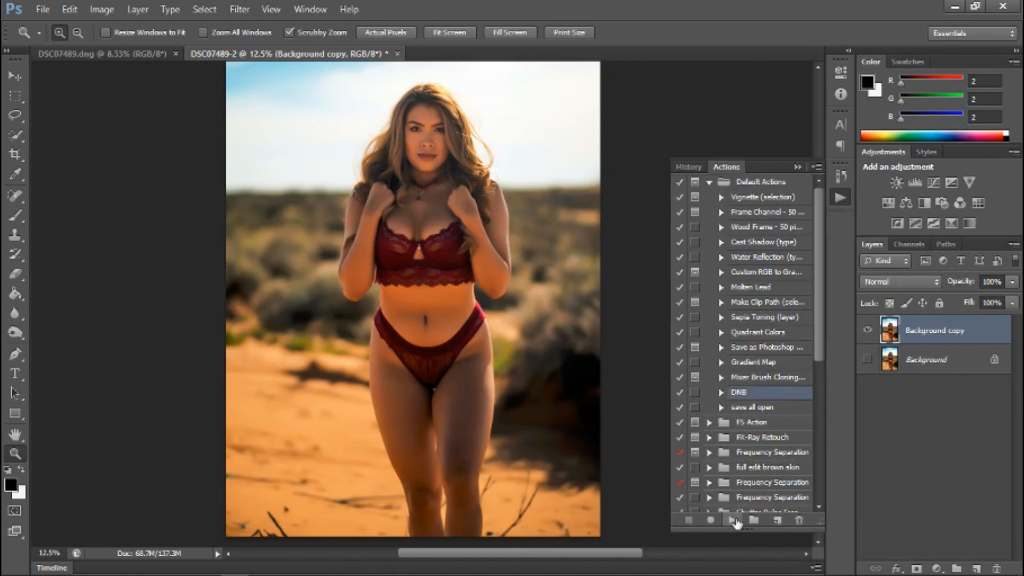
pyautogui.click(732, 520)
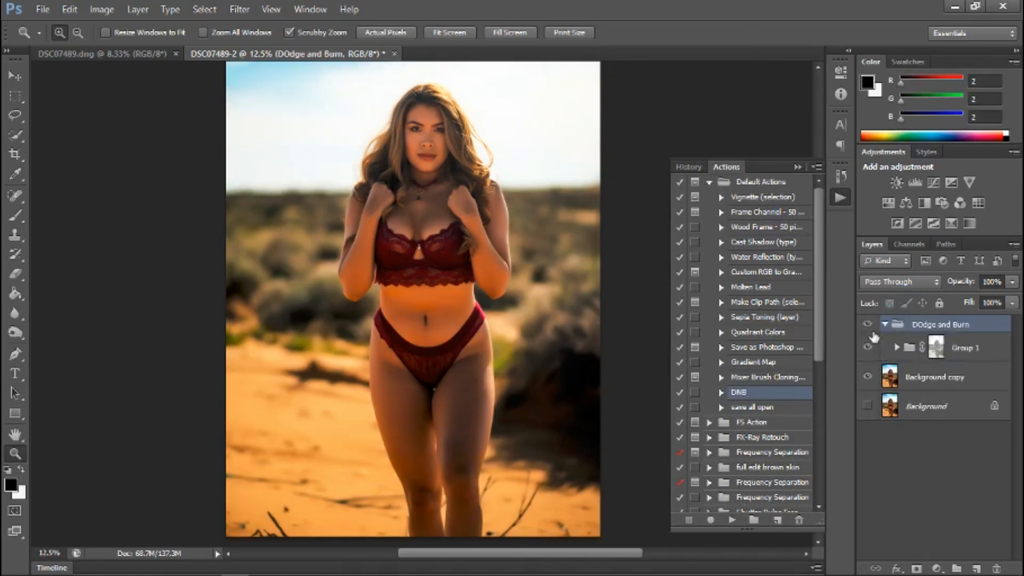
pyautogui.click(896, 348)
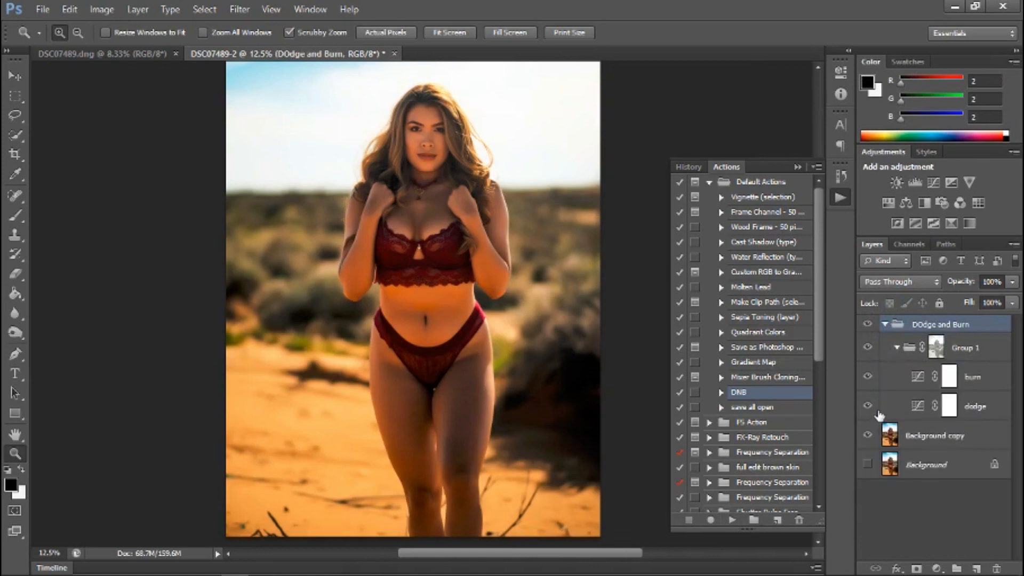
pyautogui.click(915, 409)
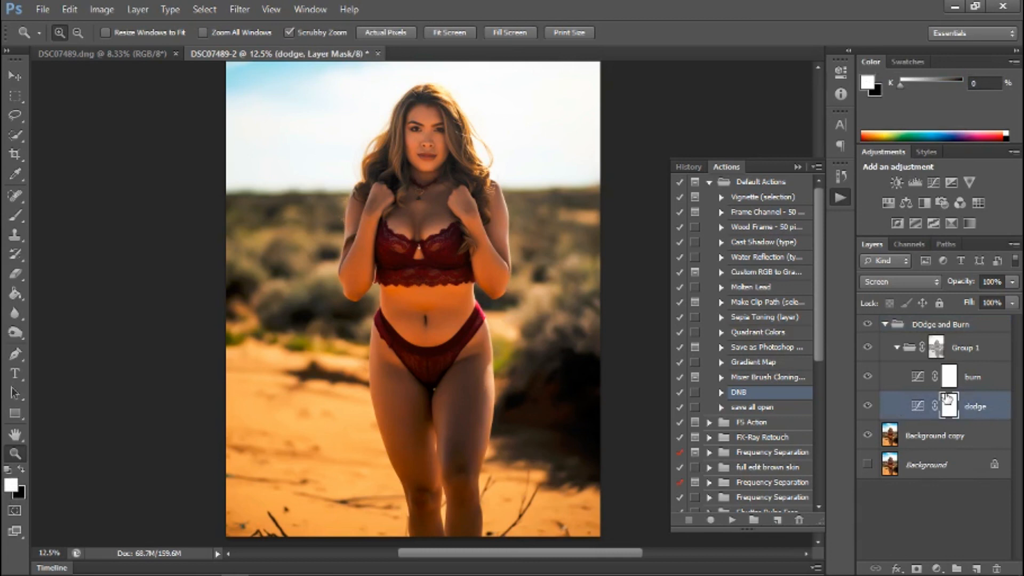
pyautogui.click(899, 380)
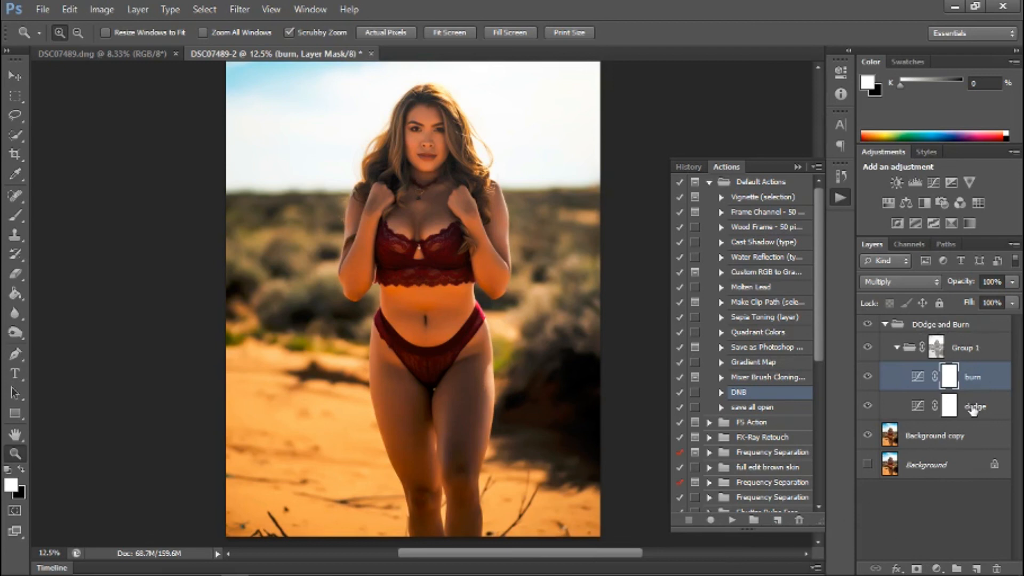
# Open the dodge layer's blending options and set the Underlying Layer black limit of Blend If Gray to 71.
pyautogui.click(998, 407)
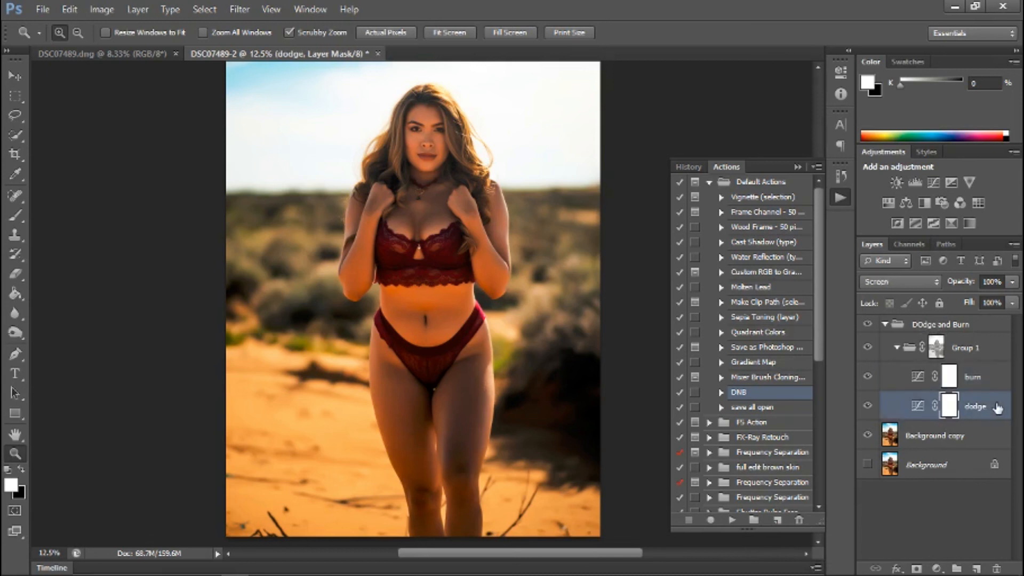
pyautogui.rightClick(997, 409)
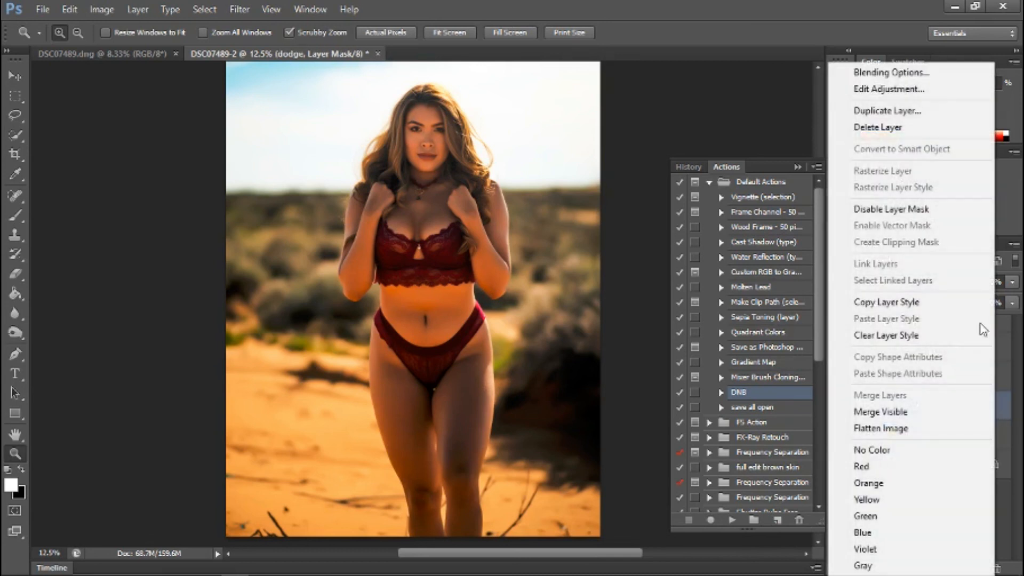
pyautogui.click(947, 78)
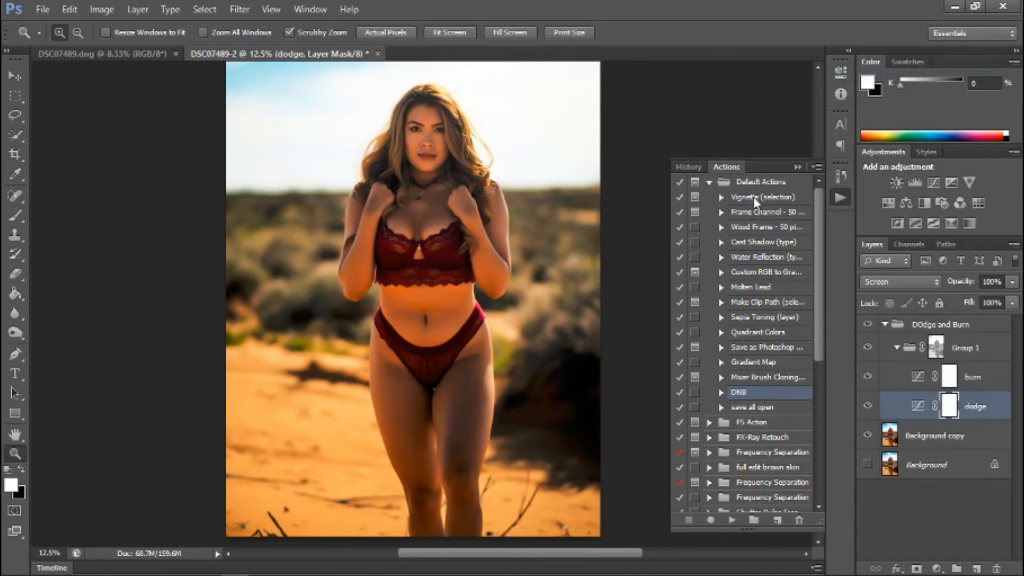
pyautogui.press('Tab')
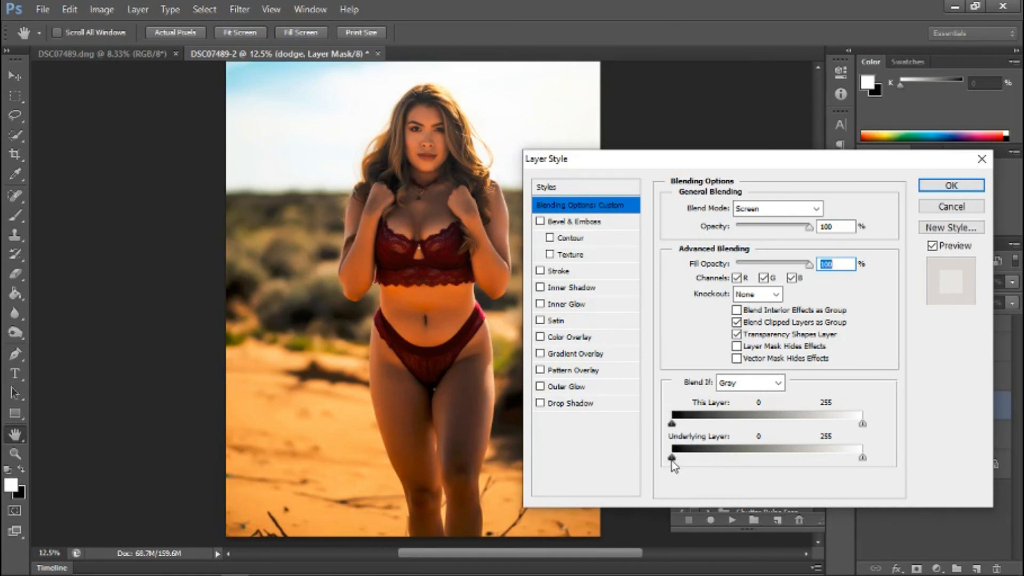
pyautogui.moveTo(674, 459); pyautogui.dragTo(749, 469)
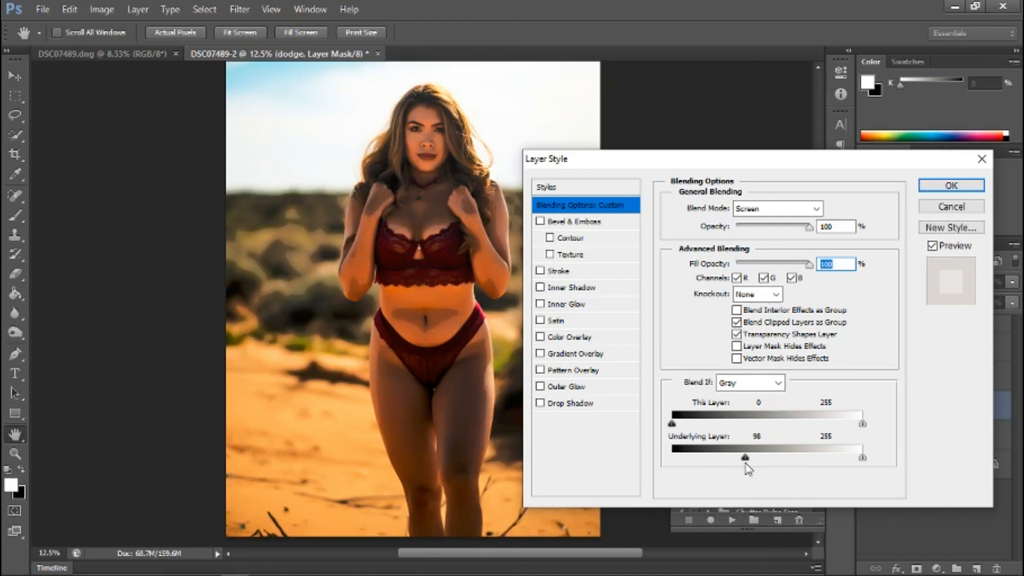
pyautogui.moveTo(746, 465); pyautogui.dragTo(727, 467)
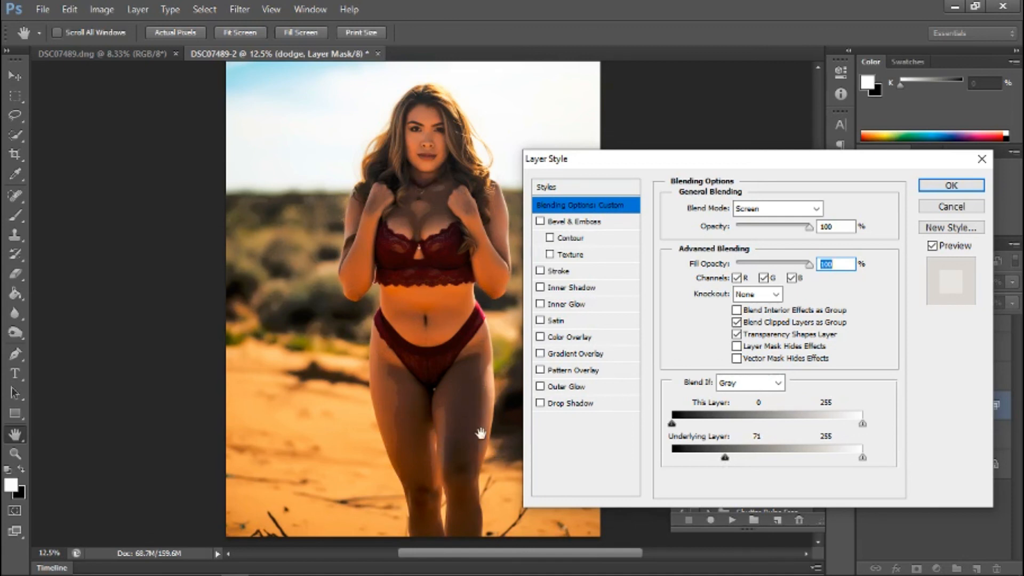
# Split the dodge layer's Underlying Layer black limit to 71 / 123 and apply the layer style.
pyautogui.press('alt')
pyautogui.moveTo(727, 458); pyautogui.dragTo(729, 459)
pyautogui.moveTo(731, 459); pyautogui.dragTo(766, 474)
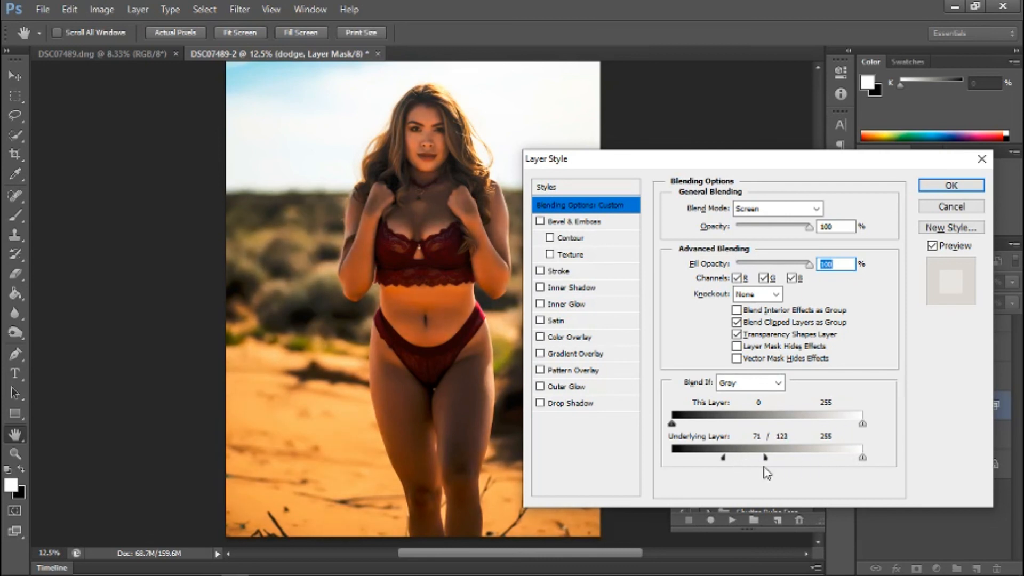
pyautogui.click(952, 186)
# In the burn layer's blending options, split the Underlying Layer white limit of Blend If Gray to 32 / 70 and apply it.
pyautogui.rightClick(997, 377)
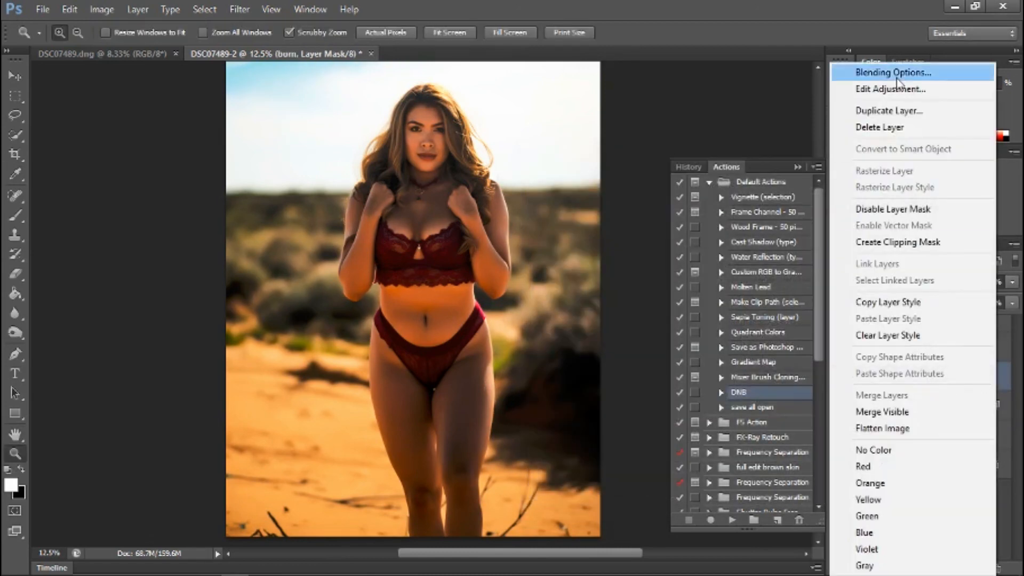
pyautogui.click(888, 74)
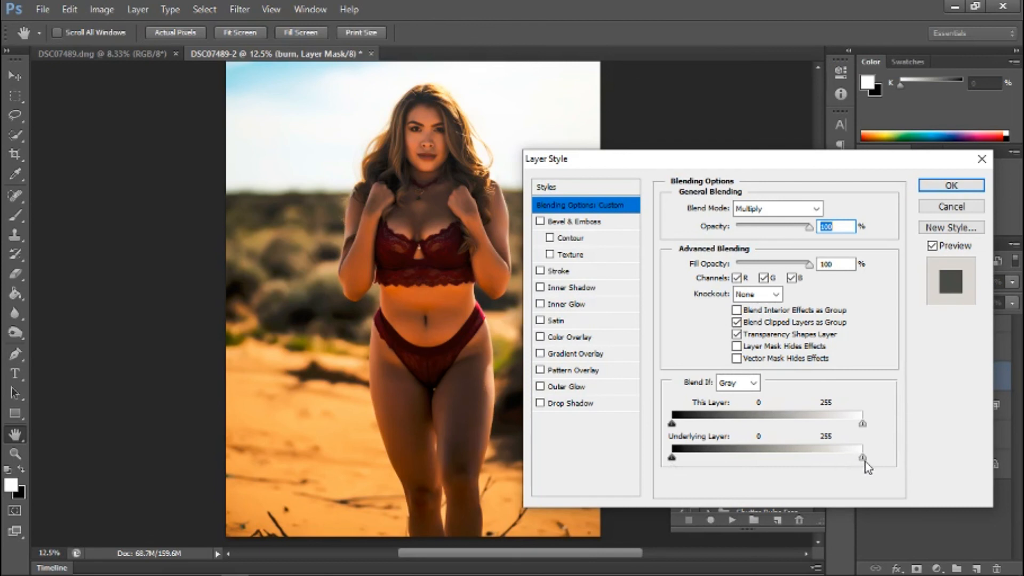
pyautogui.moveTo(864, 464)
pyautogui.mouseDown()
pyautogui.moveTo(709, 470)
pyautogui.moveTo(725, 471)
pyautogui.mouseUp()
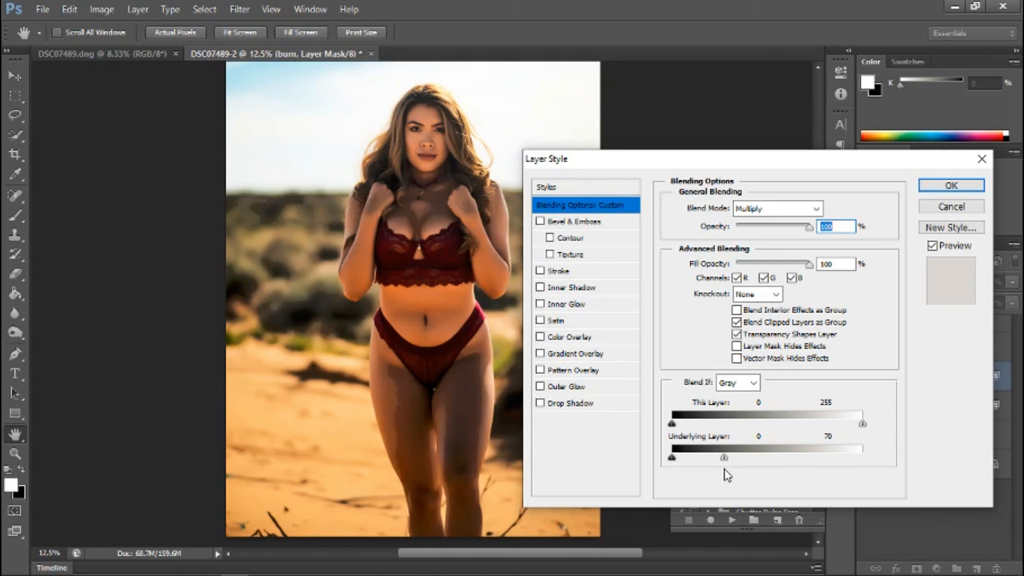
pyautogui.press('alt')
pyautogui.moveTo(720, 457); pyautogui.dragTo(696, 459)
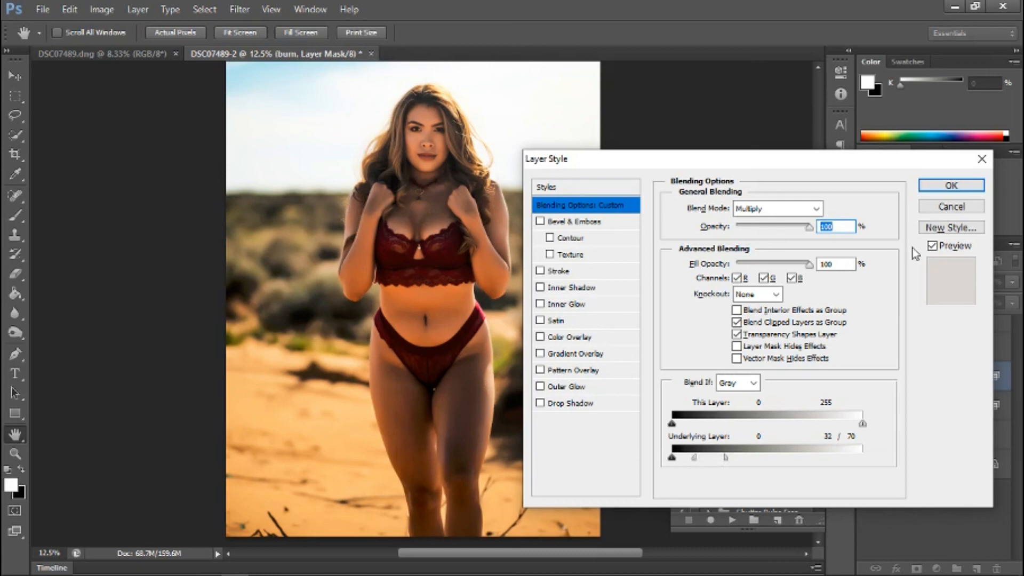
pyautogui.click(935, 187)
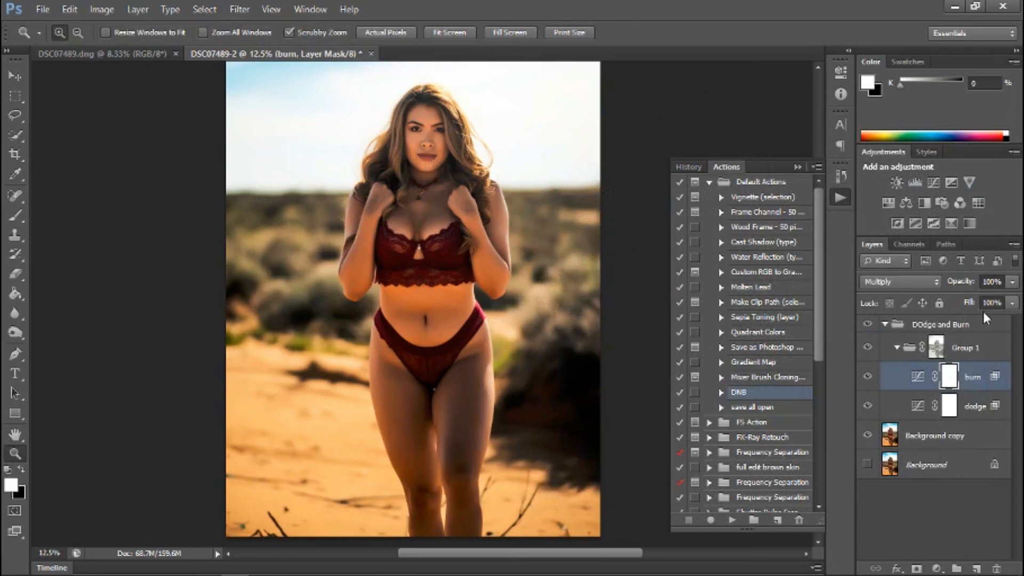
# Collapse Group 1, add a layer mask to the DOdge and Burn group and invert the mask to black.
pyautogui.click(979, 349)
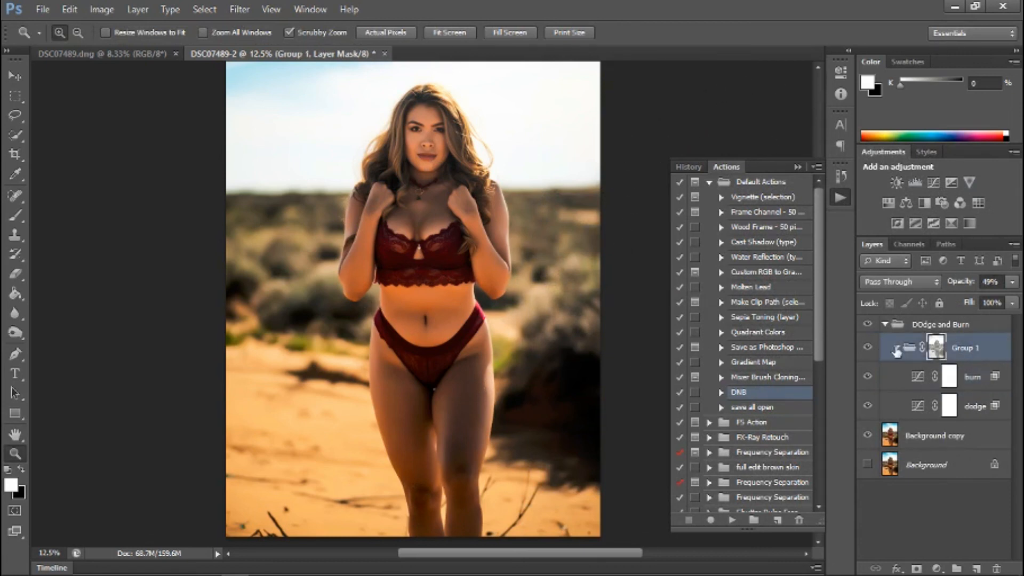
pyautogui.click(897, 348)
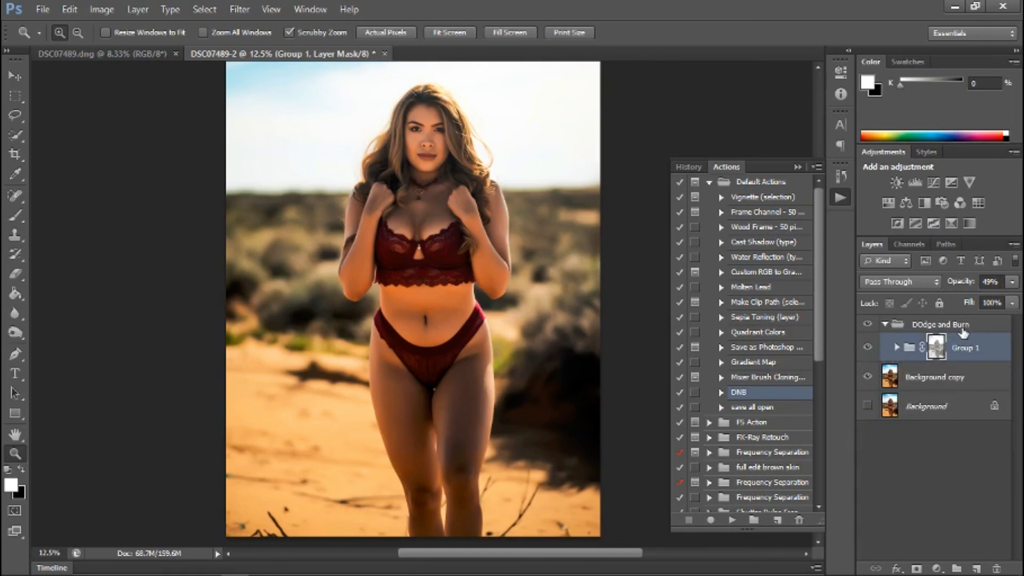
pyautogui.click(996, 328)
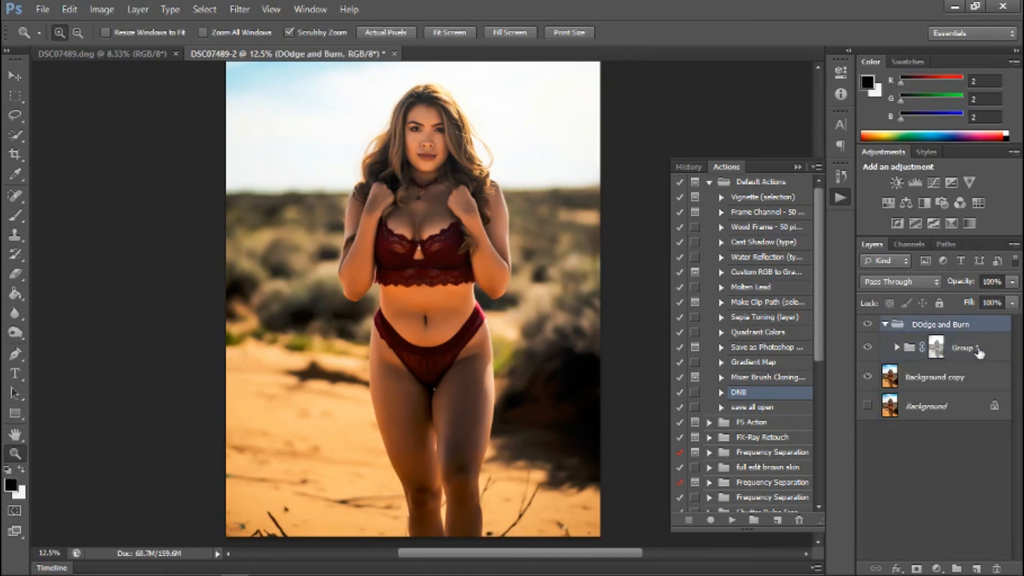
pyautogui.click(916, 569)
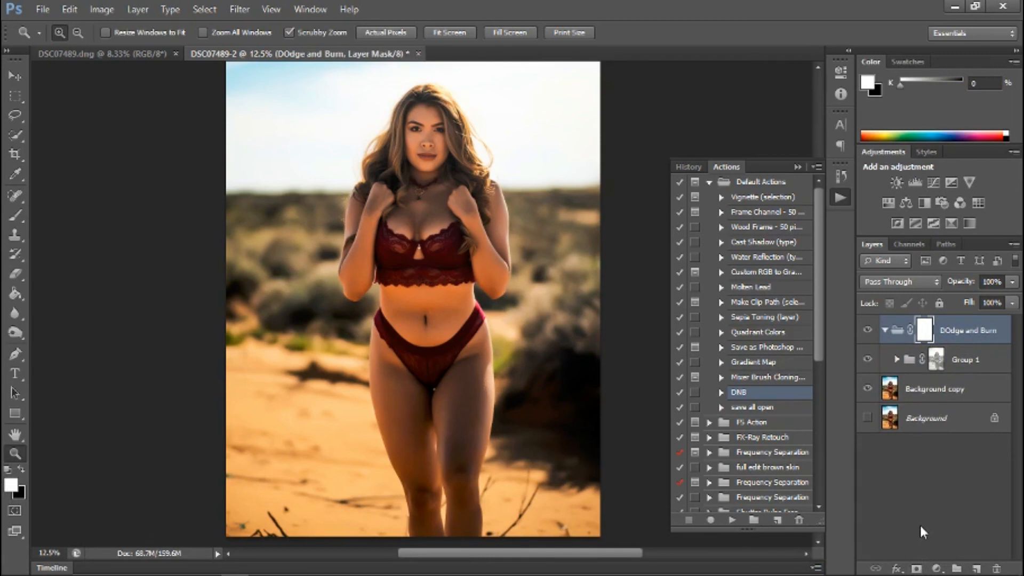
pyautogui.hotkey('ctrl', 'i')
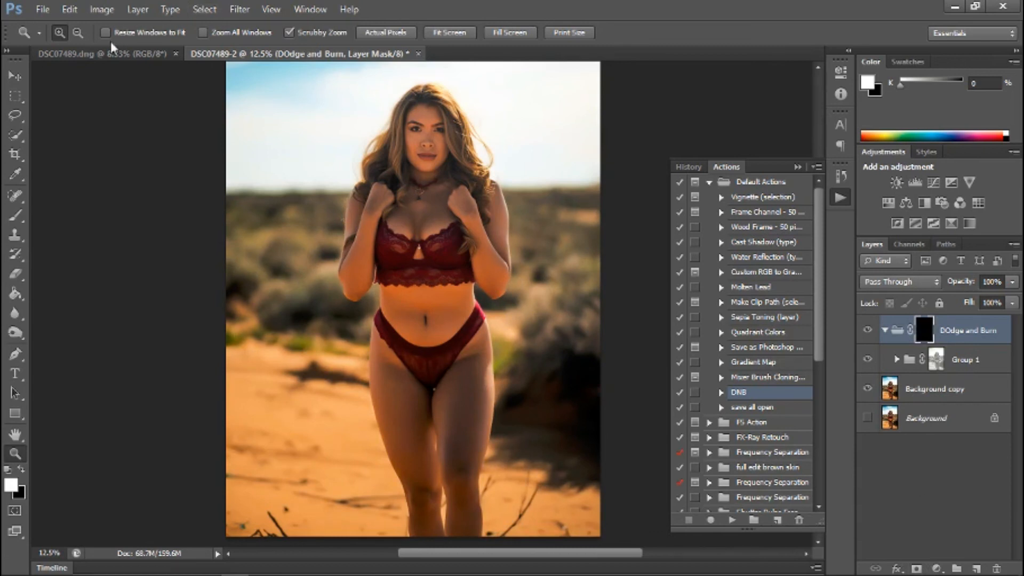
# Set up the Brush tool with a soft round tip at 0% hardness and a size of 500 px.
pyautogui.click(16, 216)
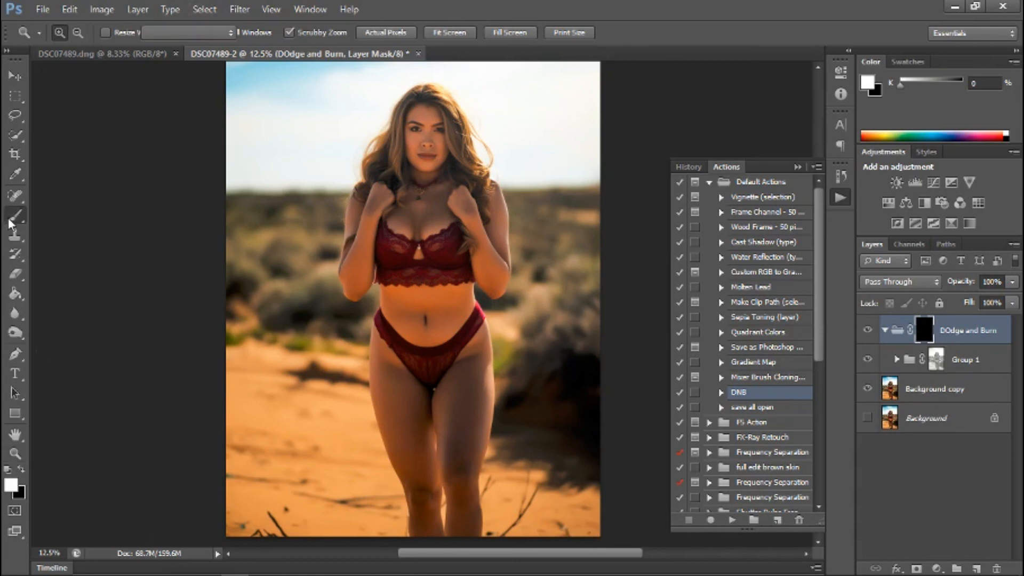
pyautogui.click(76, 33)
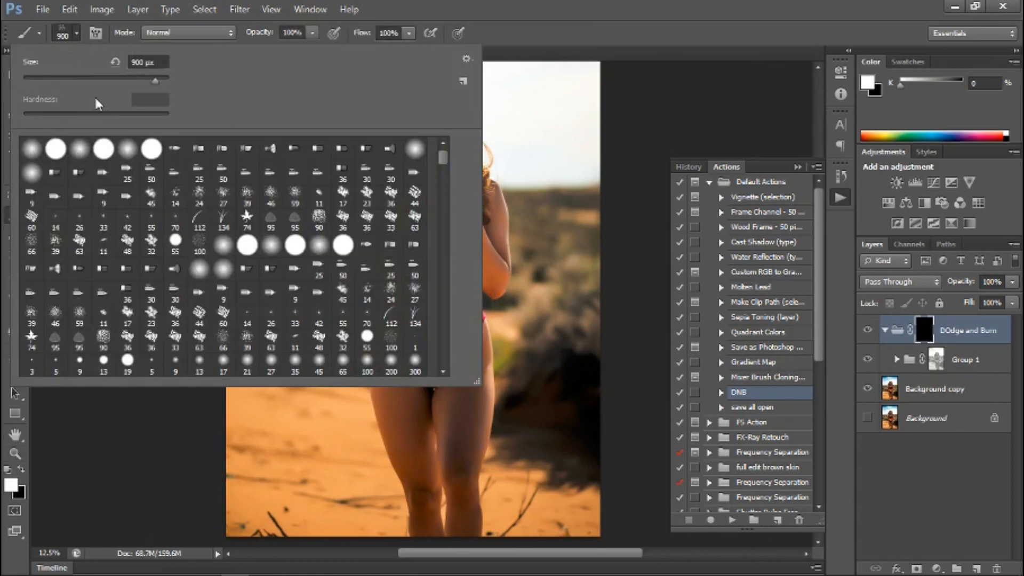
pyautogui.click(79, 149)
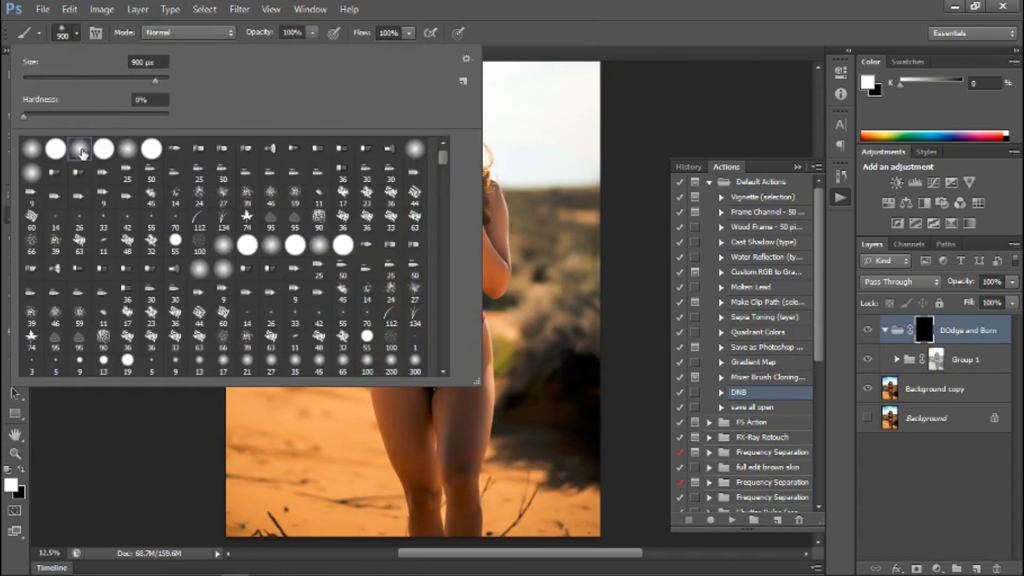
pyautogui.click(141, 431)
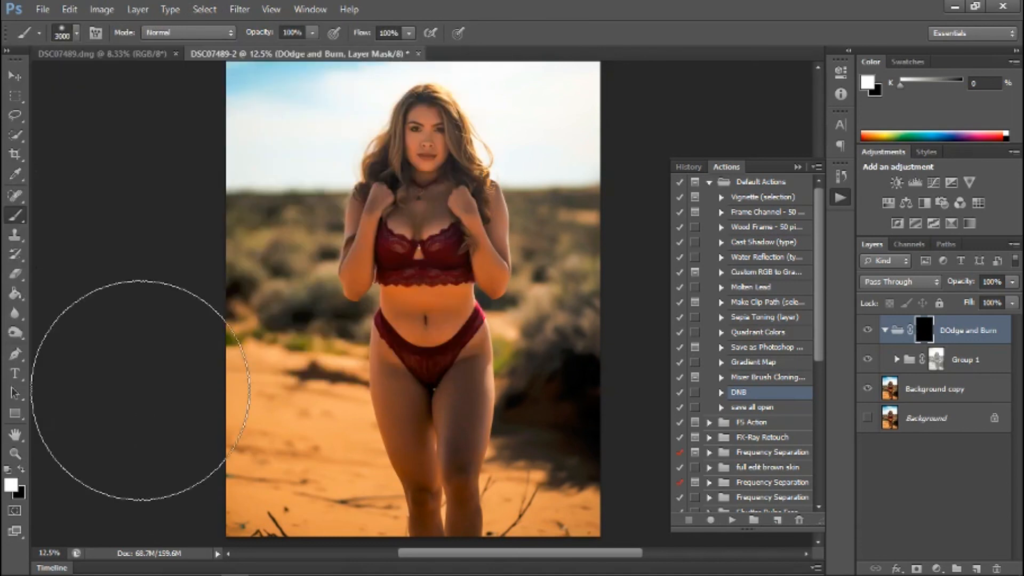
pyautogui.press('[')
pyautogui.press('[')
pyautogui.press('[')
pyautogui.press('[')
pyautogui.press('[')
pyautogui.press('[')
pyautogui.press('[')
pyautogui.press('[')
pyautogui.press('[')
pyautogui.press('[')
pyautogui.press('[')
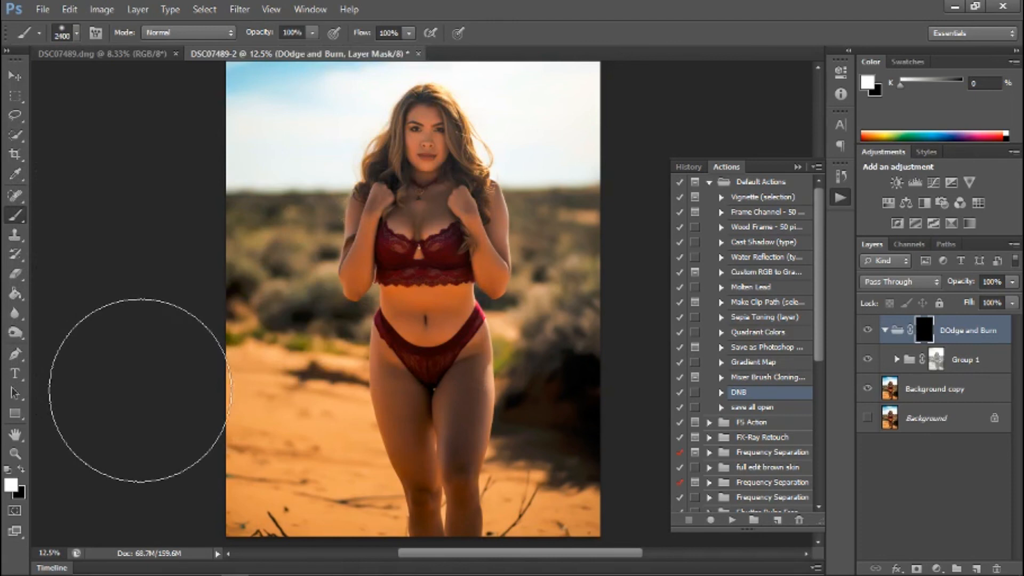
pyautogui.press('[')
pyautogui.press('[')
pyautogui.press('[')
pyautogui.press('[')
pyautogui.press('[')
pyautogui.press('[')
pyautogui.press('[')
pyautogui.press('[')
pyautogui.press('[')
pyautogui.press('[')
pyautogui.press('[')
pyautogui.press('[')
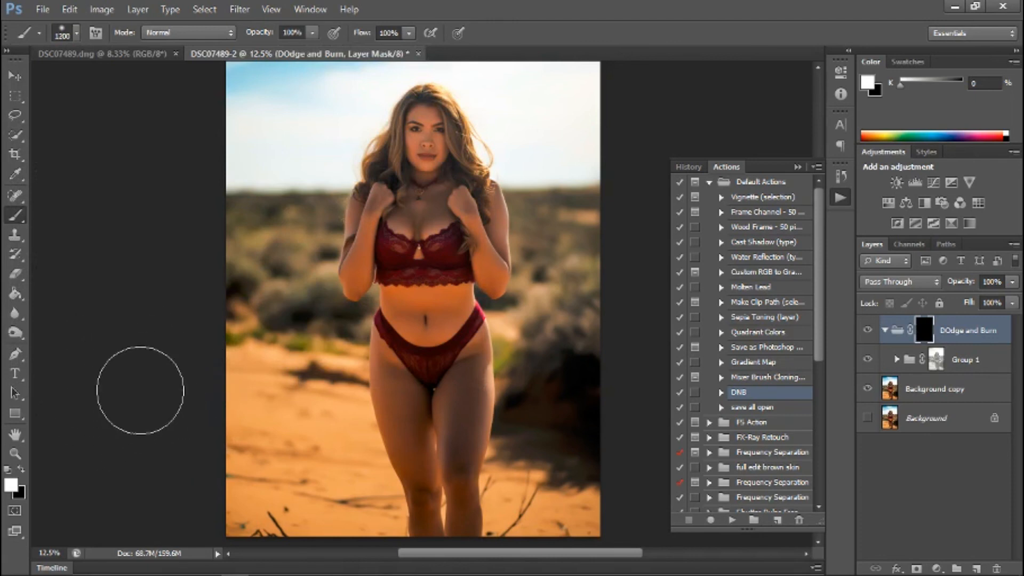
pyautogui.press('[')
pyautogui.press('[')
pyautogui.press('[')
pyautogui.press('[')
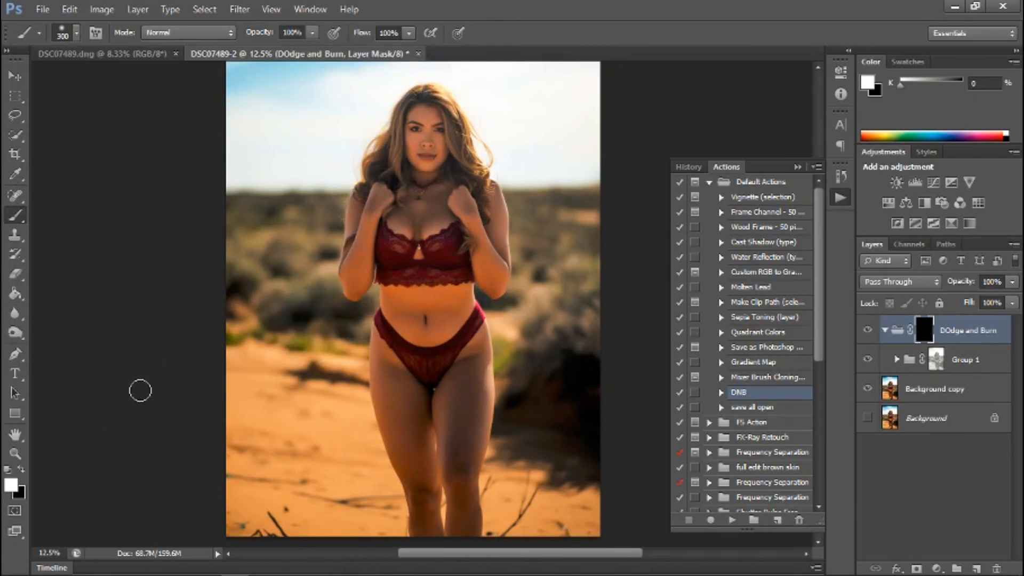
pyautogui.press(']')
pyautogui.press(']')
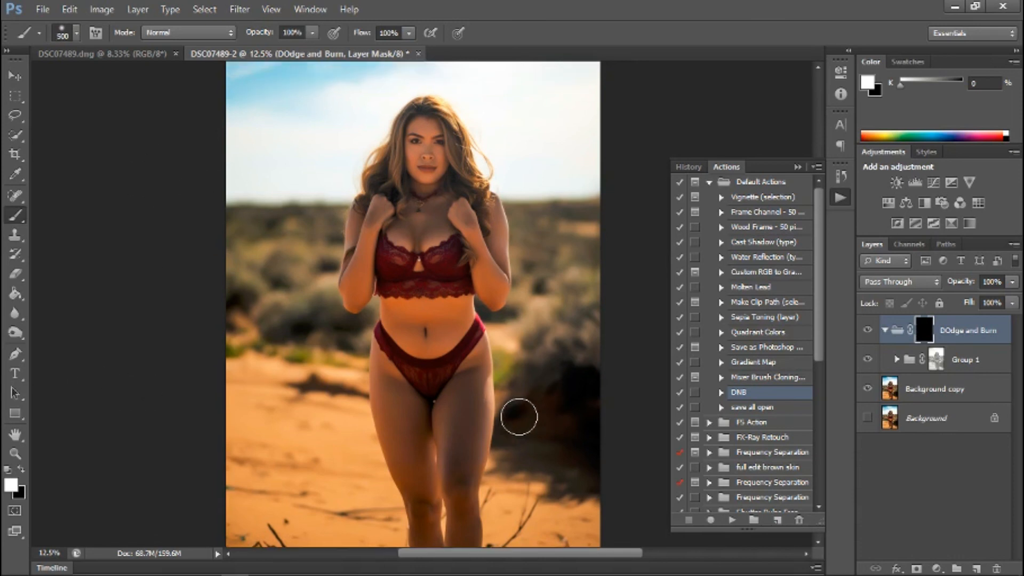
# Paint white on the DOdge and Burn group mask over both thighs and lower legs with a 300 px brush.
pyautogui.scroll(1, 519, 416)
pyautogui.scroll(-6, 519, 416)
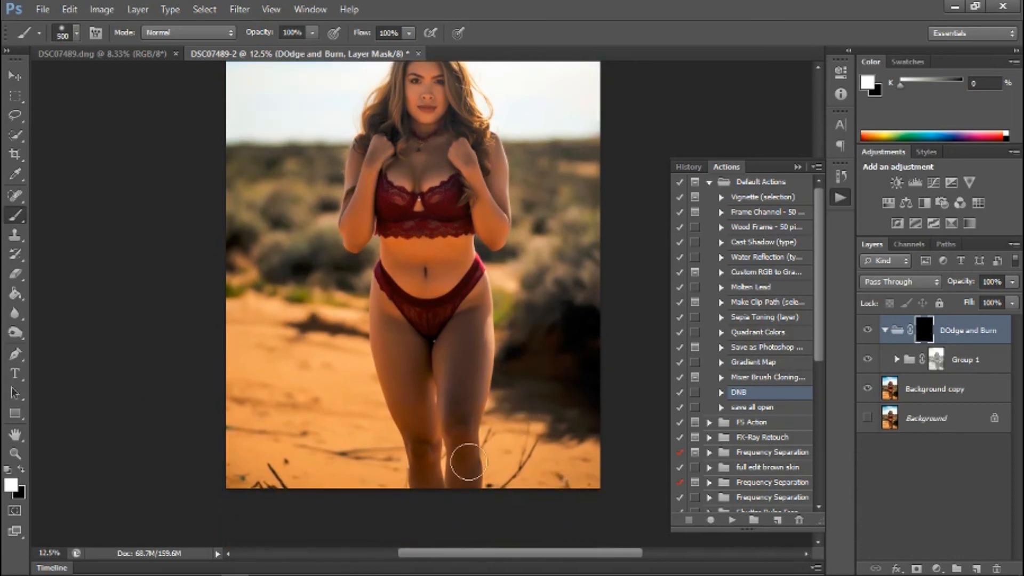
pyautogui.press('[')
pyautogui.press('[')
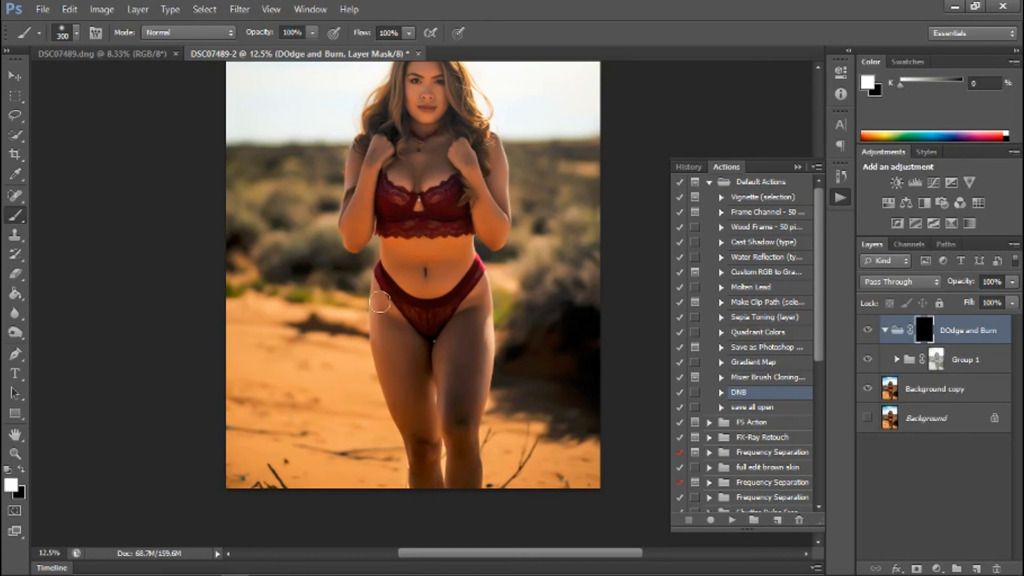
pyautogui.moveTo(384, 386); pyautogui.dragTo(389, 382)
pyautogui.click(69, 9)
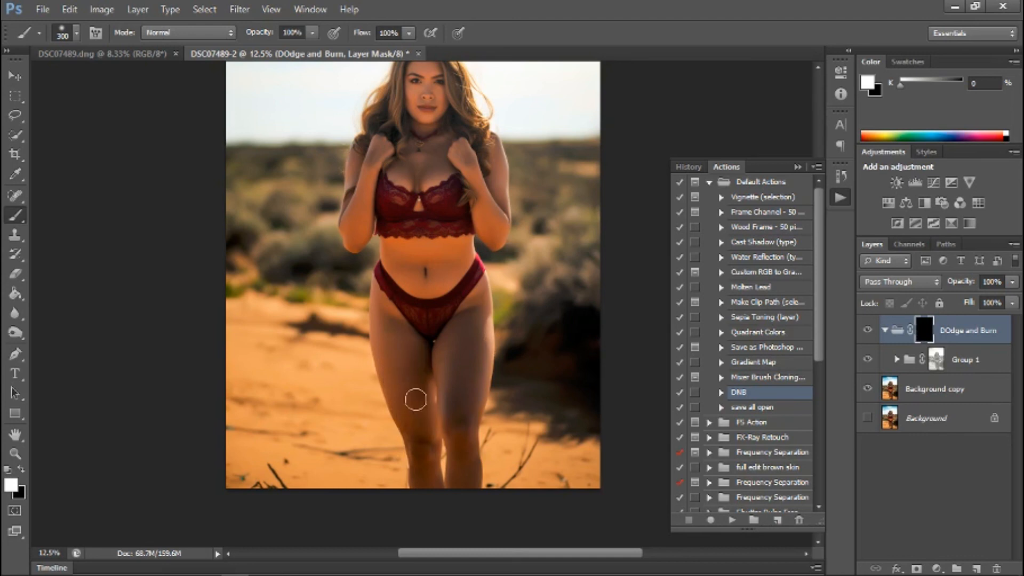
pyautogui.moveTo(401, 384); pyautogui.dragTo(401, 382)
pyautogui.moveTo(456, 343)
pyautogui.mouseDown()
pyautogui.moveTo(475, 308)
pyautogui.moveTo(465, 478)
pyautogui.moveTo(478, 331)
pyautogui.mouseUp()
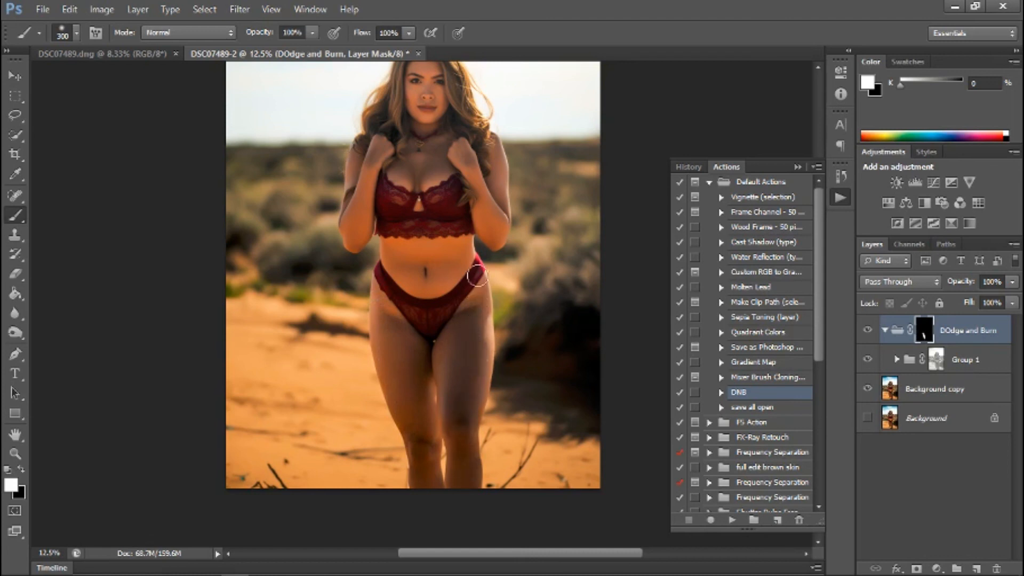
# Paint the group mask white over the stomach, both arms and the chest.
pyautogui.moveTo(414, 267)
pyautogui.mouseDown()
pyautogui.moveTo(401, 255)
pyautogui.moveTo(463, 247)
pyautogui.moveTo(465, 260)
pyautogui.moveTo(428, 286)
pyautogui.moveTo(400, 259)
pyautogui.moveTo(445, 253)
pyautogui.mouseUp()
pyautogui.moveTo(495, 220)
pyautogui.mouseDown()
pyautogui.moveTo(461, 155)
pyautogui.moveTo(497, 210)
pyautogui.moveTo(487, 151)
pyautogui.moveTo(494, 156)
pyautogui.moveTo(496, 215)
pyautogui.mouseUp()
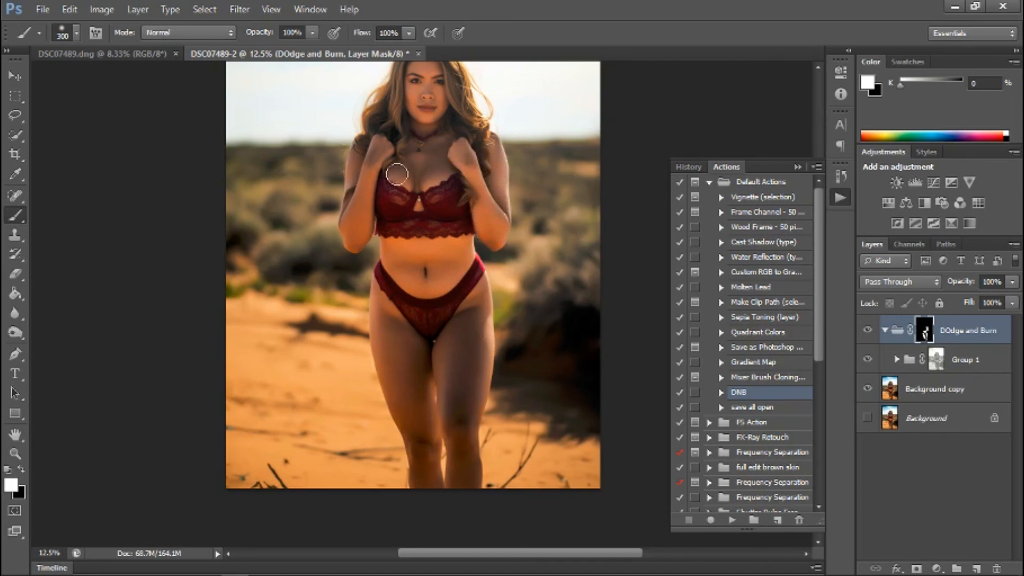
pyautogui.moveTo(373, 201)
pyautogui.mouseDown()
pyautogui.moveTo(351, 245)
pyautogui.moveTo(374, 148)
pyautogui.moveTo(360, 225)
pyautogui.moveTo(356, 172)
pyautogui.moveTo(351, 210)
pyautogui.moveTo(386, 171)
pyautogui.moveTo(406, 162)
pyautogui.moveTo(400, 178)
pyautogui.moveTo(425, 166)
pyautogui.moveTo(419, 179)
pyautogui.moveTo(431, 175)
pyautogui.moveTo(430, 158)
pyautogui.moveTo(409, 168)
pyautogui.moveTo(407, 155)
pyautogui.moveTo(415, 170)
pyautogui.moveTo(438, 135)
pyautogui.moveTo(412, 131)
pyautogui.moveTo(431, 128)
pyautogui.moveTo(418, 160)
pyautogui.mouseUp()
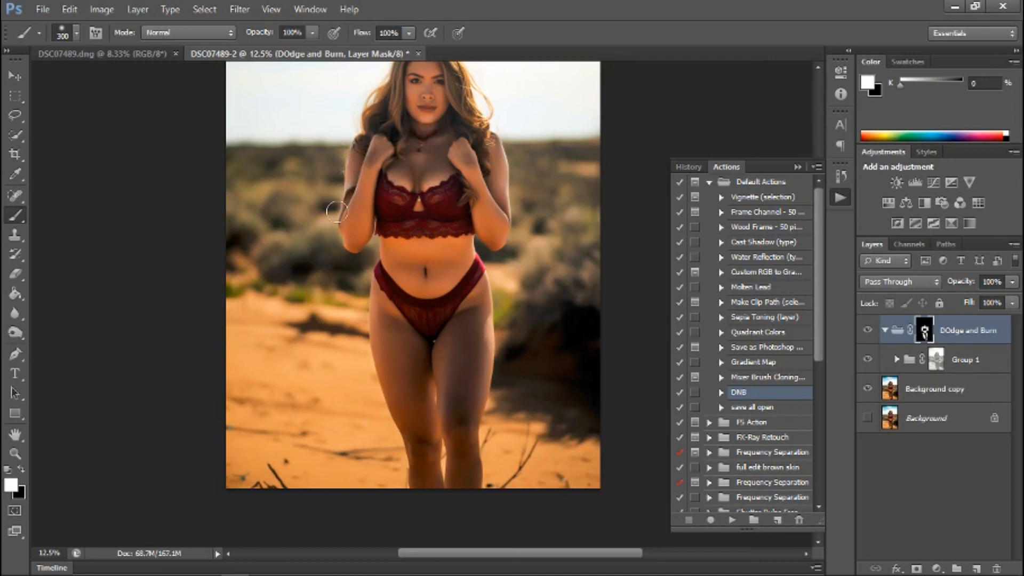
# Reduce the brush to 125 px and paint the dodge and burn mask white over the face and neck.
pyautogui.hotkey('ctrl', '+')
pyautogui.hotkey('ctrl', '+')
pyautogui.hotkey('ctrl', '+')
pyautogui.hotkey('ctrl', '+')
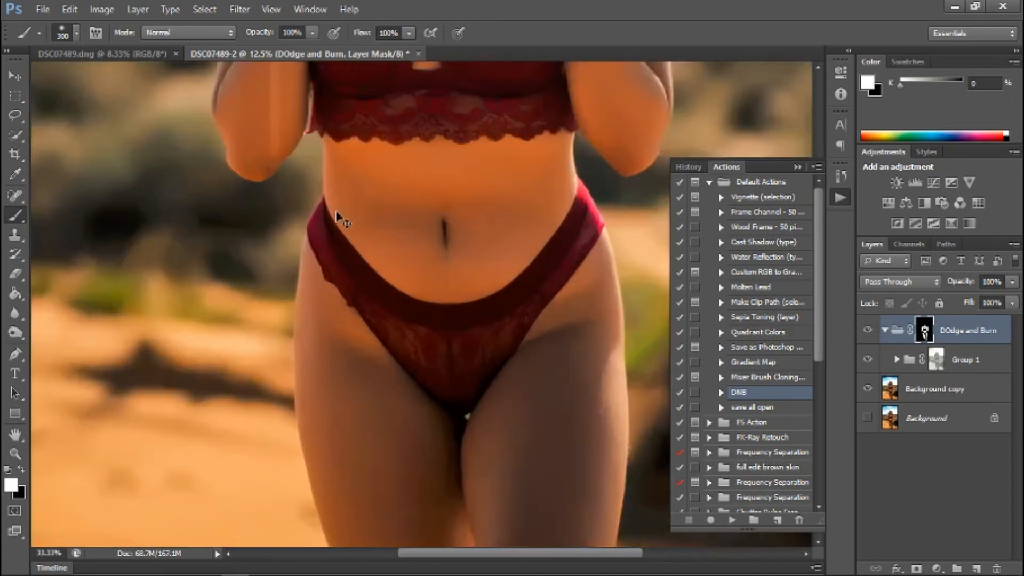
pyautogui.scroll(6, 395, 251)
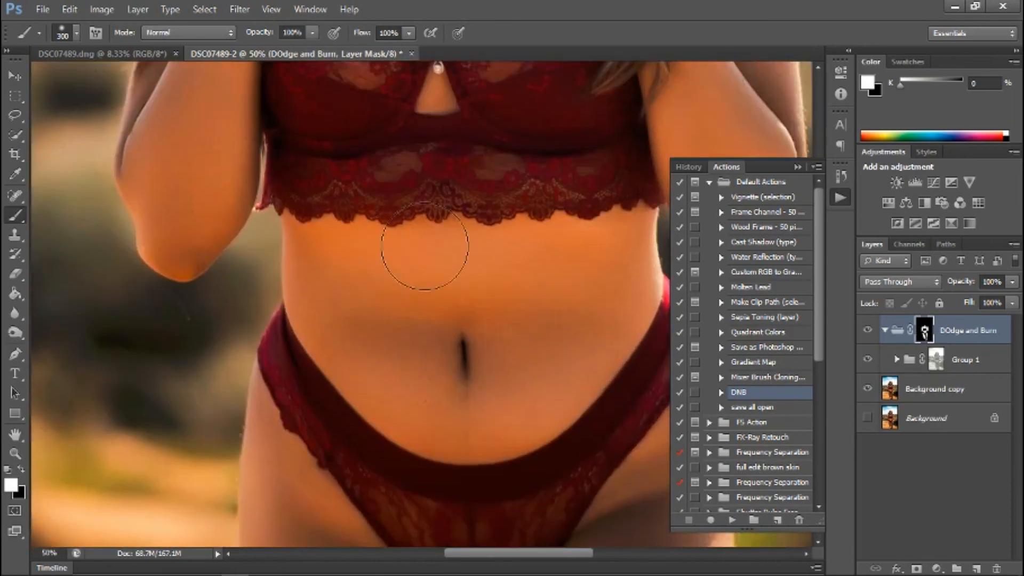
pyautogui.scroll(10, 486, 251)
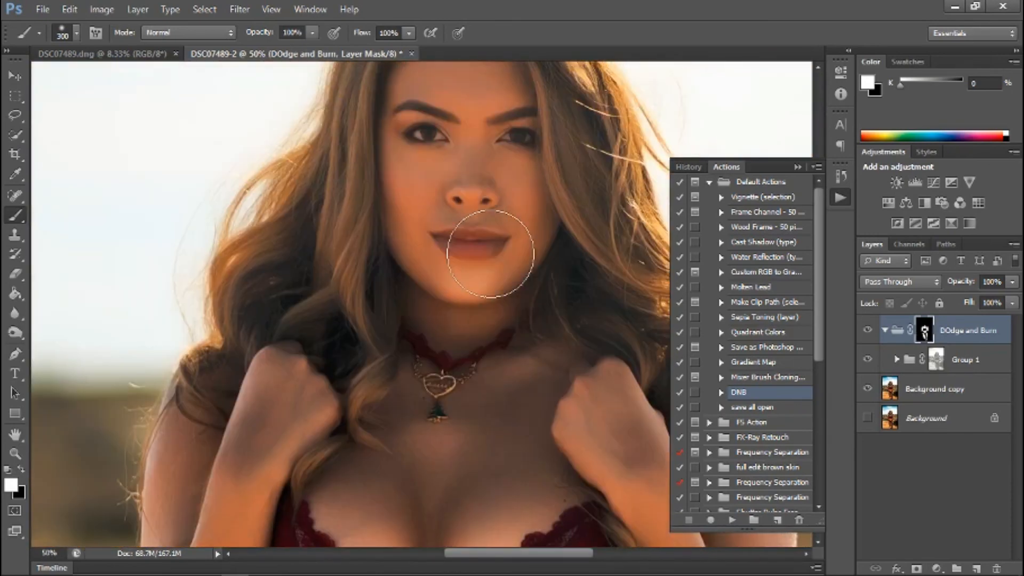
pyautogui.press('[')
pyautogui.press('[')
pyautogui.press('[')
pyautogui.press('[')
pyautogui.press('[')
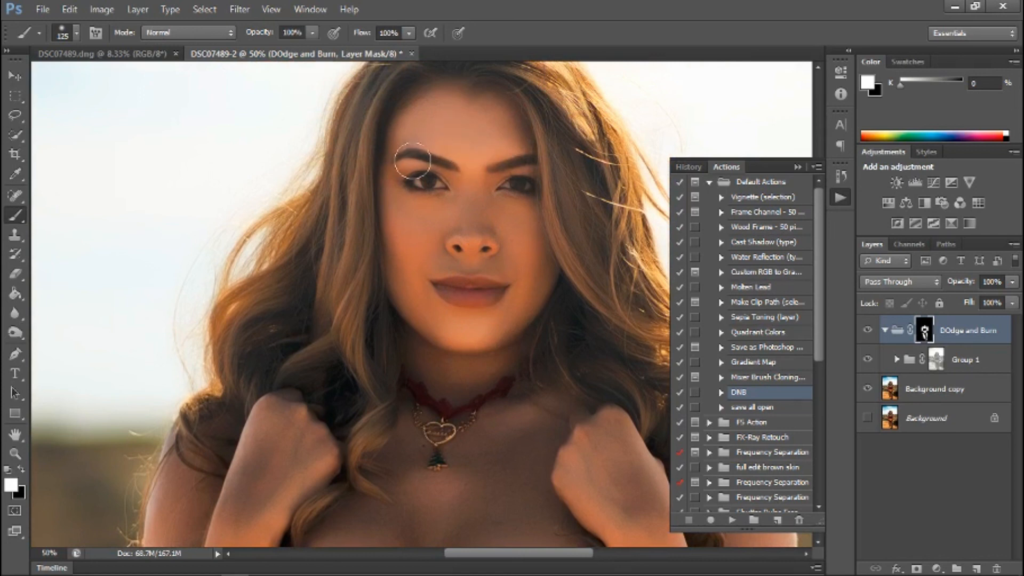
pyautogui.moveTo(471, 188)
pyautogui.mouseDown()
pyautogui.moveTo(451, 190)
pyautogui.moveTo(451, 216)
pyautogui.moveTo(432, 222)
pyautogui.moveTo(386, 198)
pyautogui.moveTo(402, 207)
pyautogui.moveTo(401, 261)
pyautogui.moveTo(429, 220)
pyautogui.moveTo(416, 263)
pyautogui.moveTo(408, 243)
pyautogui.moveTo(413, 272)
pyautogui.moveTo(433, 324)
pyautogui.moveTo(469, 341)
pyautogui.moveTo(470, 321)
pyautogui.moveTo(431, 322)
pyautogui.moveTo(516, 323)
pyautogui.moveTo(521, 292)
pyautogui.moveTo(500, 293)
pyautogui.moveTo(526, 278)
pyautogui.moveTo(474, 258)
pyautogui.moveTo(520, 260)
pyautogui.moveTo(435, 248)
pyautogui.moveTo(480, 210)
pyautogui.moveTo(510, 235)
pyautogui.moveTo(512, 220)
pyautogui.moveTo(530, 295)
pyautogui.moveTo(500, 333)
pyautogui.moveTo(432, 321)
pyautogui.moveTo(483, 169)
pyautogui.moveTo(518, 128)
pyautogui.moveTo(511, 115)
pyautogui.moveTo(524, 145)
pyautogui.moveTo(532, 224)
pyautogui.moveTo(514, 198)
pyautogui.moveTo(535, 275)
pyautogui.moveTo(531, 222)
pyautogui.moveTo(529, 296)
pyautogui.moveTo(538, 287)
pyautogui.moveTo(481, 378)
pyautogui.moveTo(448, 396)
pyautogui.moveTo(451, 356)
pyautogui.moveTo(508, 432)
pyautogui.moveTo(486, 453)
pyautogui.moveTo(495, 451)
pyautogui.moveTo(513, 492)
pyautogui.moveTo(526, 486)
pyautogui.moveTo(471, 518)
pyautogui.moveTo(453, 507)
pyautogui.moveTo(414, 512)
pyautogui.moveTo(425, 482)
pyautogui.mouseUp()
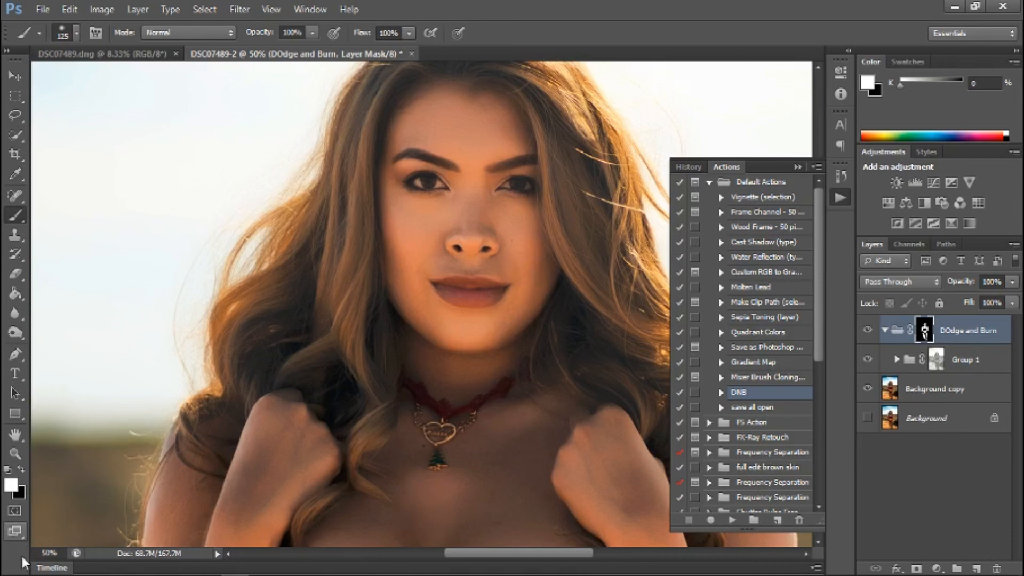
# Select the DOdge and Burn group itself and play the Eyes N Teeth Whitening action from the PM Actions set.
pyautogui.click(885, 331)
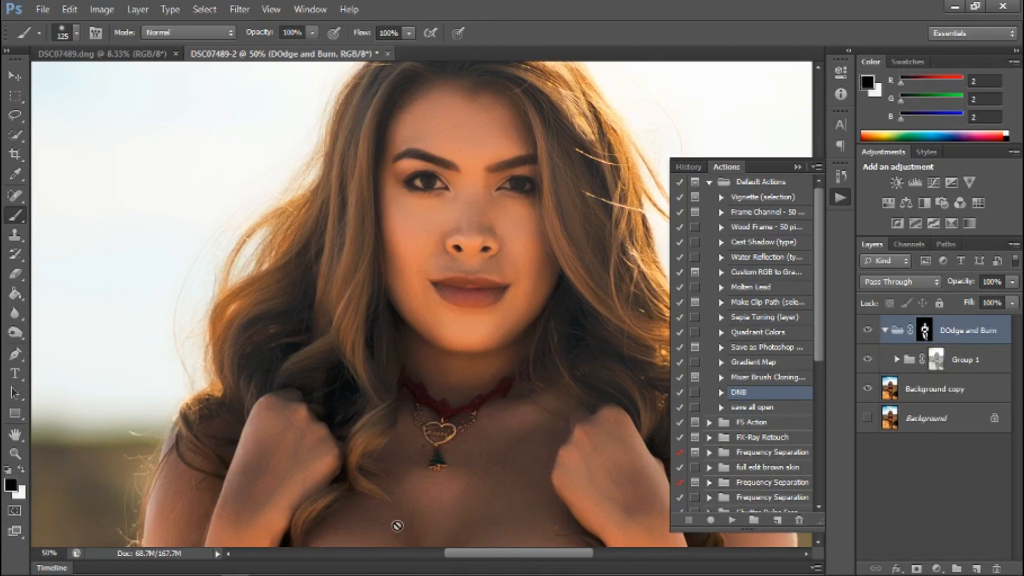
pyautogui.scroll(-4, 372, 529)
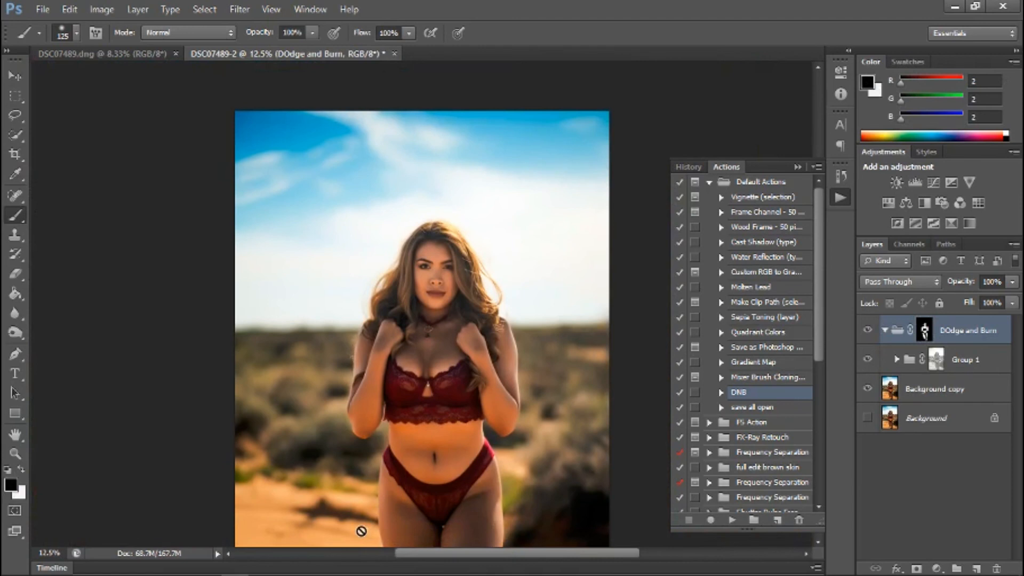
pyautogui.scroll(-5, 372, 333)
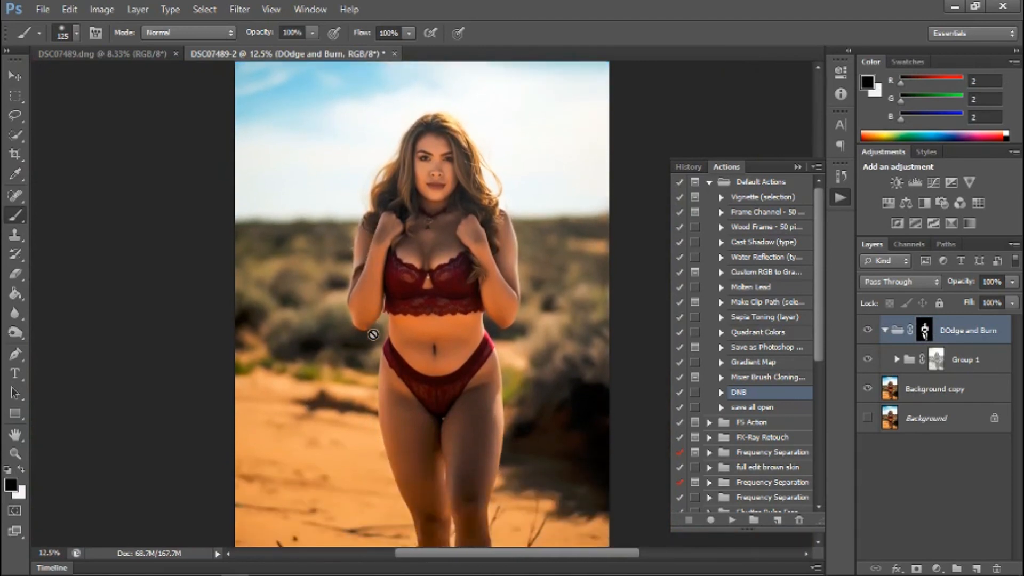
pyautogui.scroll(-2, 372, 334)
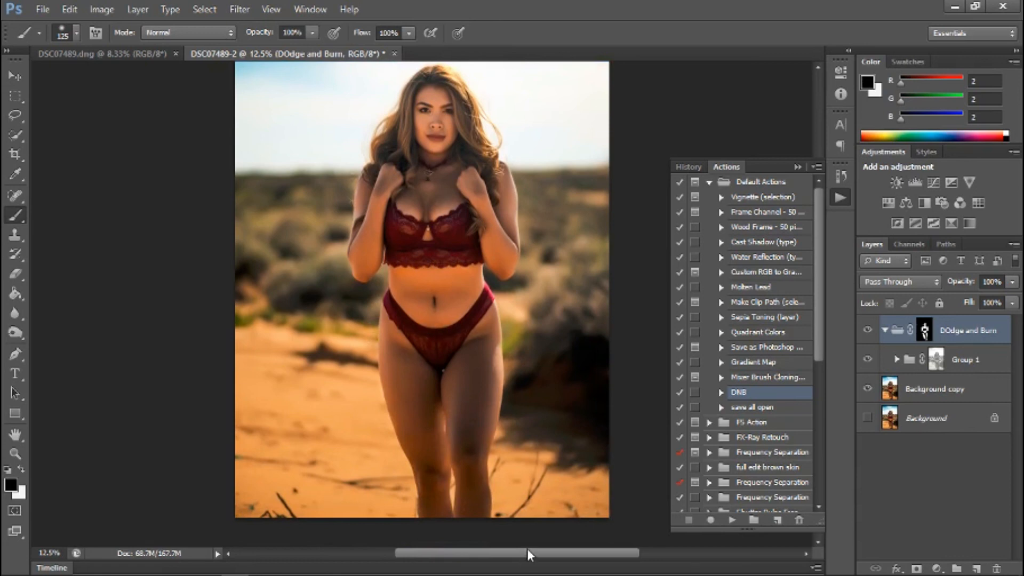
pyautogui.hscroll(-1, 527, 555)
pyautogui.scroll(4, 533, 387)
pyautogui.scroll(-3, 537, 384)
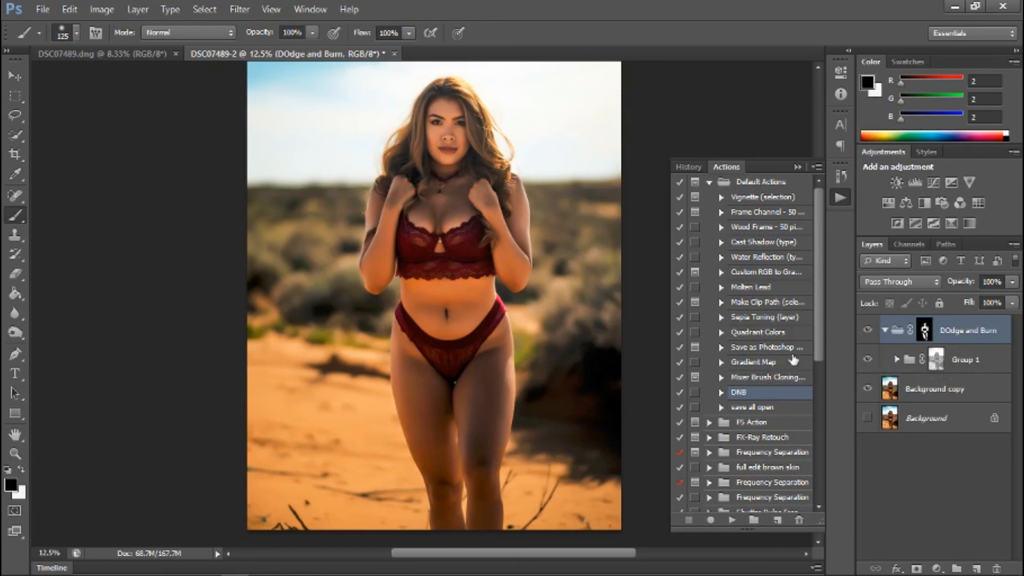
pyautogui.moveTo(815, 326); pyautogui.dragTo(814, 415)
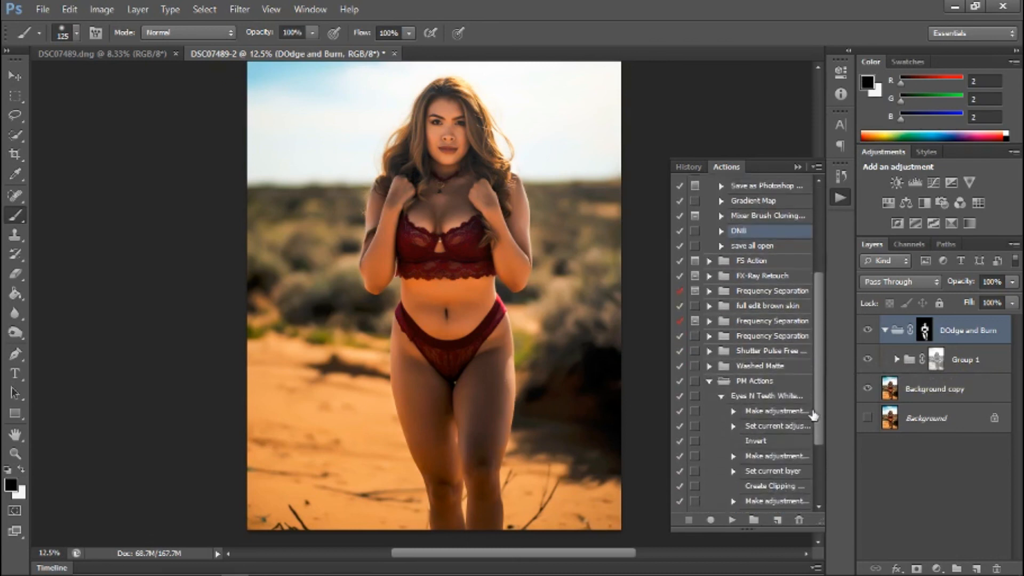
pyautogui.click(770, 382)
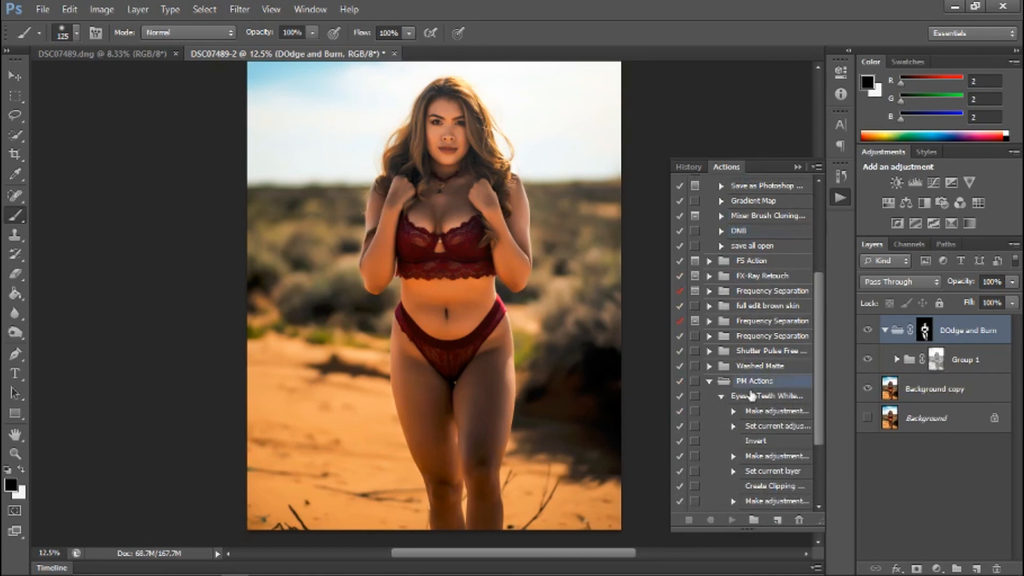
pyautogui.click(749, 398)
pyautogui.click(733, 519)
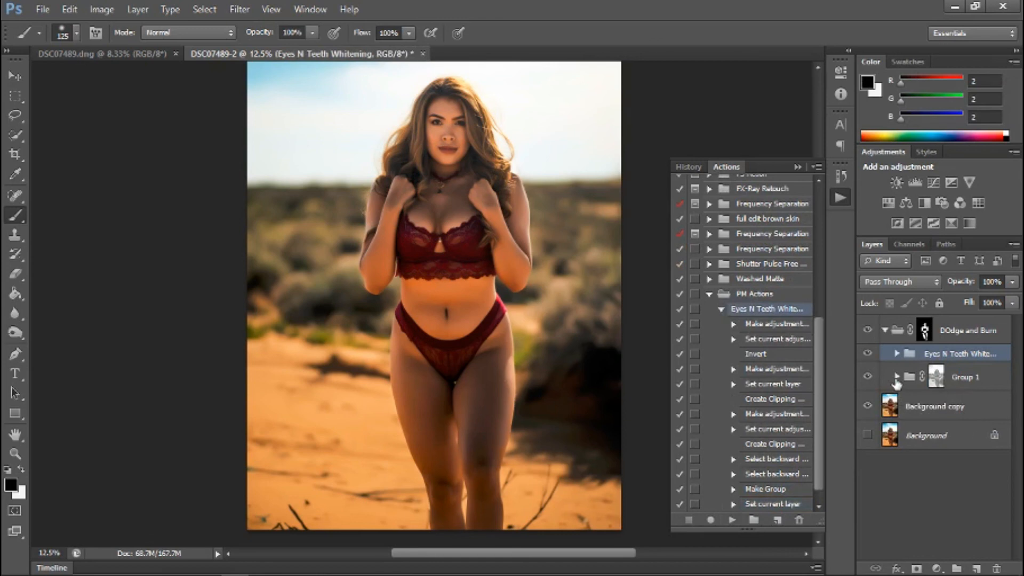
# Expand Group 1 and the Eyes N Teeth Whitening group, and select the black mask of the Photo Filter layer.
pyautogui.click(897, 377)
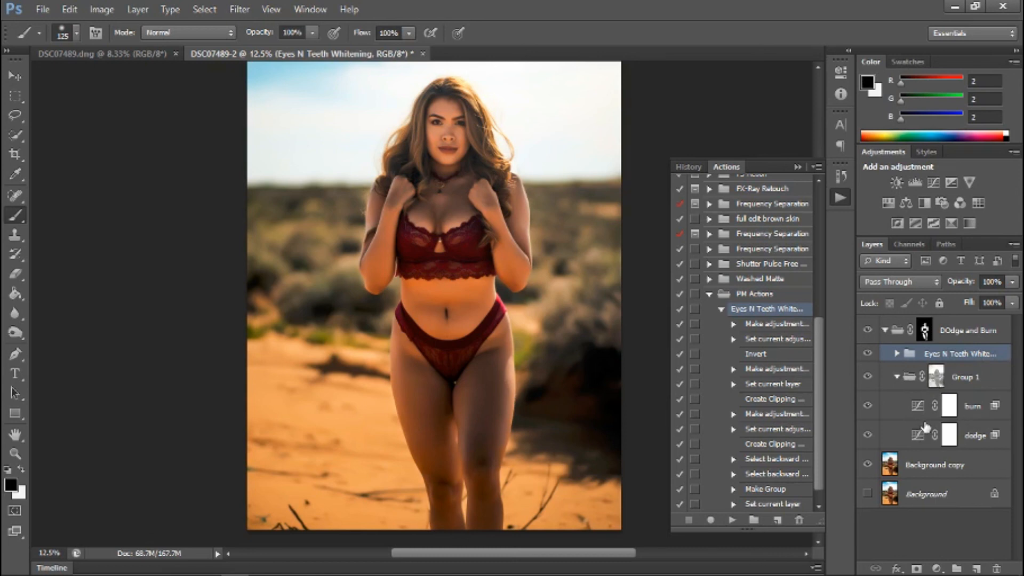
pyautogui.click(898, 353)
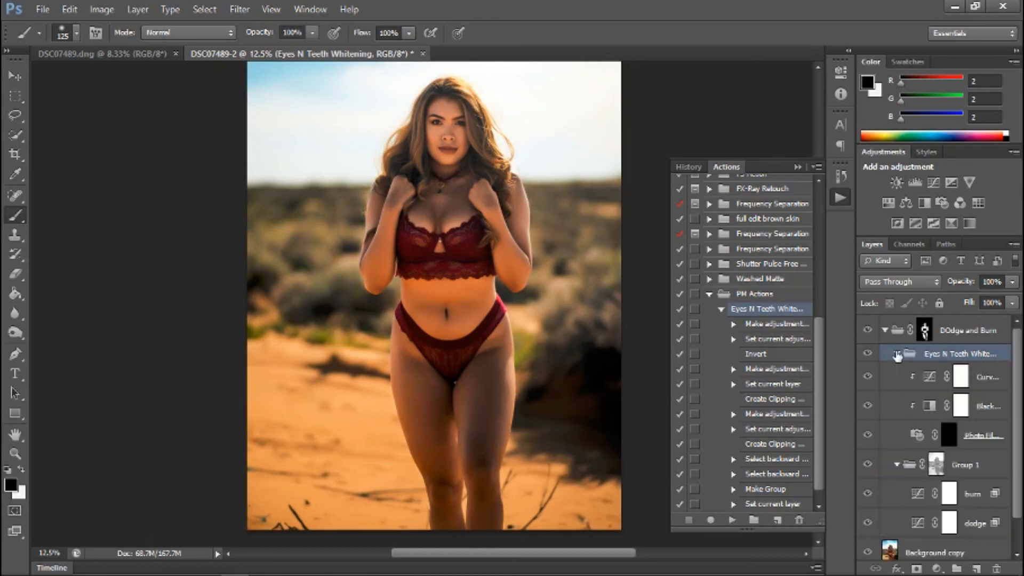
pyautogui.click(951, 436)
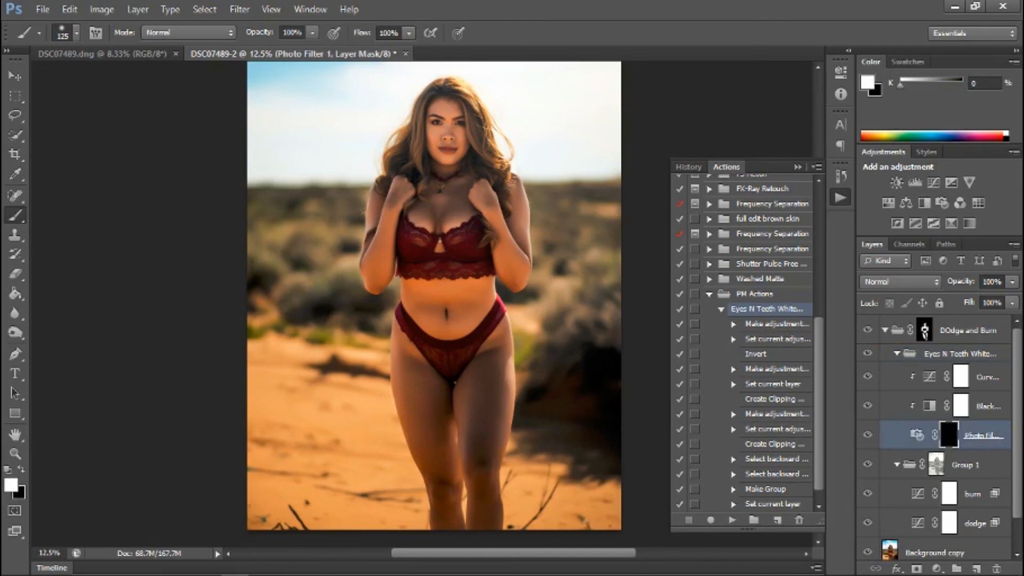
# Set the brush to 45 px and 54% opacity for working on the eyes in the Photo Filter mask.
pyautogui.hotkey('ctrl', '+')
pyautogui.hotkey('ctrl', '+')
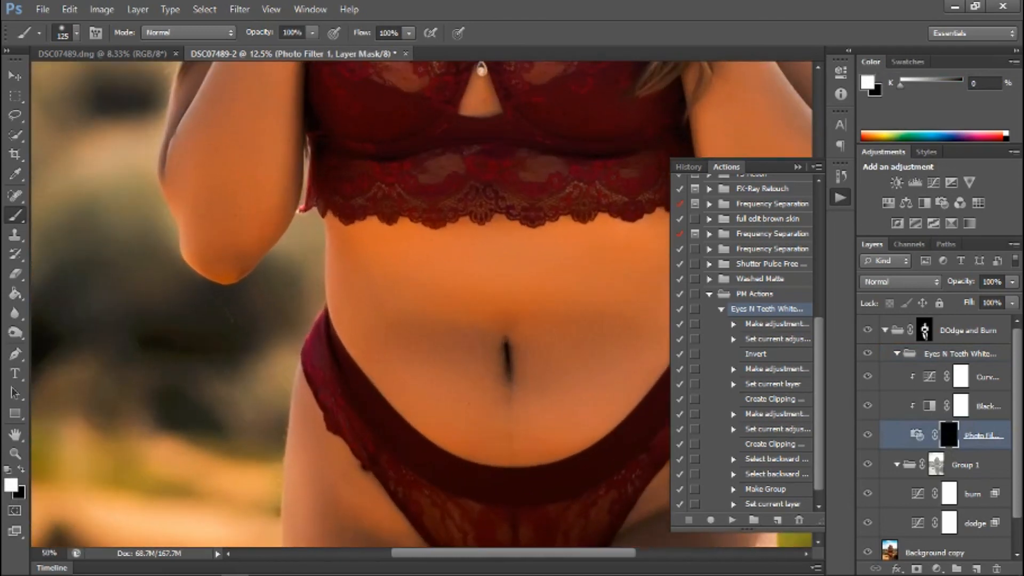
pyautogui.scroll(6, 18, 450)
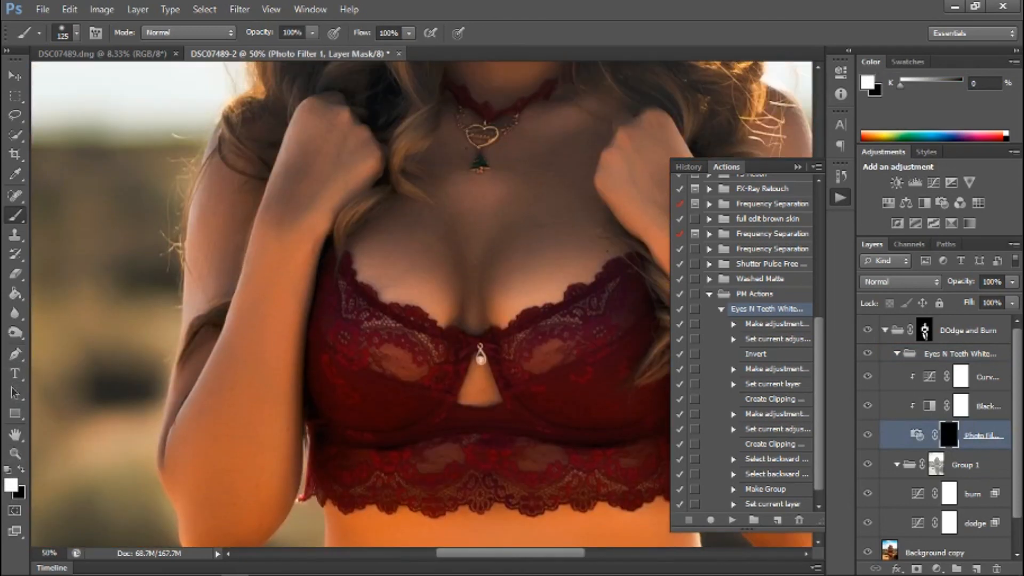
pyautogui.scroll(5, 555, 258)
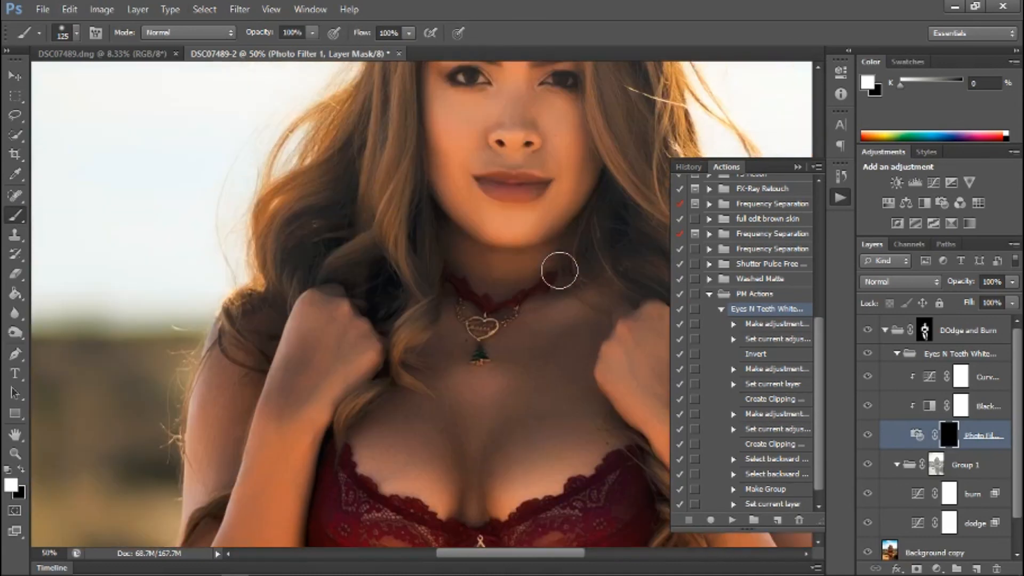
pyautogui.scroll(3, 557, 272)
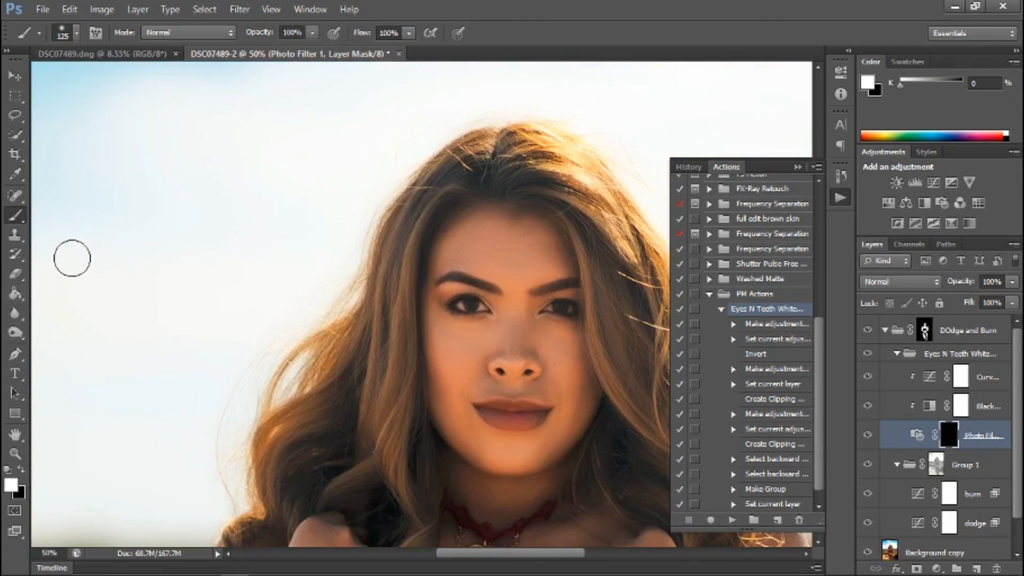
pyautogui.press('[')
pyautogui.press('[')
pyautogui.press('[')
pyautogui.press('[')
pyautogui.press('[')
pyautogui.press('[')
pyautogui.click(313, 34)
pyautogui.moveTo(310, 45); pyautogui.dragTo(289, 48)
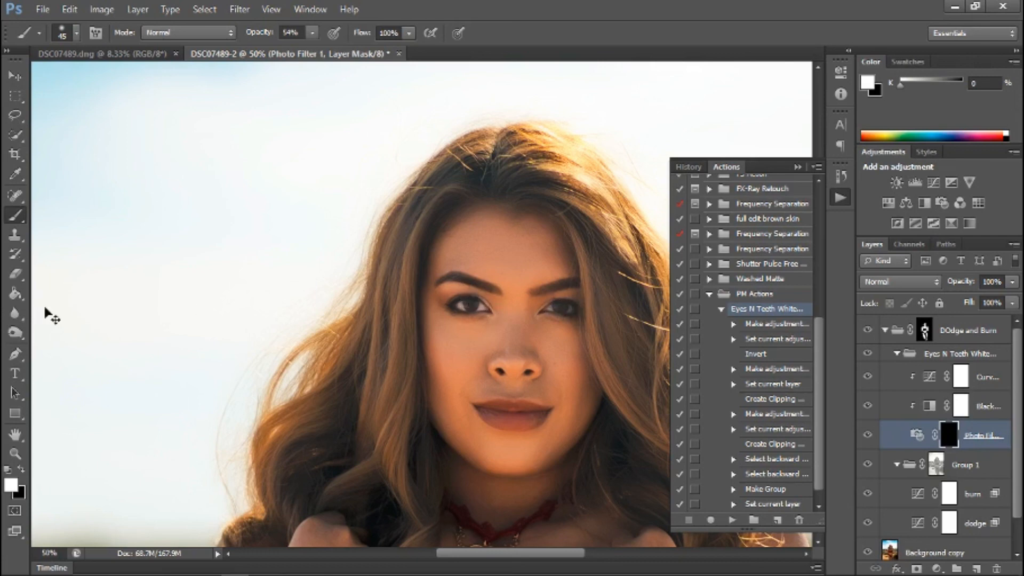
# Collapse the DOdge and Burn group and select the Background copy layer.
pyautogui.scroll(-6, 46, 312)
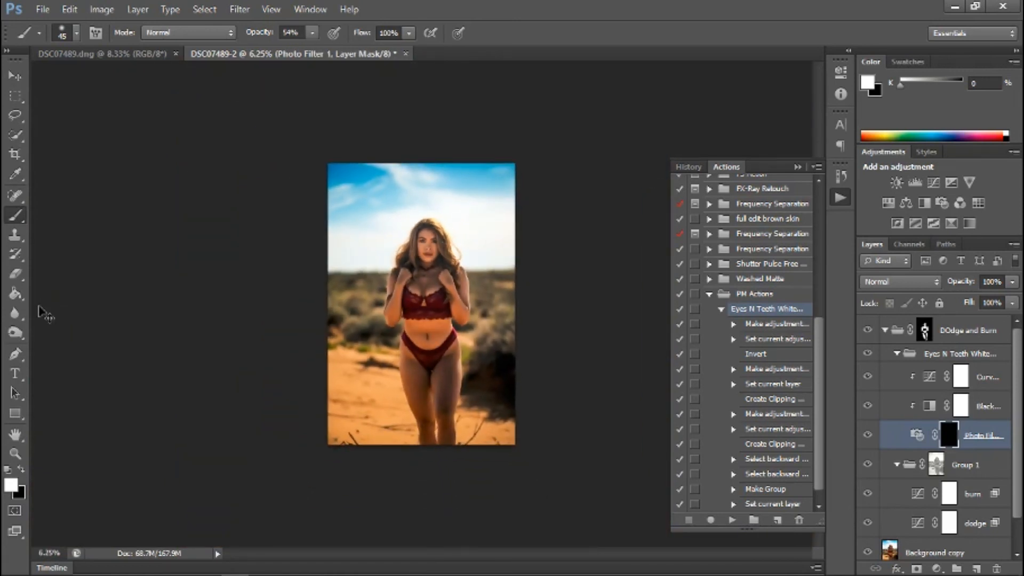
pyautogui.scroll(3, 46, 313)
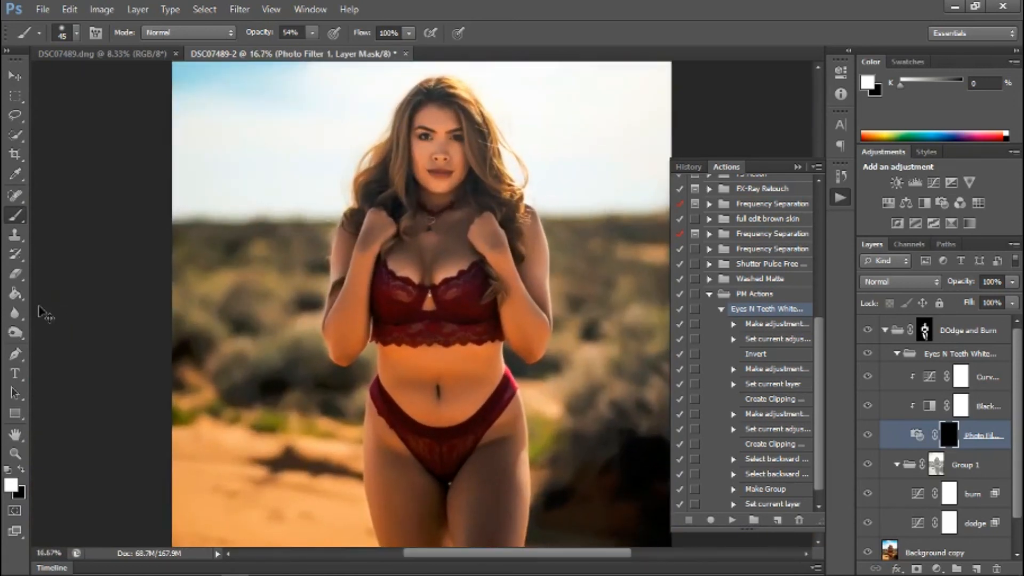
pyautogui.scroll(1, 46, 314)
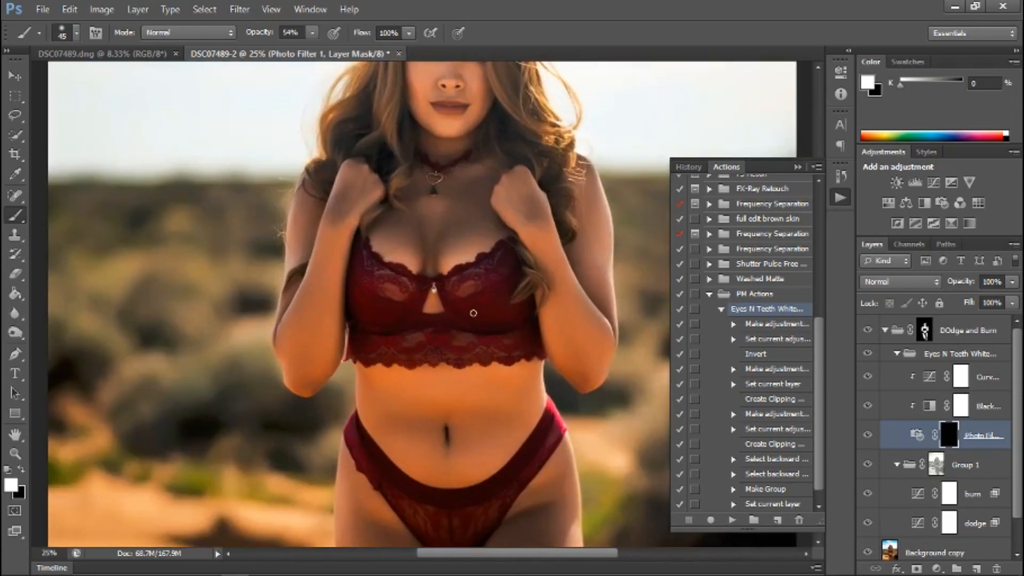
pyautogui.scroll(3, 474, 313)
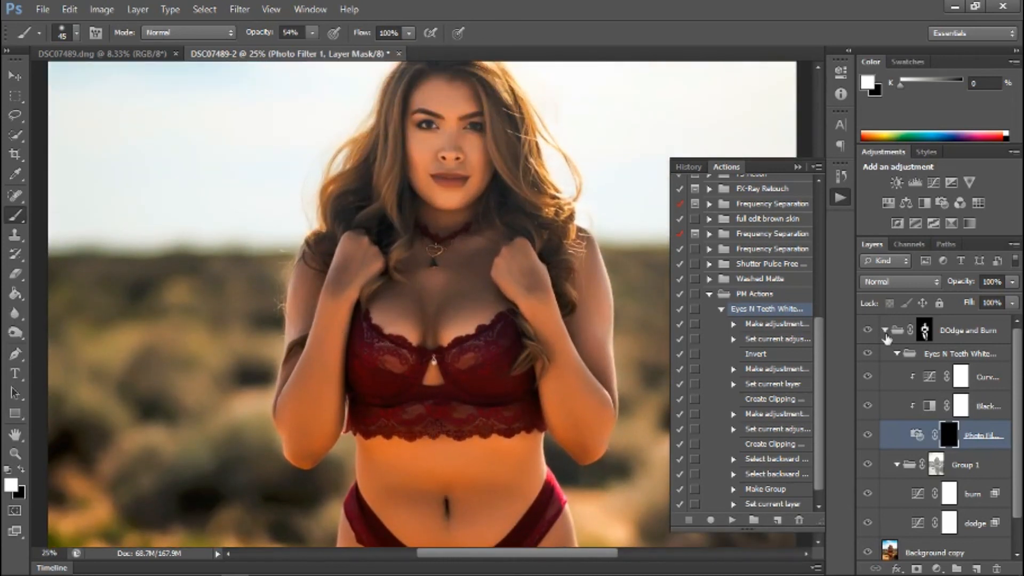
pyautogui.click(885, 331)
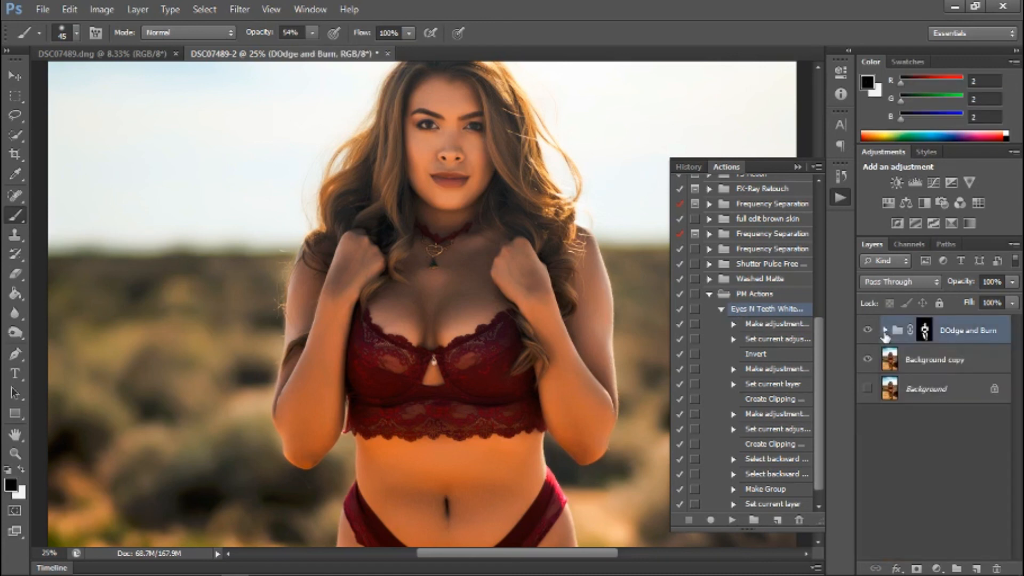
pyautogui.click(990, 358)
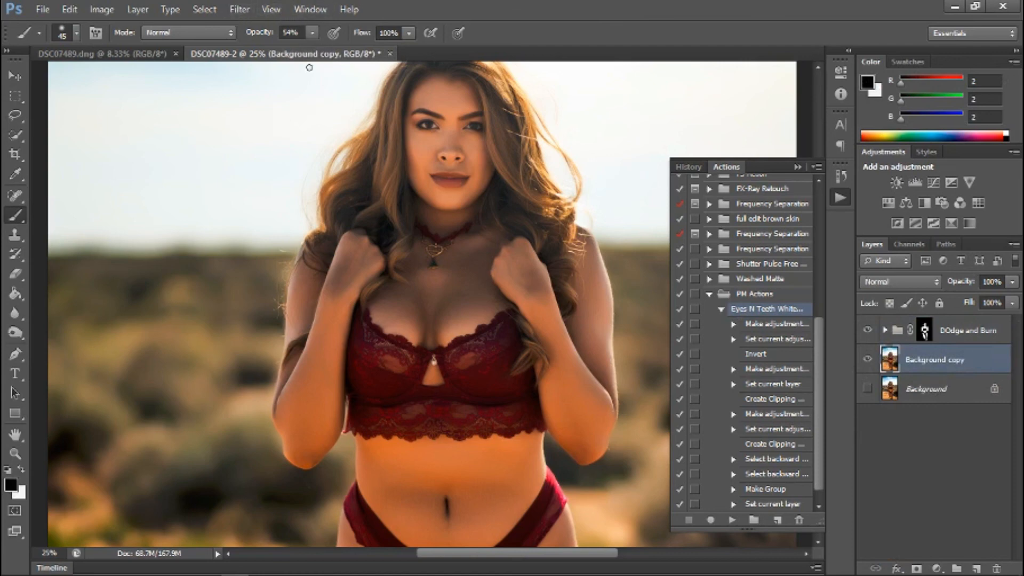
# Sharpen the Background copy layer with Unsharp Mask at 69% amount and 6.0 pixels radius, previewing the effect on the eye.
pyautogui.click(270, 12)
pyautogui.moveTo(240, 9)
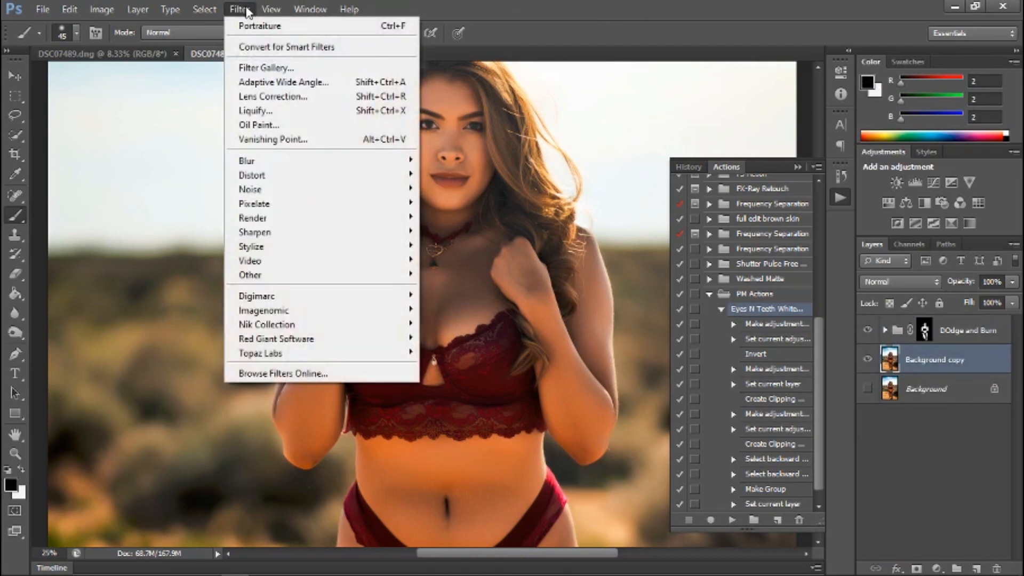
pyautogui.moveTo(293, 233)
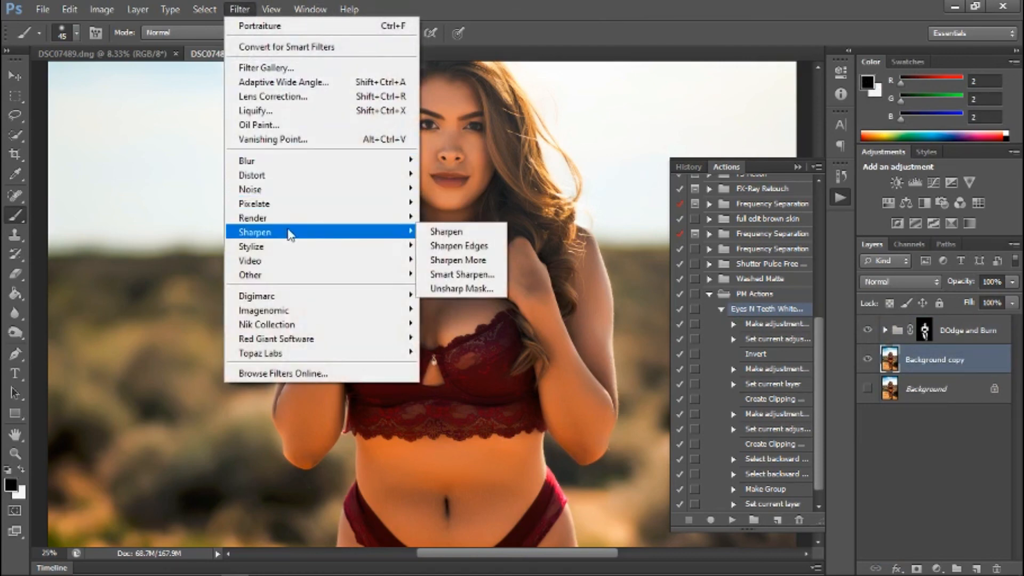
pyautogui.click(457, 288)
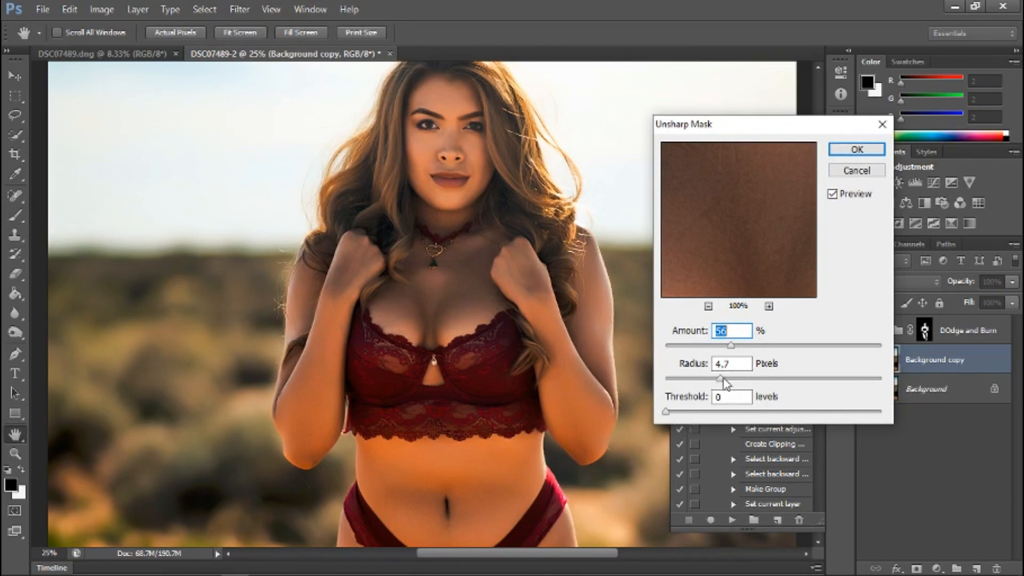
pyautogui.click(427, 125)
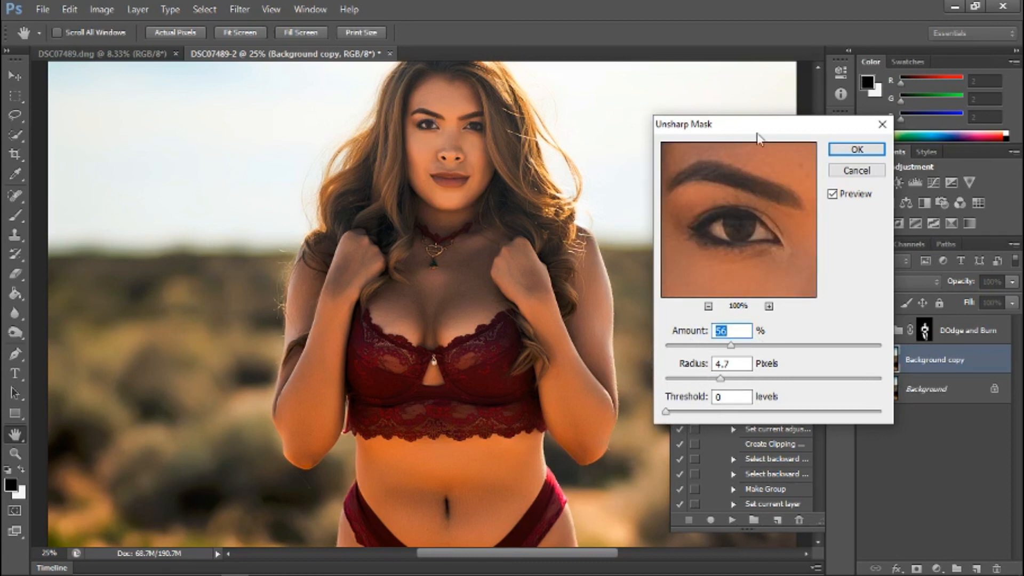
pyautogui.moveTo(756, 126); pyautogui.dragTo(714, 126)
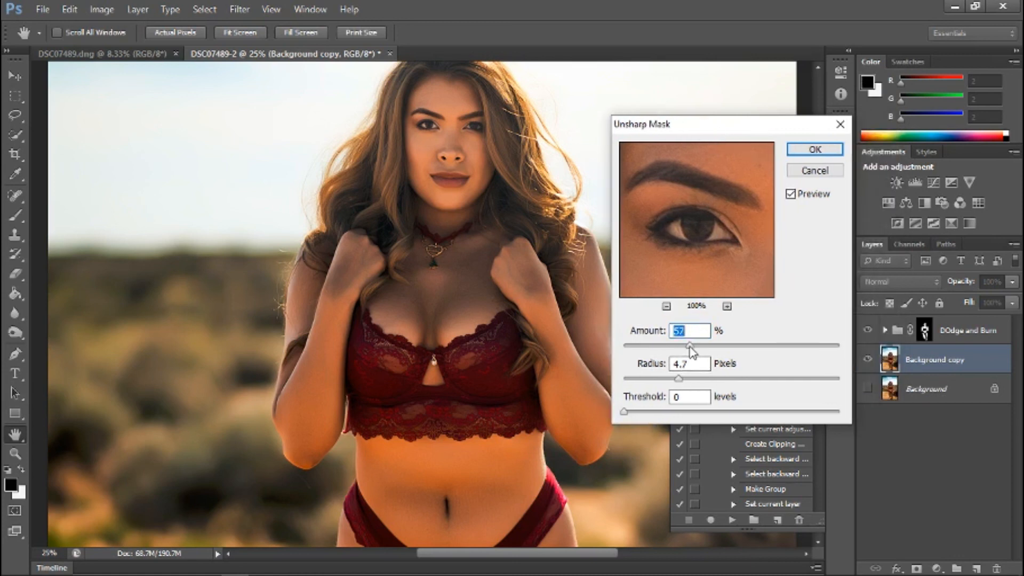
pyautogui.moveTo(691, 346); pyautogui.dragTo(698, 347)
pyautogui.moveTo(683, 376)
pyautogui.mouseDown()
pyautogui.moveTo(647, 379)
pyautogui.moveTo(831, 378)
pyautogui.moveTo(683, 377)
pyautogui.mouseUp()
pyautogui.moveTo(684, 378); pyautogui.dragTo(688, 380)
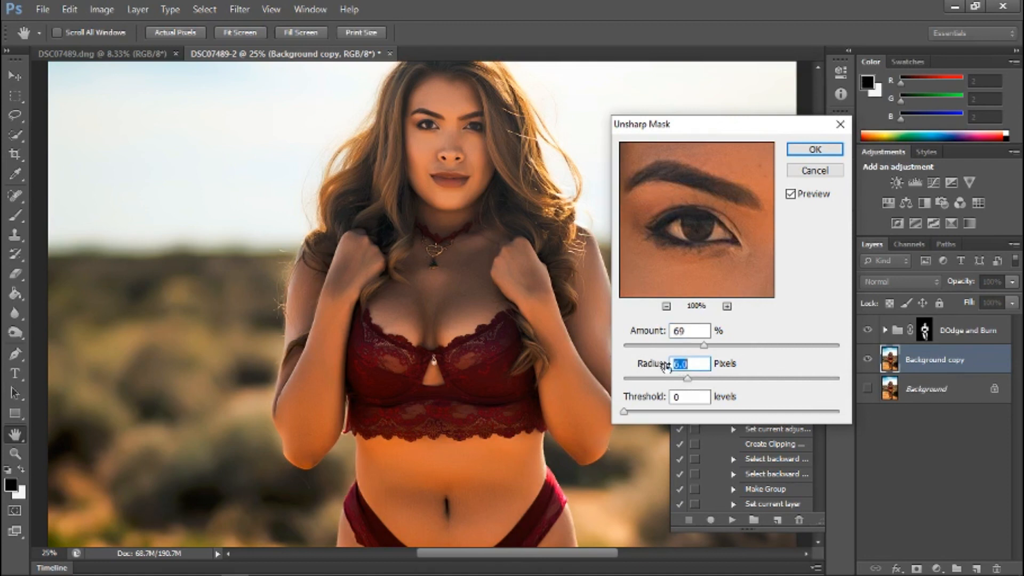
pyautogui.click(815, 150)
pyautogui.press('b')
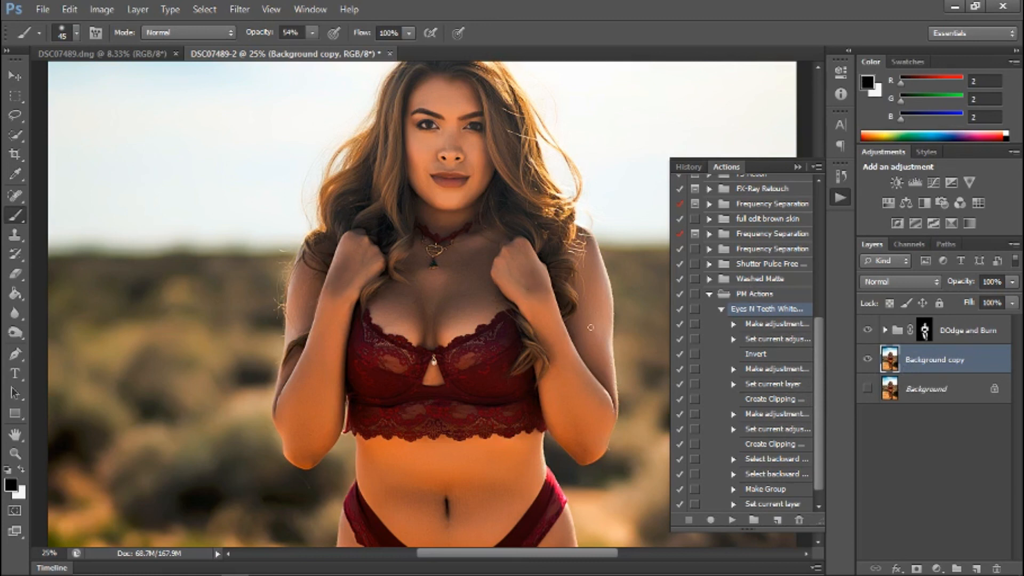
# Add a Brightness/Contrast adjustment layer with an inverted black mask above Background copy and set its Brightness to 41.
pyautogui.click(937, 568)
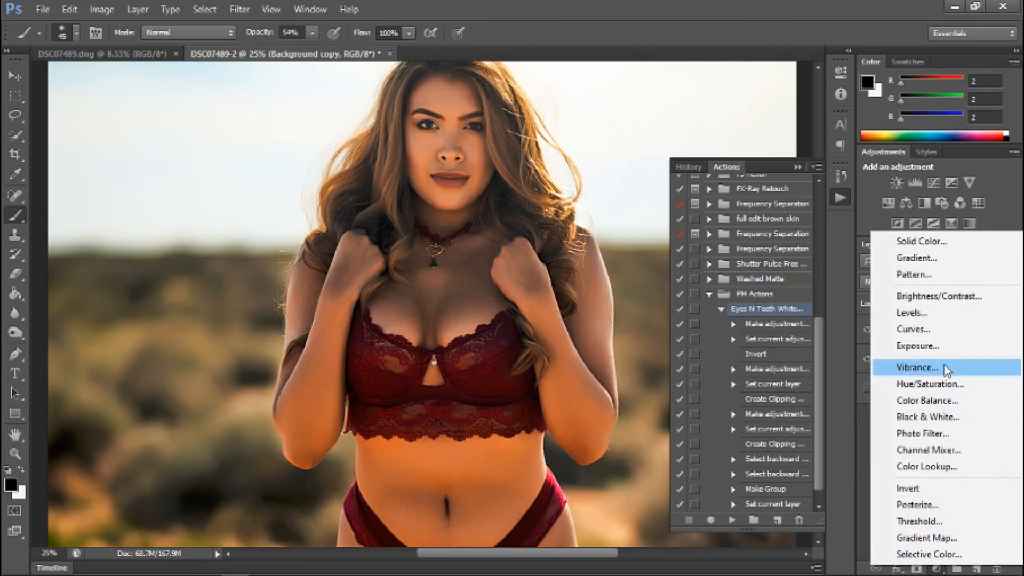
pyautogui.click(950, 302)
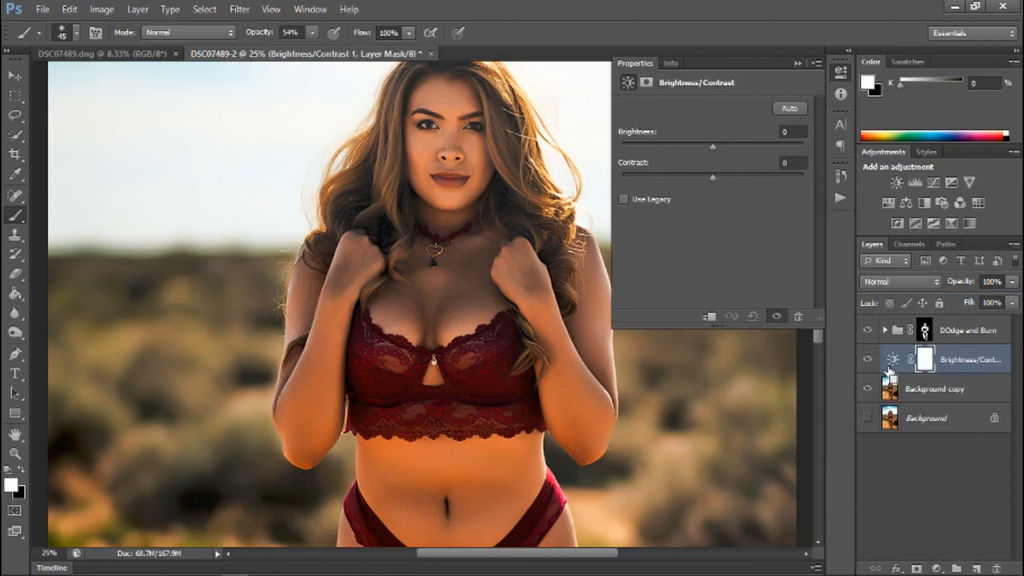
pyautogui.hotkey('ctrl', 'i')
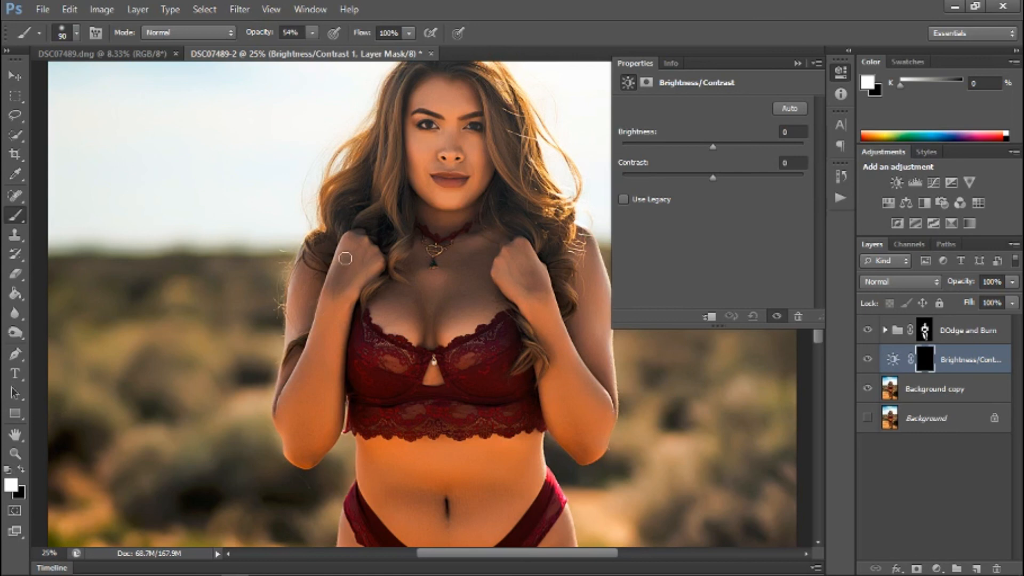
pyautogui.moveTo(520, 295); pyautogui.dragTo(529, 277)
pyautogui.moveTo(715, 146); pyautogui.dragTo(728, 146)
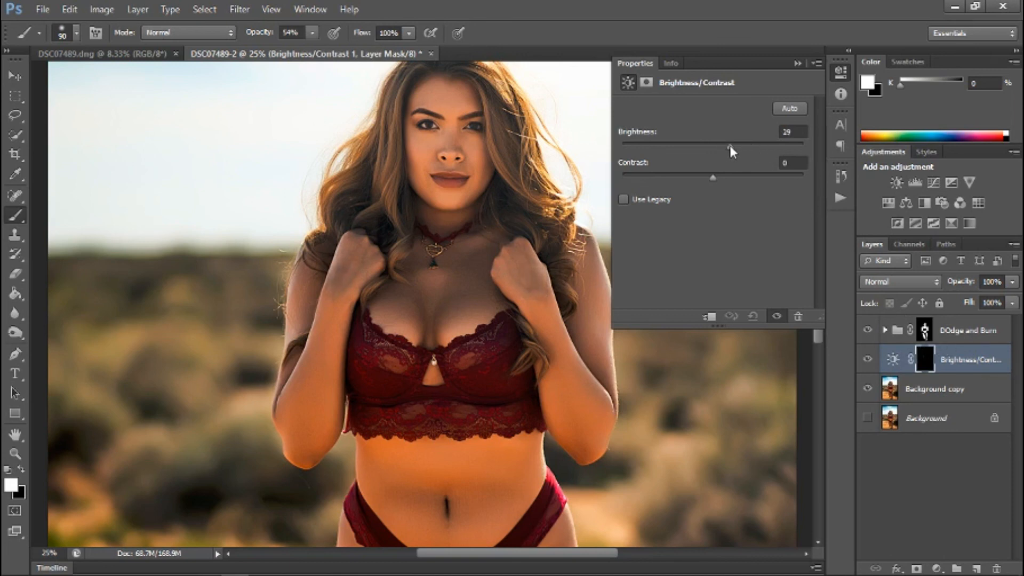
pyautogui.moveTo(732, 147); pyautogui.dragTo(740, 147)
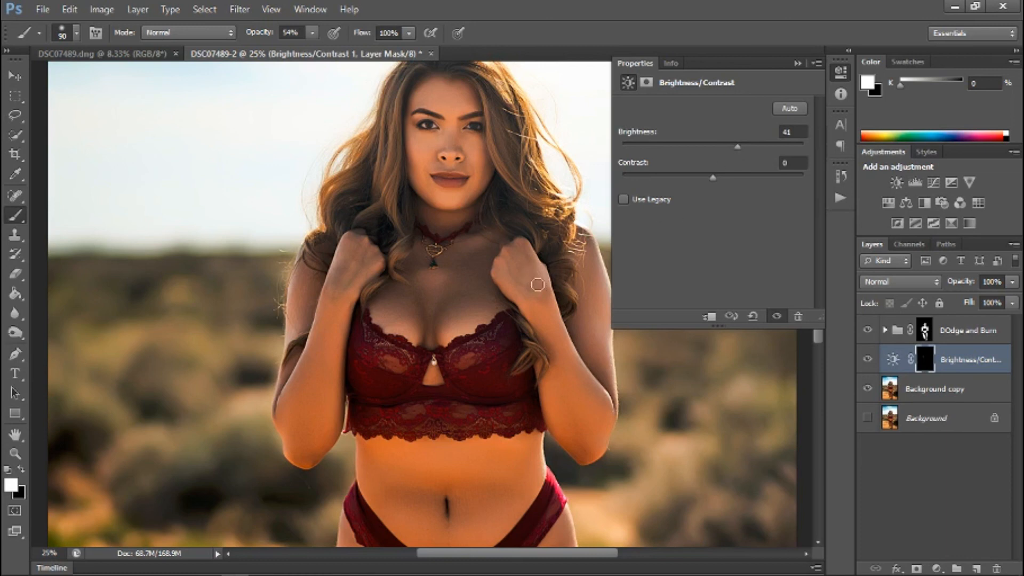
# Try brightening the hand by painting white on the Brightness/Contrast mask with the 90 px brush, and undo the stroke.
pyautogui.moveTo(527, 273)
pyautogui.mouseDown()
pyautogui.moveTo(515, 262)
pyautogui.moveTo(530, 283)
pyautogui.moveTo(519, 257)
pyautogui.moveTo(516, 272)
pyautogui.moveTo(541, 289)
pyautogui.mouseUp()
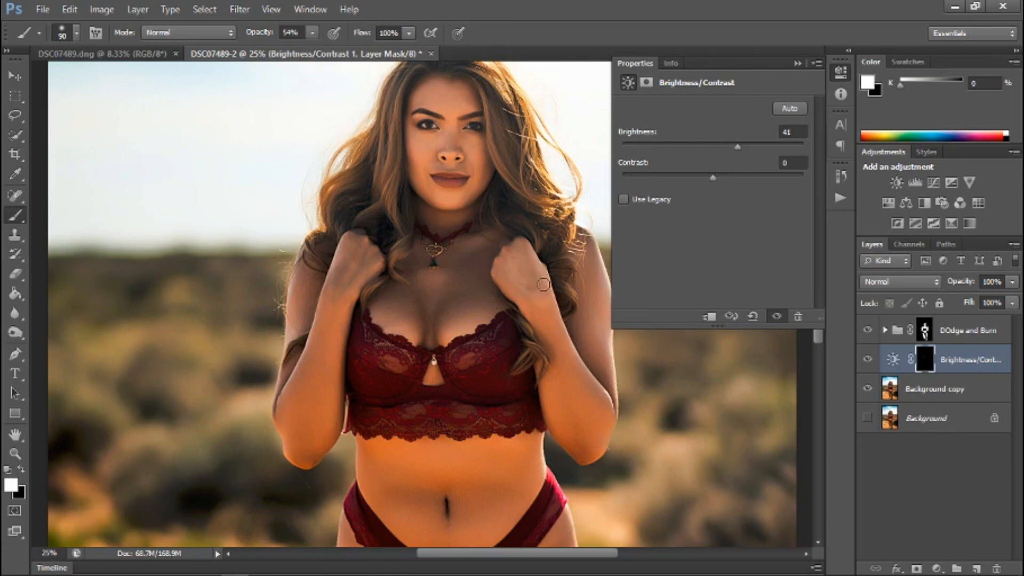
pyautogui.click(138, 9)
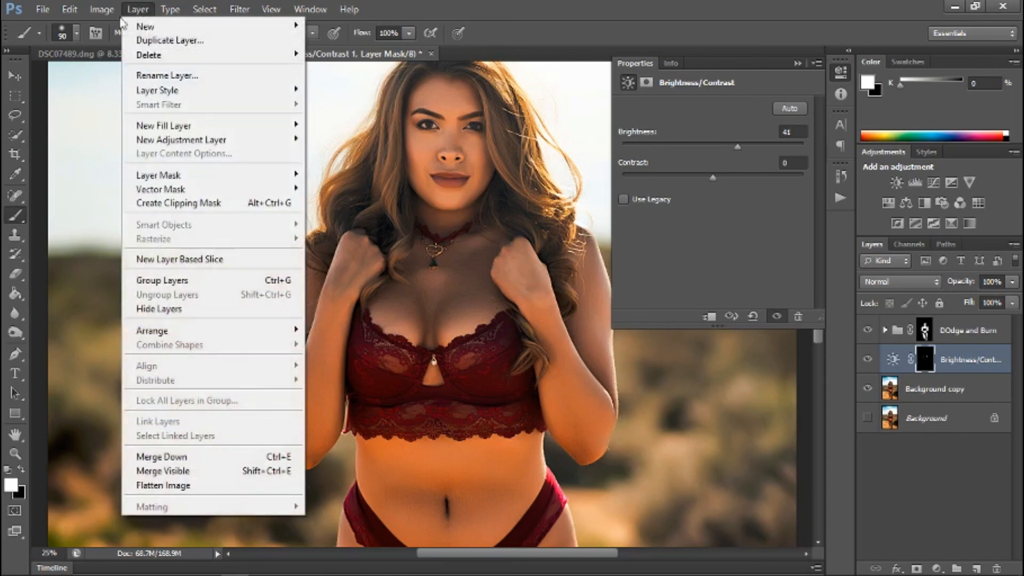
pyautogui.moveTo(101, 9)
pyautogui.click(83, 56)
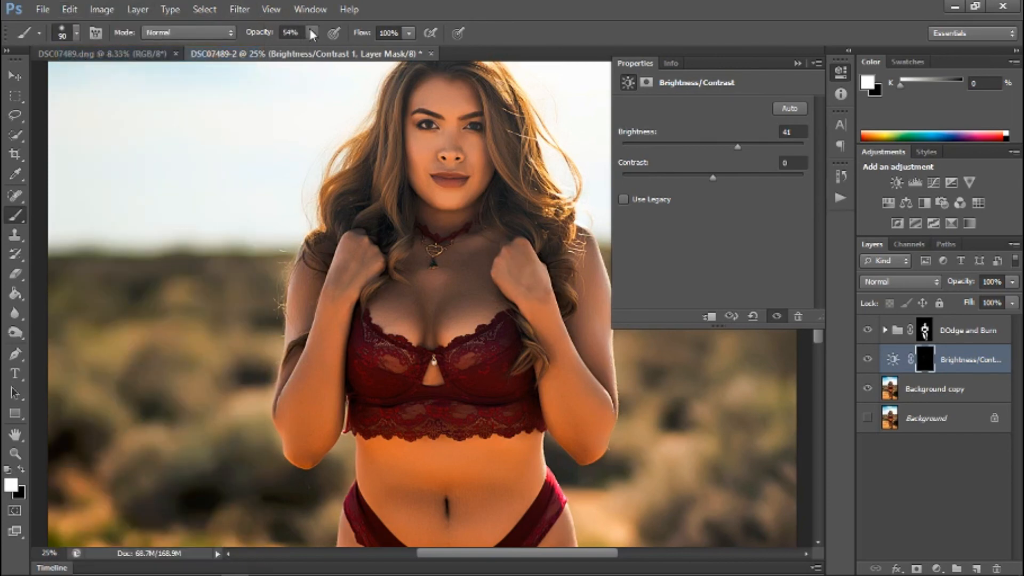
# Reduce the brush flow to 62% for softer painting on the Brightness/Contrast mask.
pyautogui.click(410, 34)
pyautogui.click(381, 50)
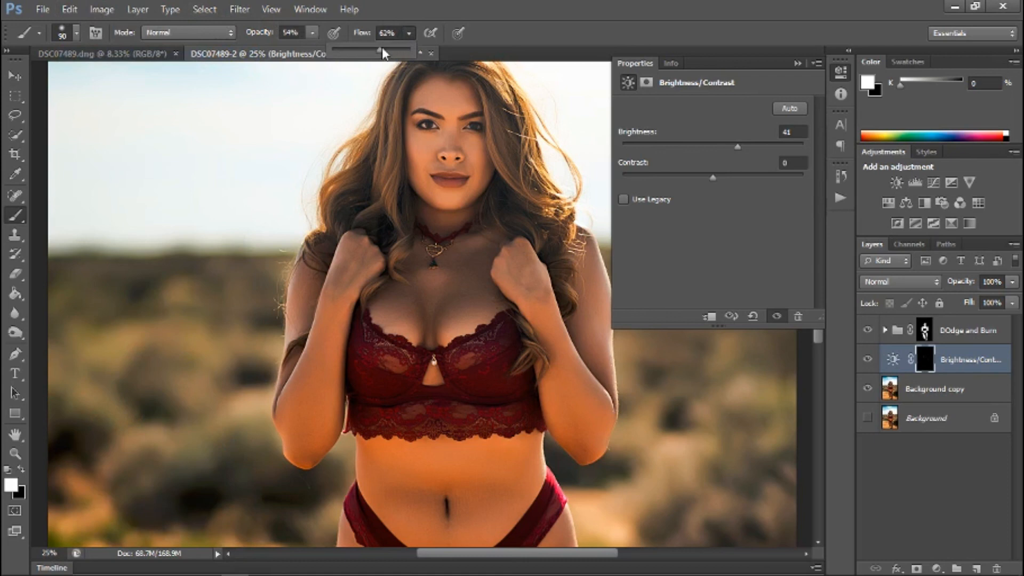
# Try painting the Brightness/Contrast mask white over both hands at the reduced flow, and undo the strokes.
pyautogui.click(339, 270)
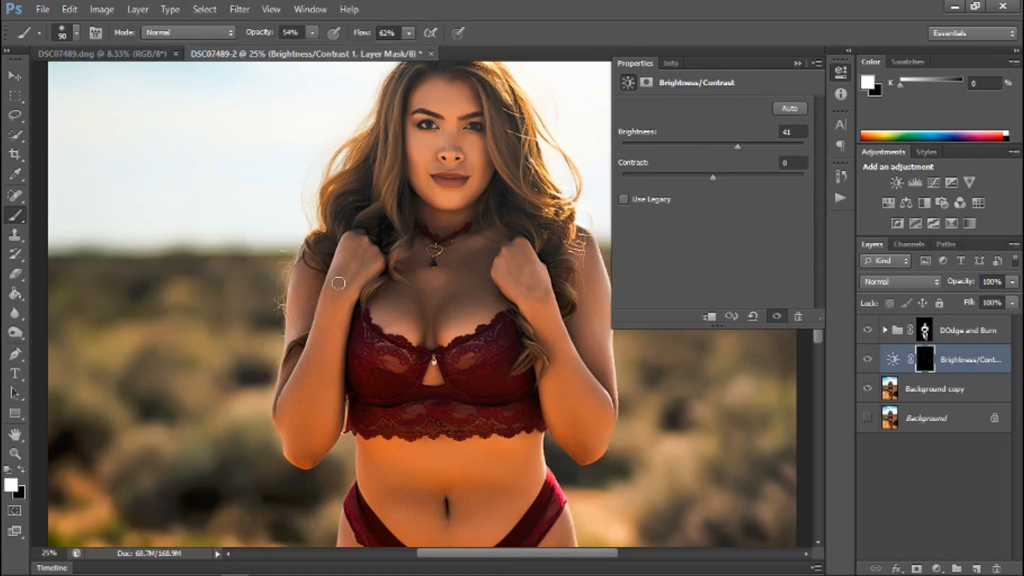
pyautogui.moveTo(543, 283)
pyautogui.mouseDown()
pyautogui.moveTo(542, 299)
pyautogui.moveTo(522, 247)
pyautogui.moveTo(513, 269)
pyautogui.mouseUp()
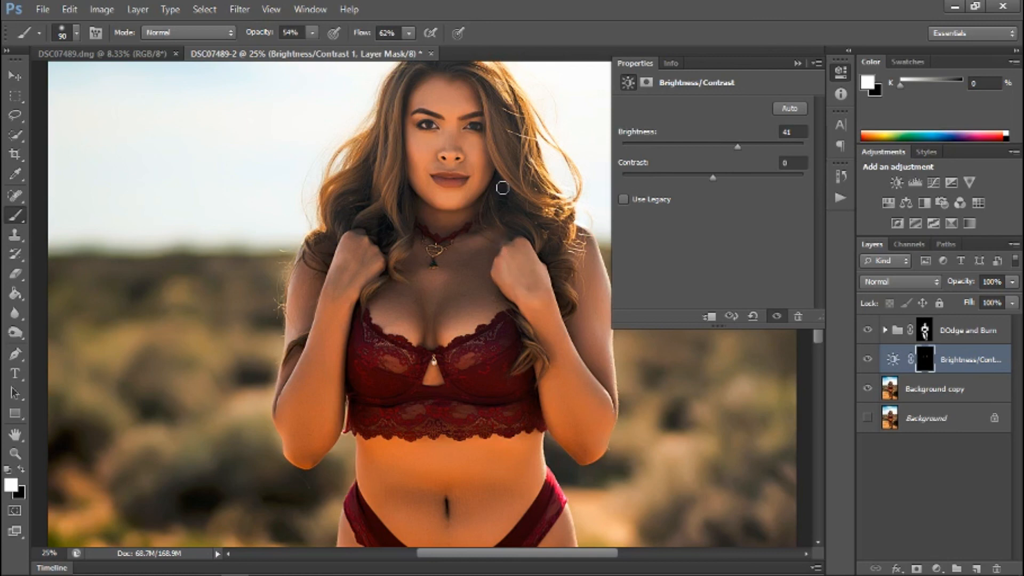
pyautogui.click(103, 8)
pyautogui.moveTo(80, 11)
pyautogui.click(91, 54)
pyautogui.click(70, 9)
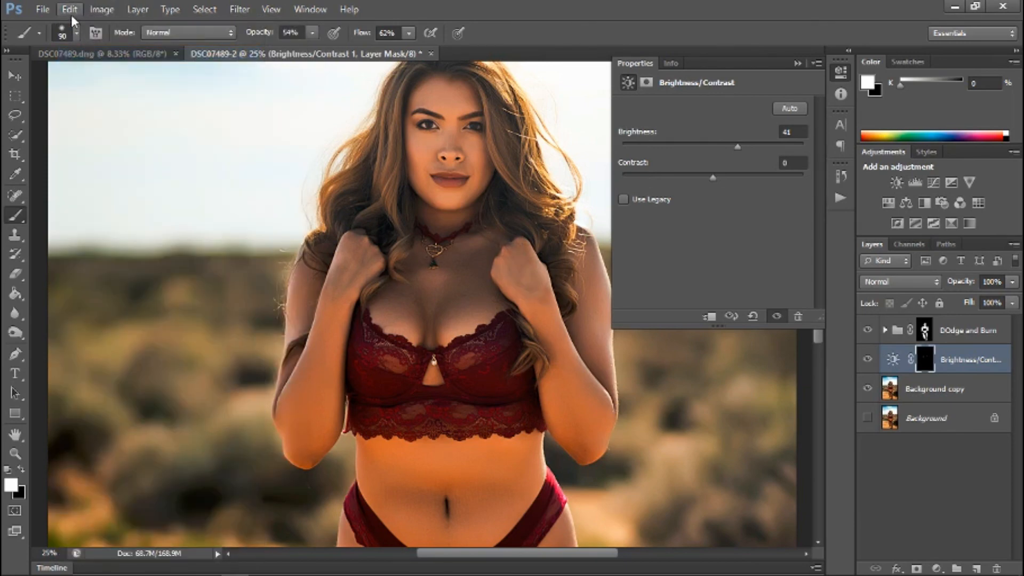
pyautogui.click(85, 55)
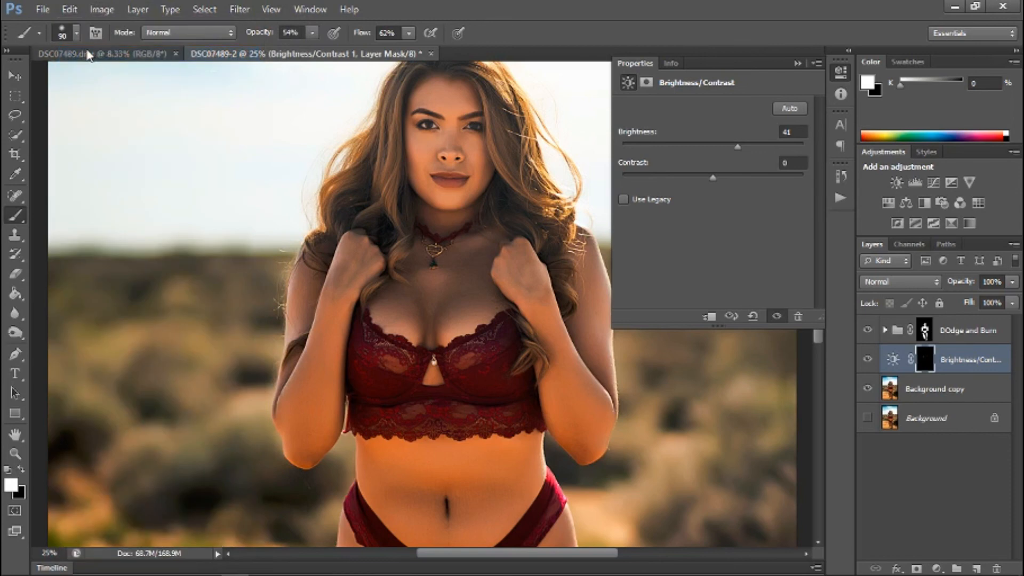
pyautogui.click(70, 9)
pyautogui.click(94, 57)
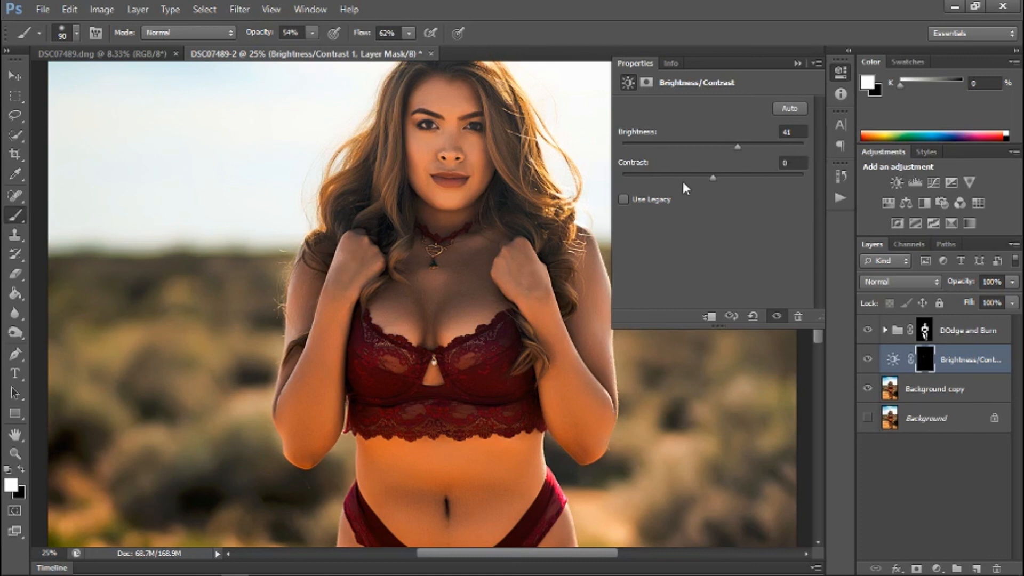
# Set the Brightness/Contrast adjustment to Contrast 17 and Brightness 45.
pyautogui.moveTo(713, 176); pyautogui.dragTo(727, 176)
pyautogui.moveTo(754, 183); pyautogui.dragTo(715, 185)
pyautogui.moveTo(735, 145)
pyautogui.mouseDown()
pyautogui.moveTo(747, 145)
pyautogui.moveTo(677, 154)
pyautogui.moveTo(741, 151)
pyautogui.mouseUp()
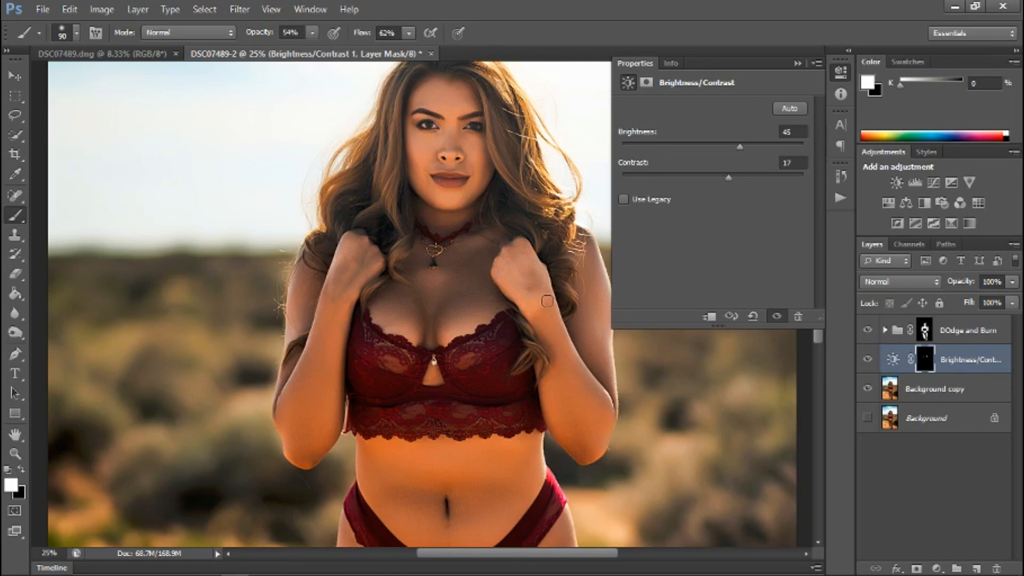
# Step back through the last two brush strokes on the Brightness/Contrast mask.
pyautogui.click(105, 13)
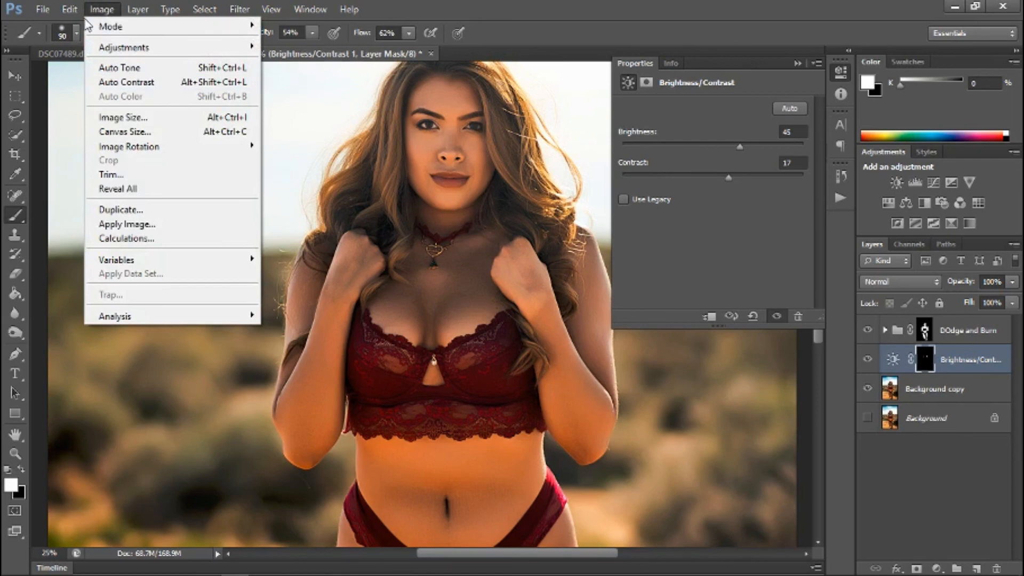
pyautogui.moveTo(72, 10)
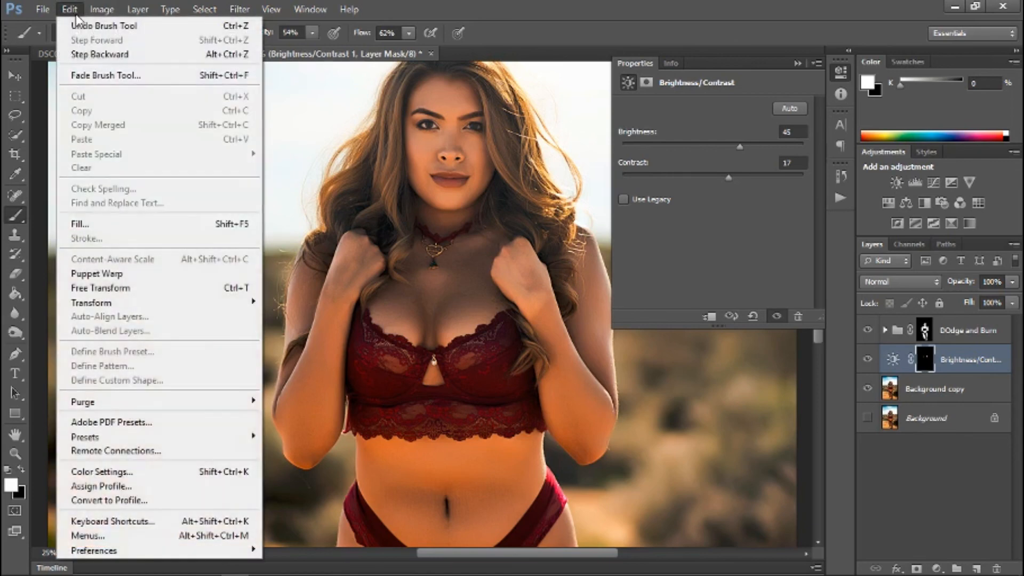
pyautogui.click(87, 55)
pyautogui.click(72, 9)
pyautogui.click(94, 55)
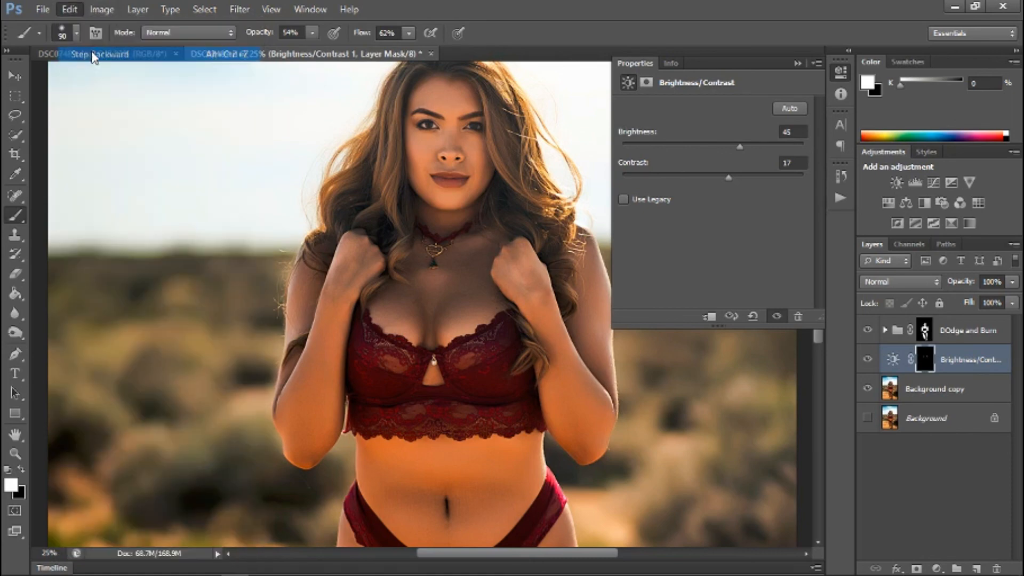
# Hide and show the Brightness/Contrast layer to compare the hands and arms with and without the brightening.
pyautogui.click(869, 360)
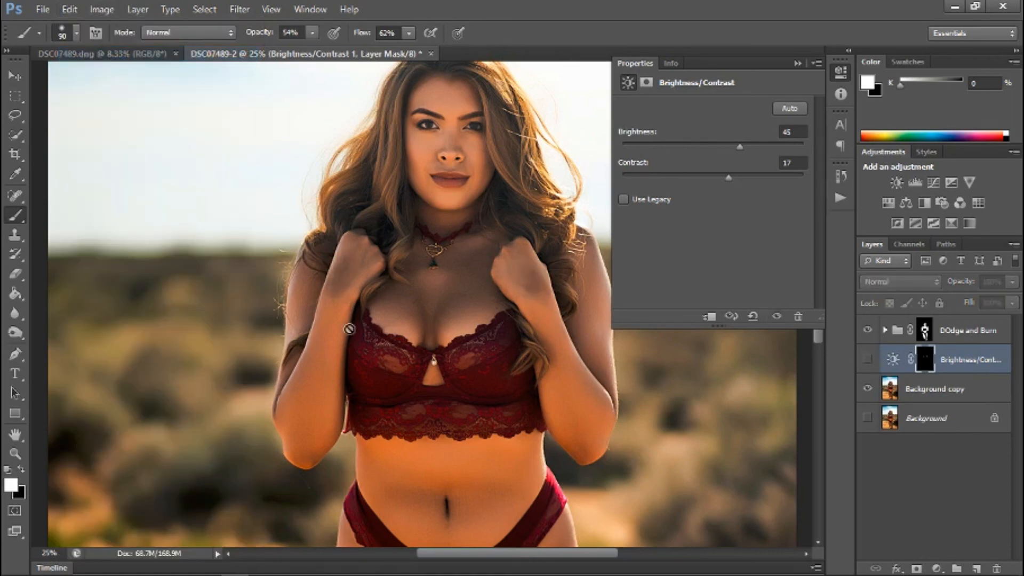
pyautogui.click(798, 63)
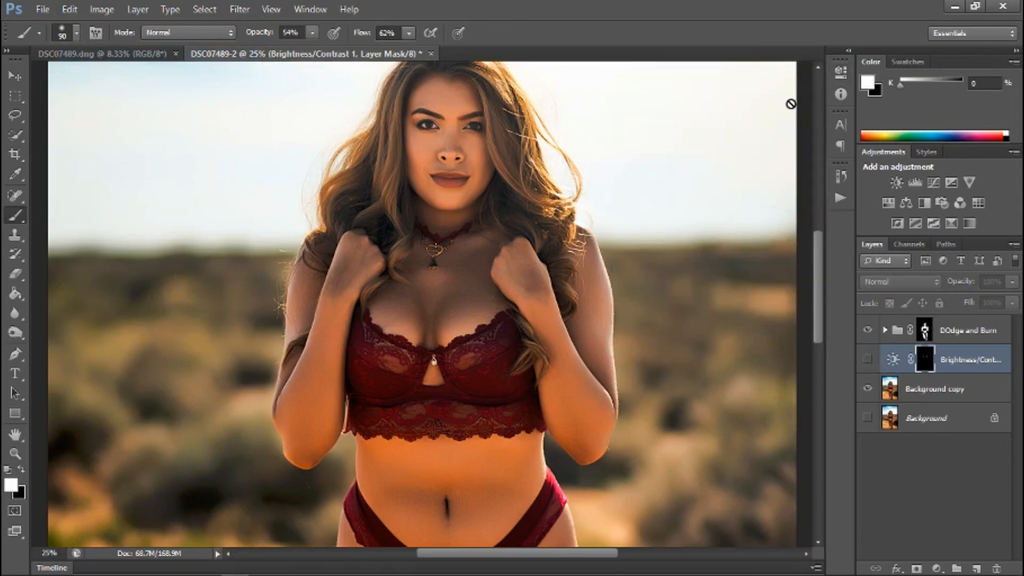
pyautogui.moveTo(818, 274)
pyautogui.mouseDown()
pyautogui.moveTo(811, 181)
pyautogui.moveTo(815, 283)
pyautogui.mouseUp()
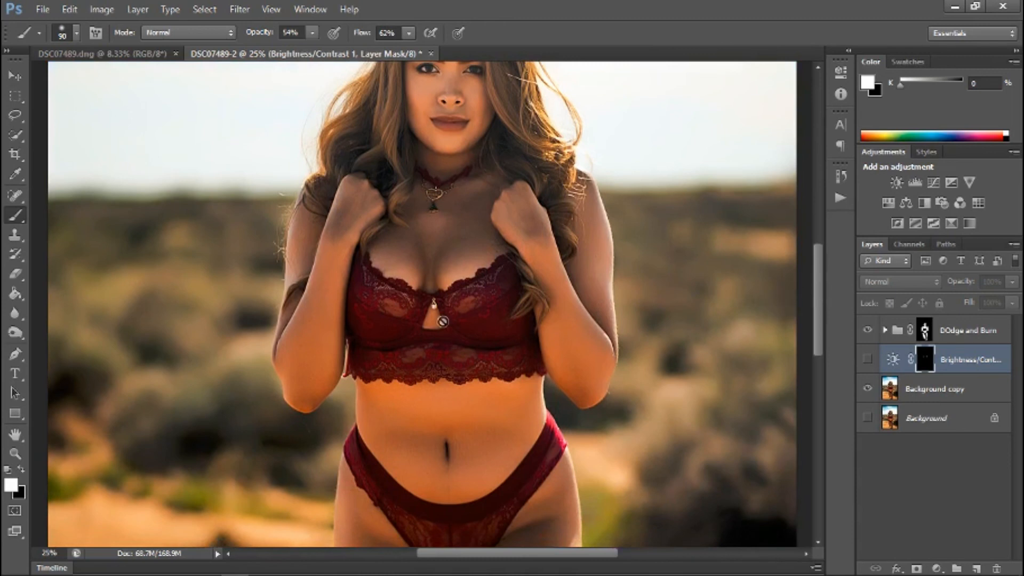
pyautogui.click(868, 361)
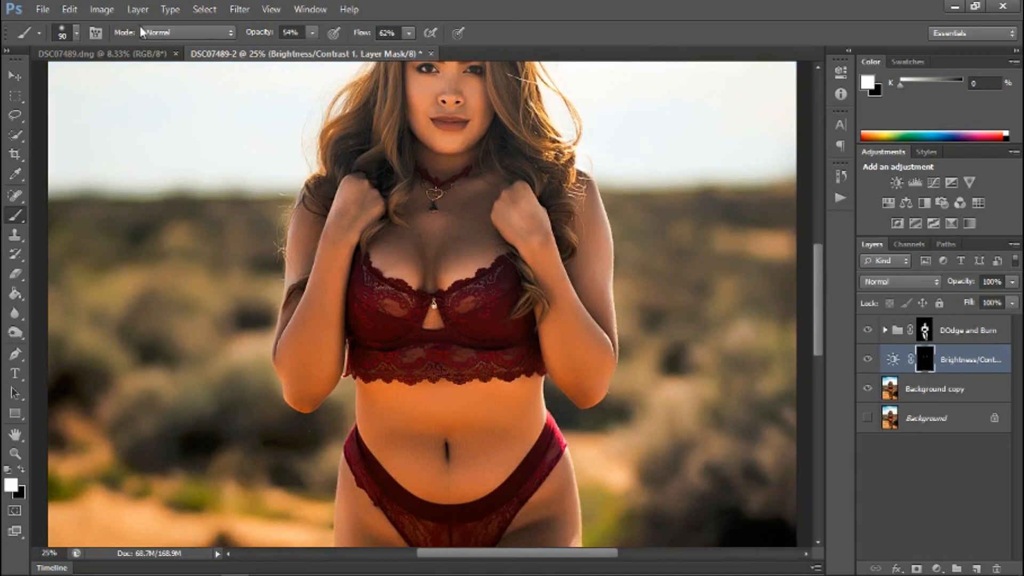
# Step back repeatedly through the earlier edits to the Brightness/Contrast layer and its mask.
pyautogui.click(108, 10)
pyautogui.moveTo(72, 12)
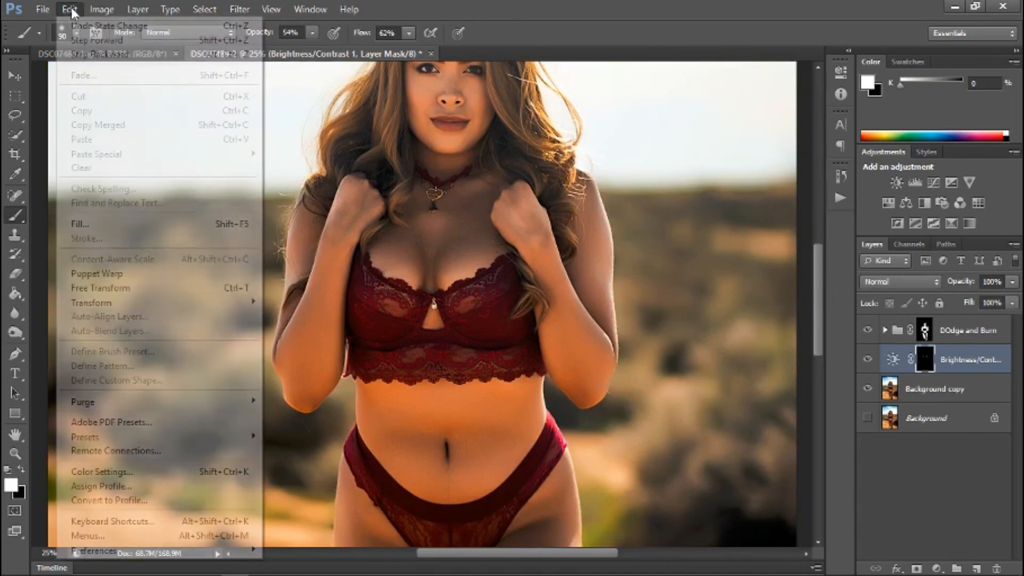
pyautogui.click(80, 55)
pyautogui.click(72, 10)
pyautogui.click(85, 55)
pyautogui.click(70, 10)
pyautogui.click(82, 54)
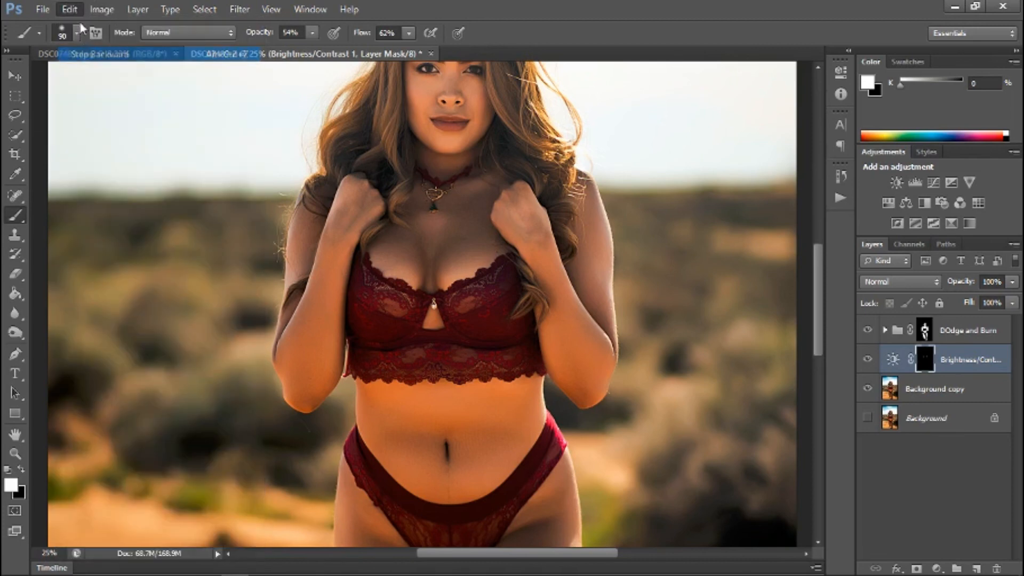
pyautogui.click(71, 9)
pyautogui.click(84, 55)
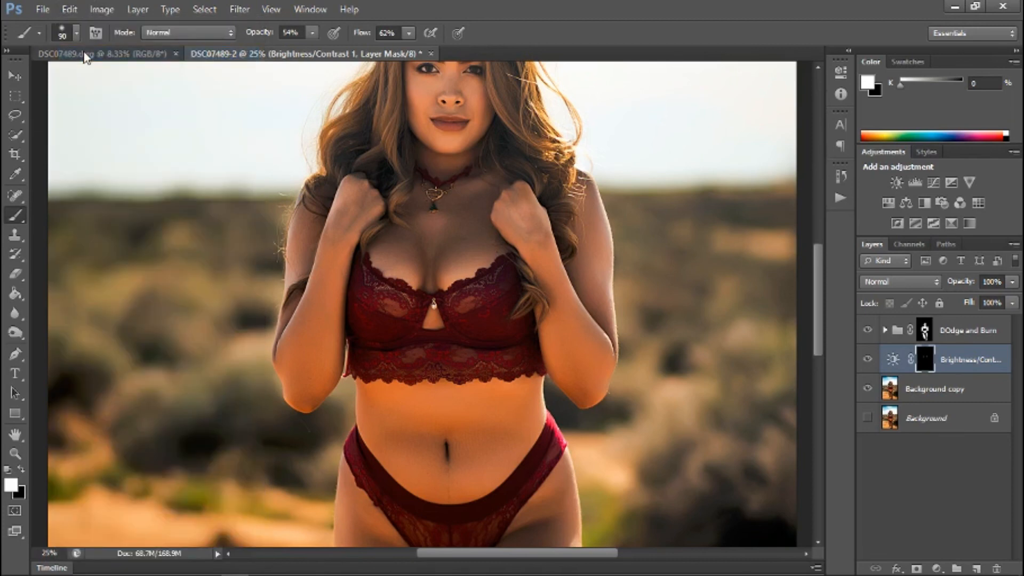
pyautogui.click(70, 10)
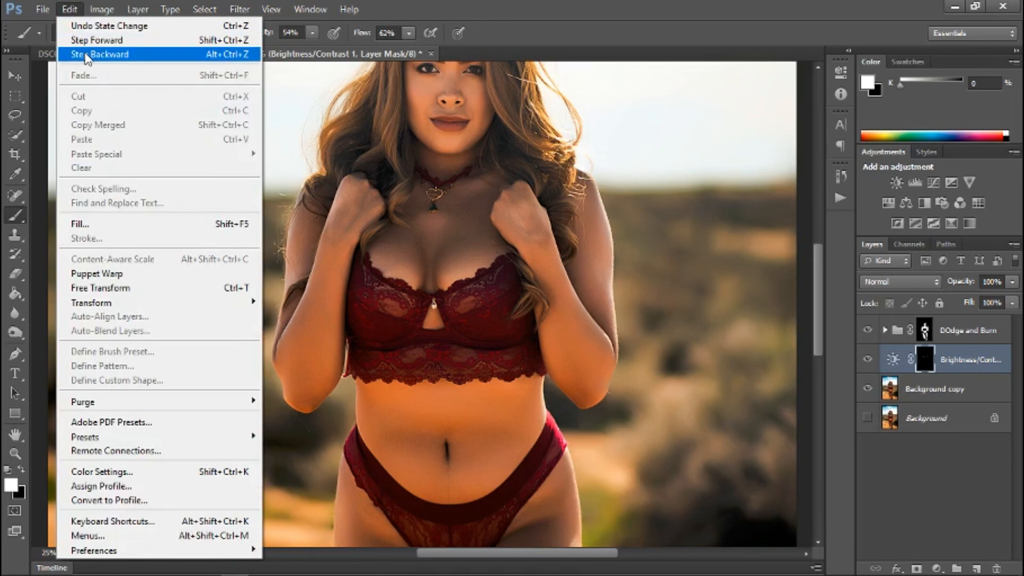
pyautogui.click(87, 56)
pyautogui.click(78, 11)
pyautogui.click(89, 54)
pyautogui.click(78, 11)
pyautogui.click(86, 54)
pyautogui.click(71, 14)
pyautogui.click(84, 54)
pyautogui.click(71, 11)
pyautogui.click(84, 54)
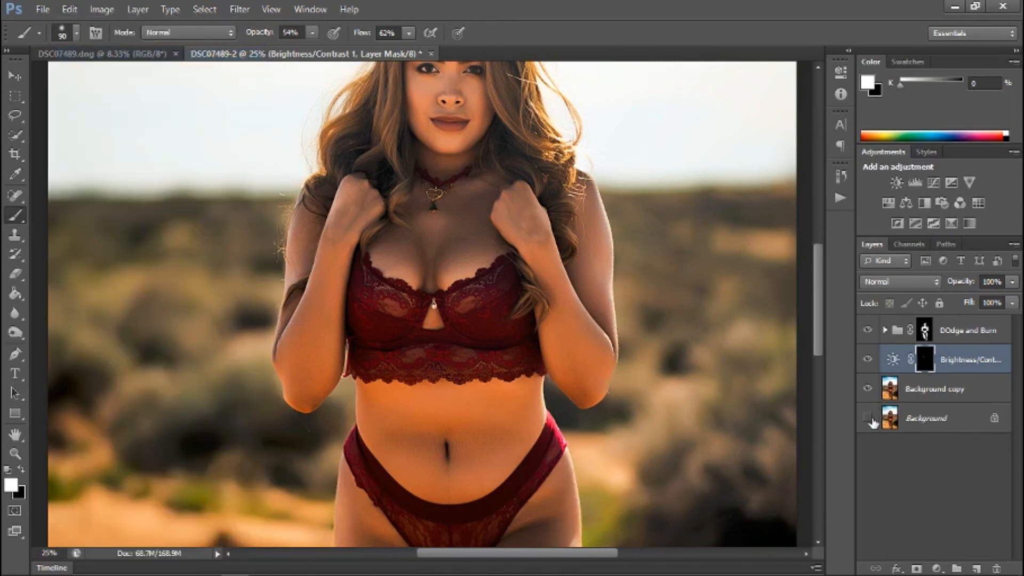
# Lower the Brightness/Contrast layer's opacity to 31%.
pyautogui.click(1009, 362)
pyautogui.click(1014, 283)
pyautogui.moveTo(1014, 302); pyautogui.dragTo(1005, 302)
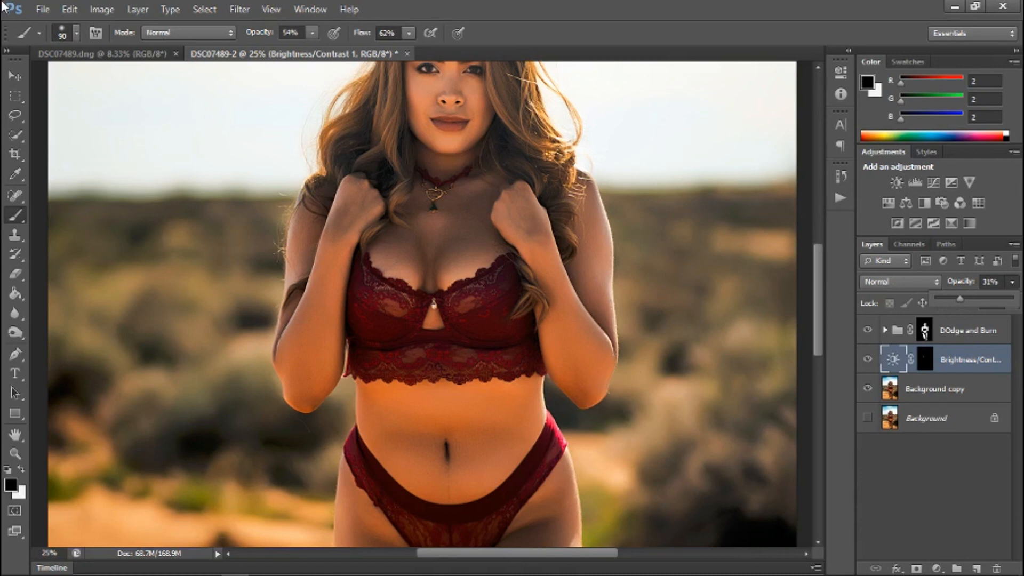
# Add a second Brightness/Contrast adjustment layer above the first, invert its mask to black and set Brightness to 41.
pyautogui.hotkey('ctrl', '-')
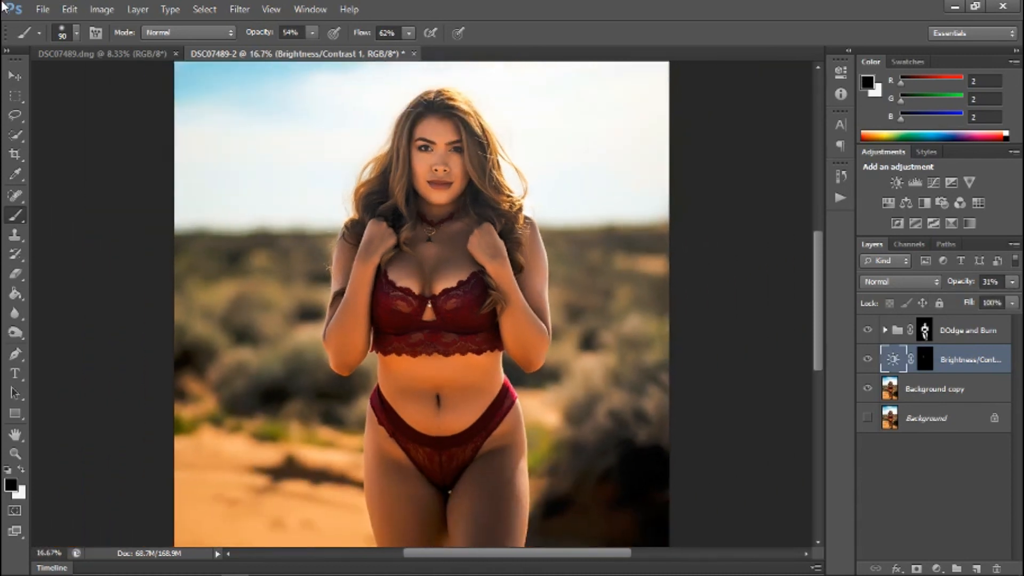
pyautogui.hotkey('ctrl', '-')
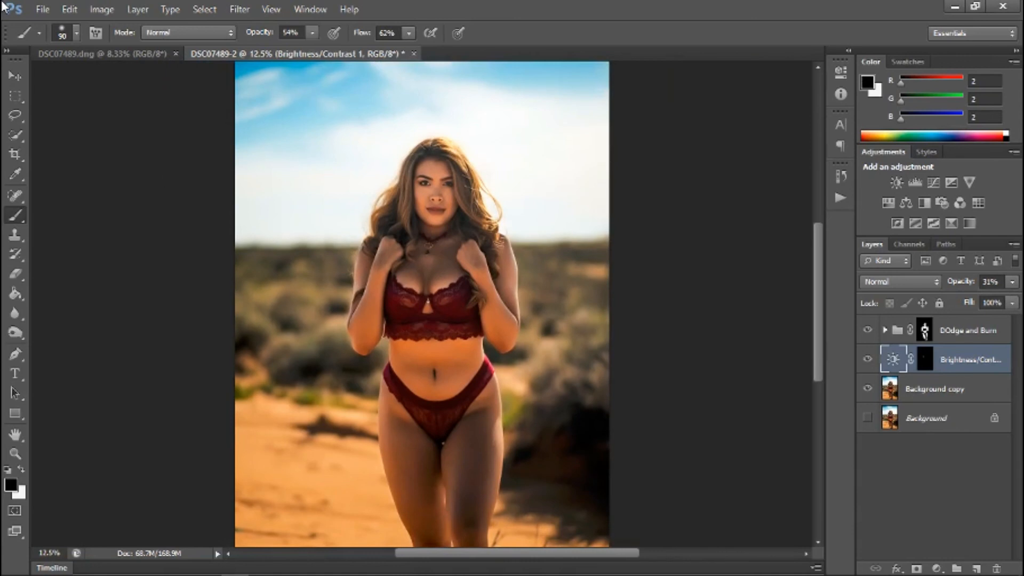
pyautogui.hotkey('ctrl', '-')
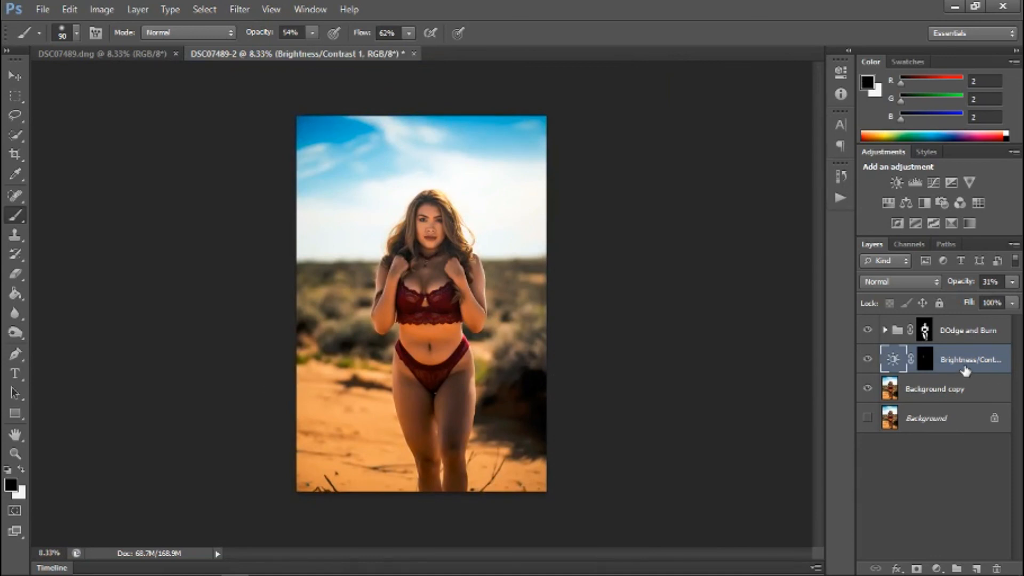
pyautogui.click(938, 568)
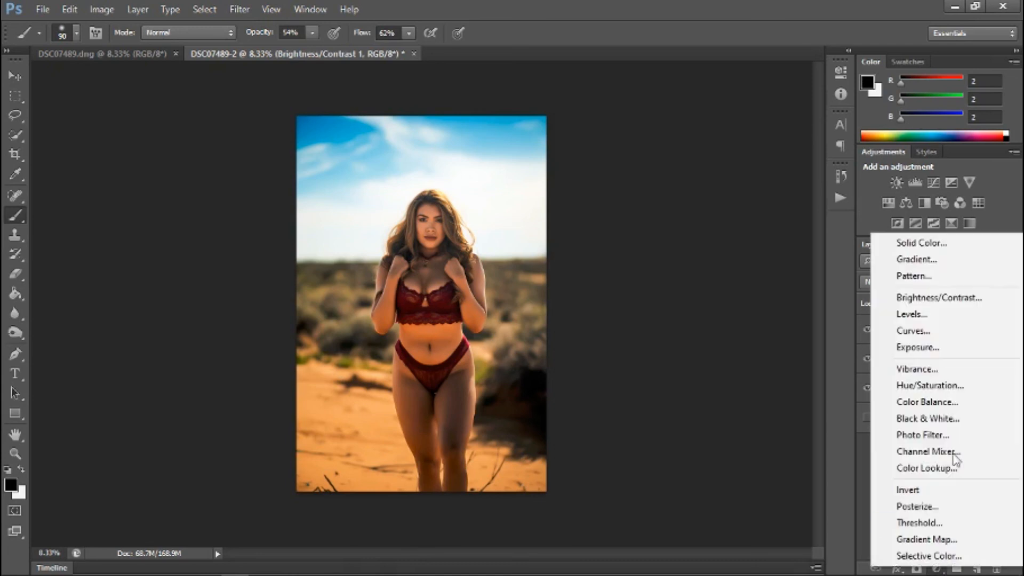
pyautogui.click(929, 299)
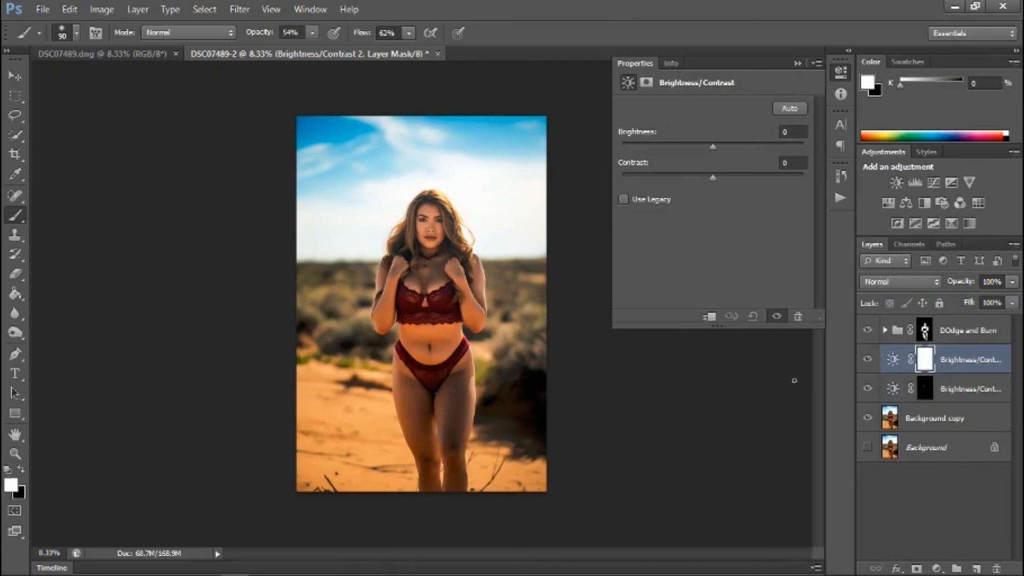
pyautogui.hotkey('ctrl', 'i')
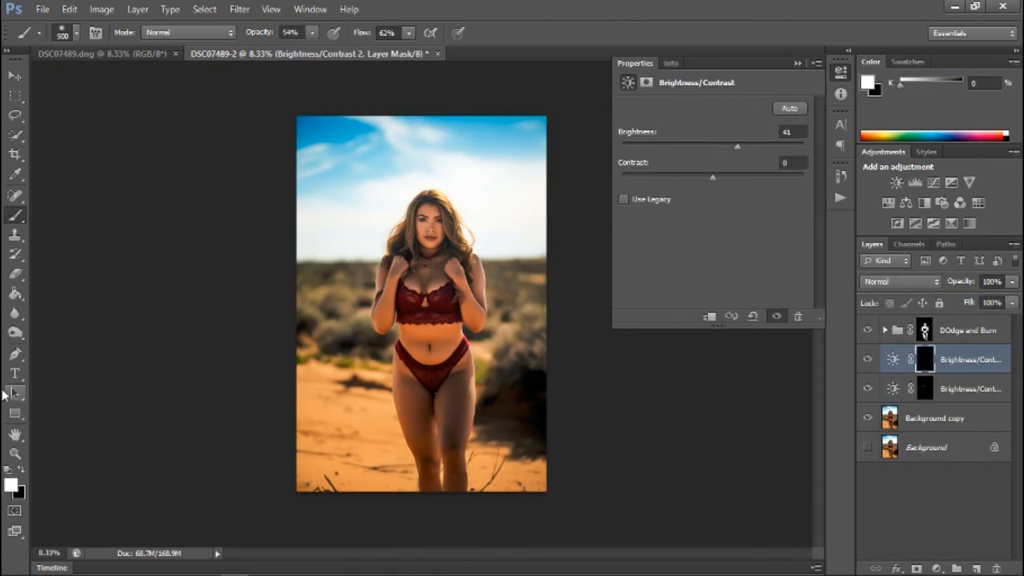
# Paint the new mask white over both legs with a size 500 brush and set Brightness to 73.
pyautogui.moveTo(456, 398)
pyautogui.mouseDown()
pyautogui.moveTo(454, 440)
pyautogui.moveTo(454, 394)
pyautogui.moveTo(415, 392)
pyautogui.moveTo(424, 443)
pyautogui.mouseUp()
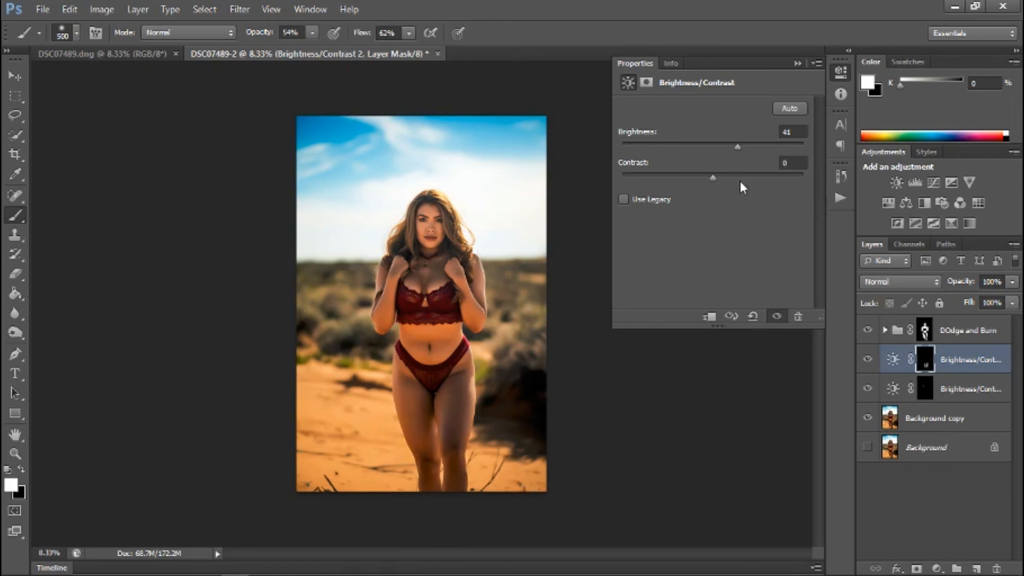
pyautogui.moveTo(736, 150); pyautogui.dragTo(764, 145)
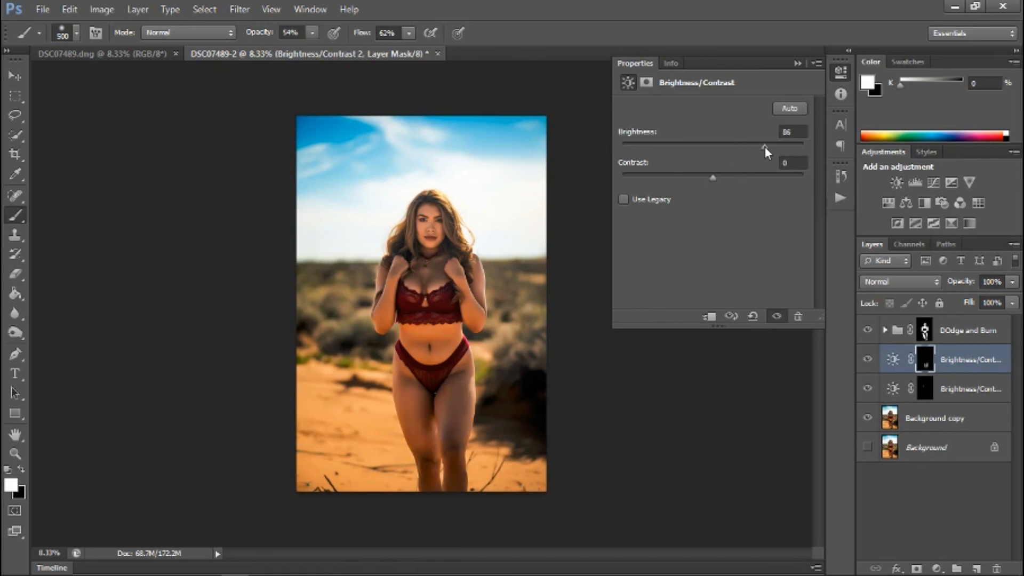
pyautogui.moveTo(756, 146)
pyautogui.mouseDown()
pyautogui.moveTo(735, 148)
pyautogui.moveTo(758, 148)
pyautogui.mouseUp()
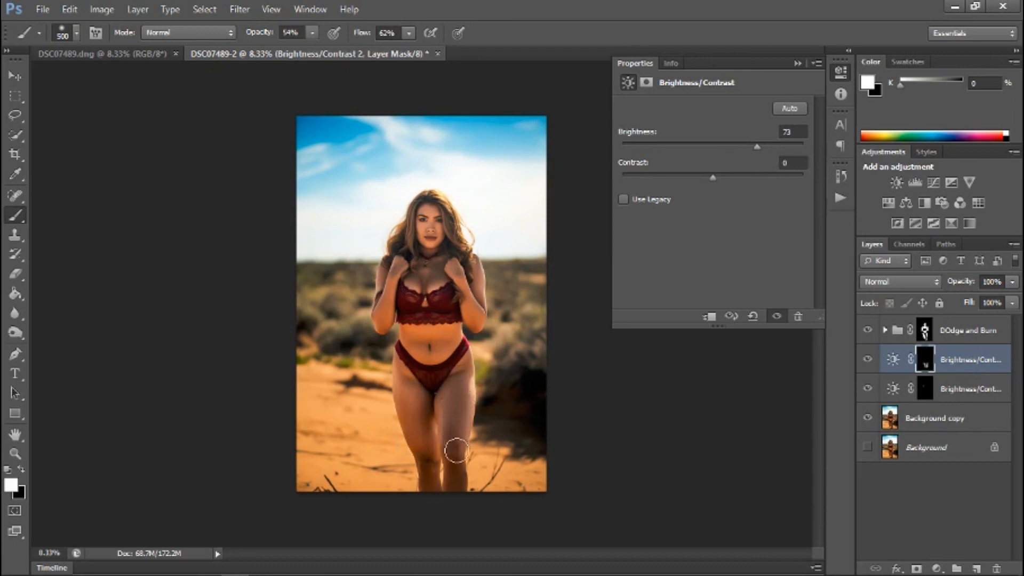
pyautogui.moveTo(453, 439)
pyautogui.mouseDown()
pyautogui.moveTo(430, 485)
pyautogui.moveTo(426, 455)
pyautogui.moveTo(434, 495)
pyautogui.mouseUp()
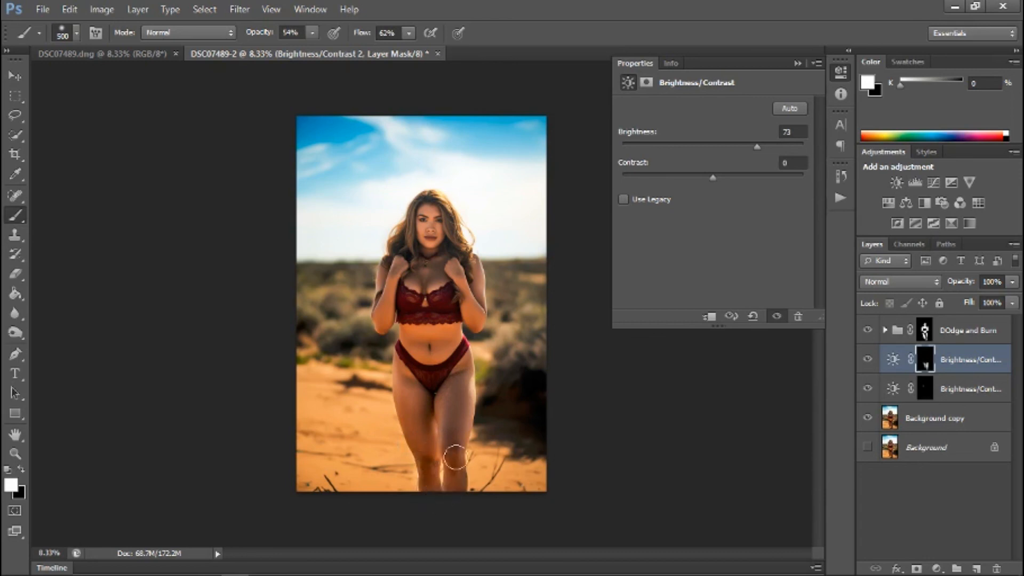
pyautogui.moveTo(458, 385); pyautogui.dragTo(460, 379)
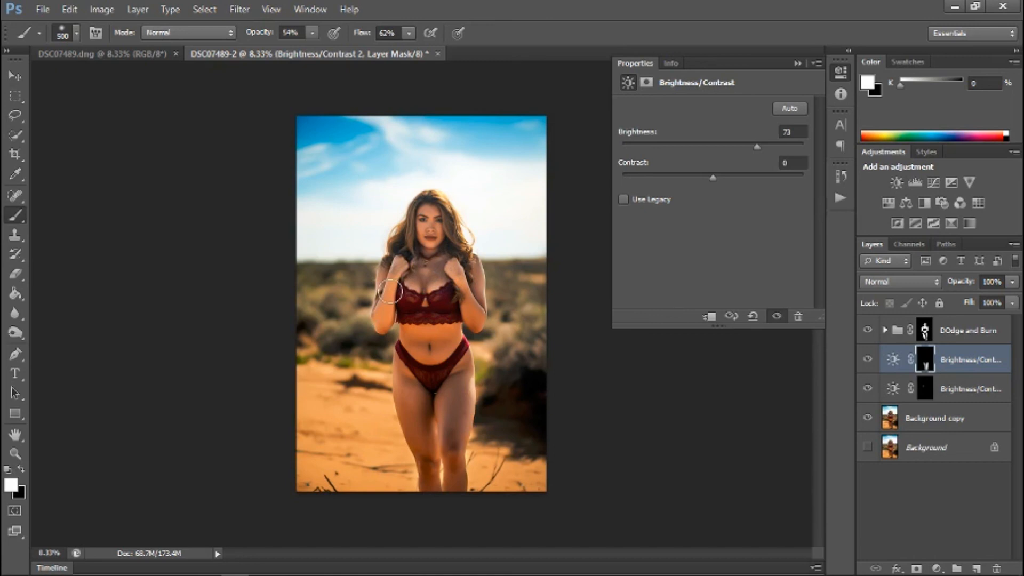
# Try painting the mask white over the arms and hands and setting Brightness to 61, and undo both changes.
pyautogui.moveTo(468, 278); pyautogui.dragTo(447, 259)
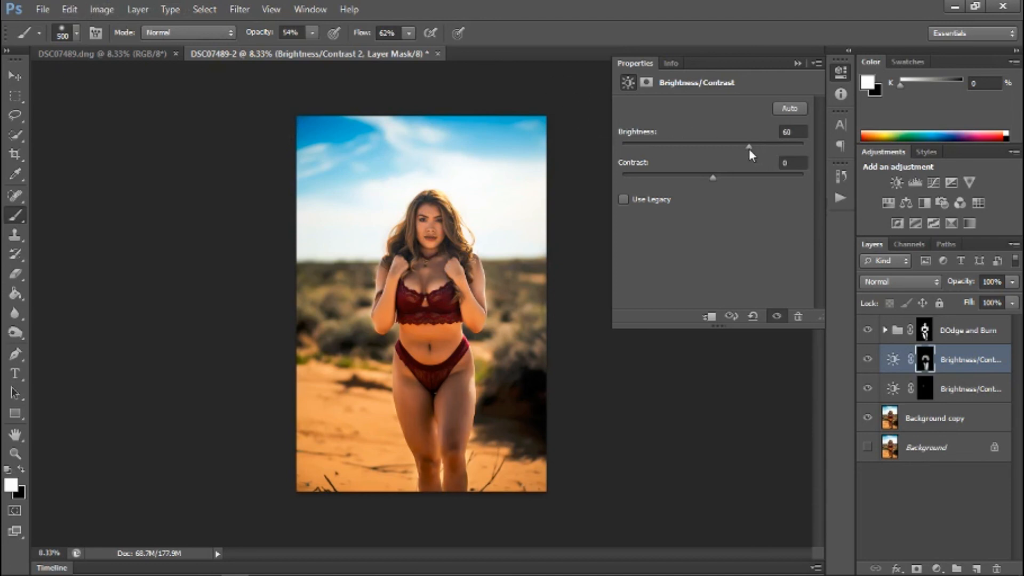
pyautogui.moveTo(748, 150)
pyautogui.mouseDown()
pyautogui.moveTo(734, 149)
pyautogui.moveTo(760, 144)
pyautogui.moveTo(749, 145)
pyautogui.mouseUp()
pyautogui.click(102, 9)
pyautogui.click(94, 55)
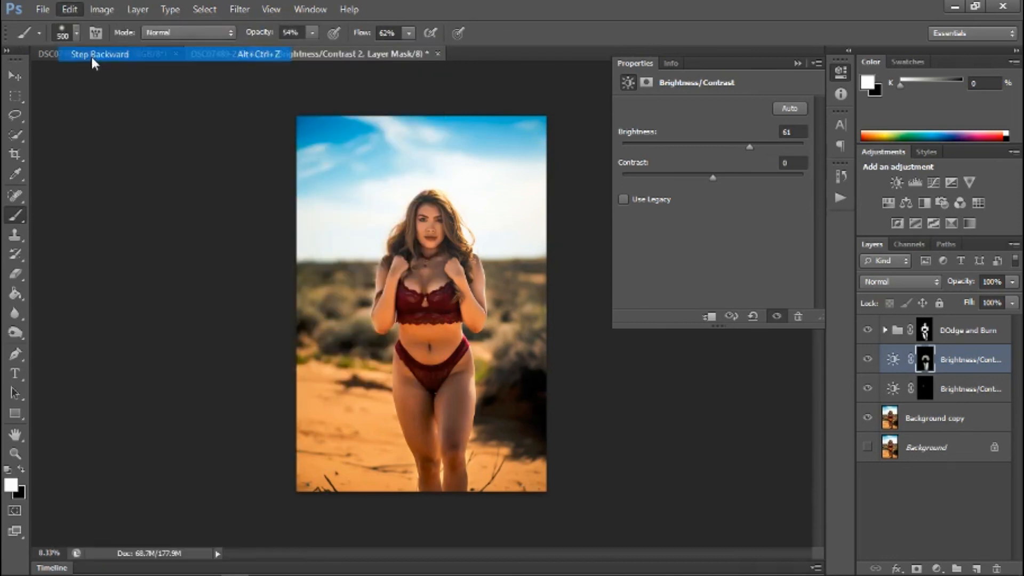
pyautogui.click(70, 9)
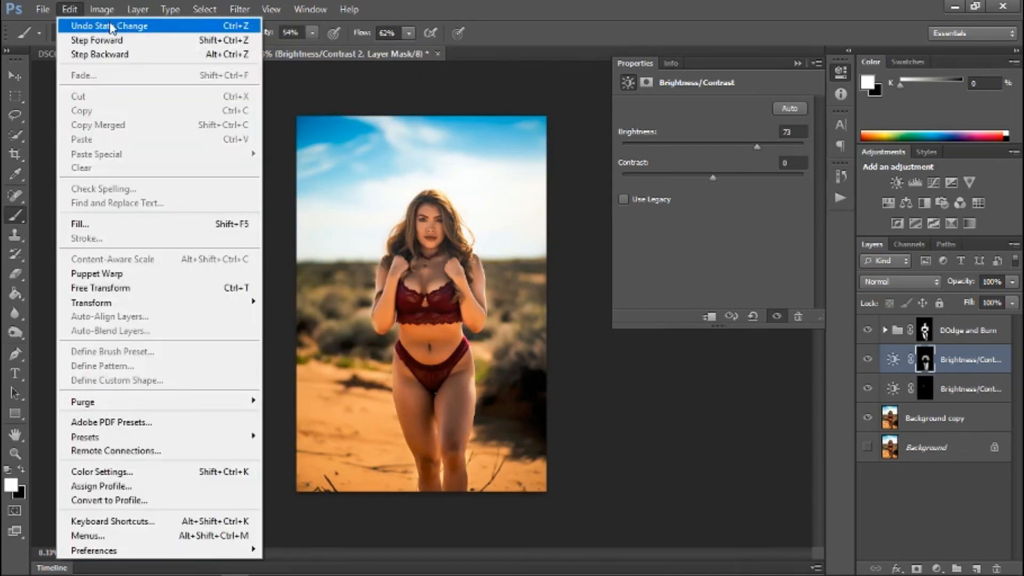
pyautogui.click(102, 60)
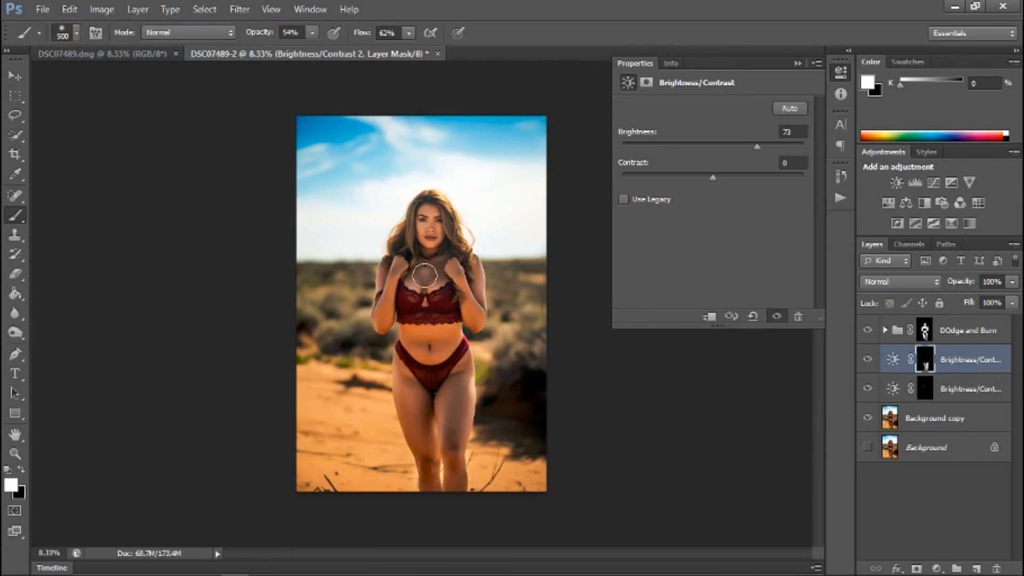
# Paint the mask white over the upper chest and set the adjustment to Brightness 94 and Contrast 1.
pyautogui.moveTo(431, 263); pyautogui.dragTo(414, 270)
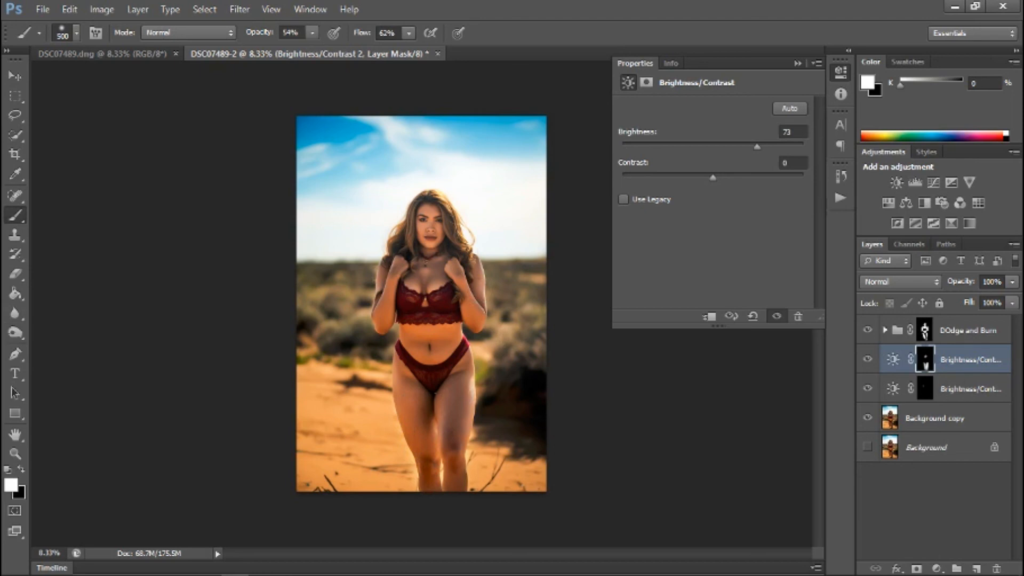
pyautogui.hotkey('ctrl', '+')
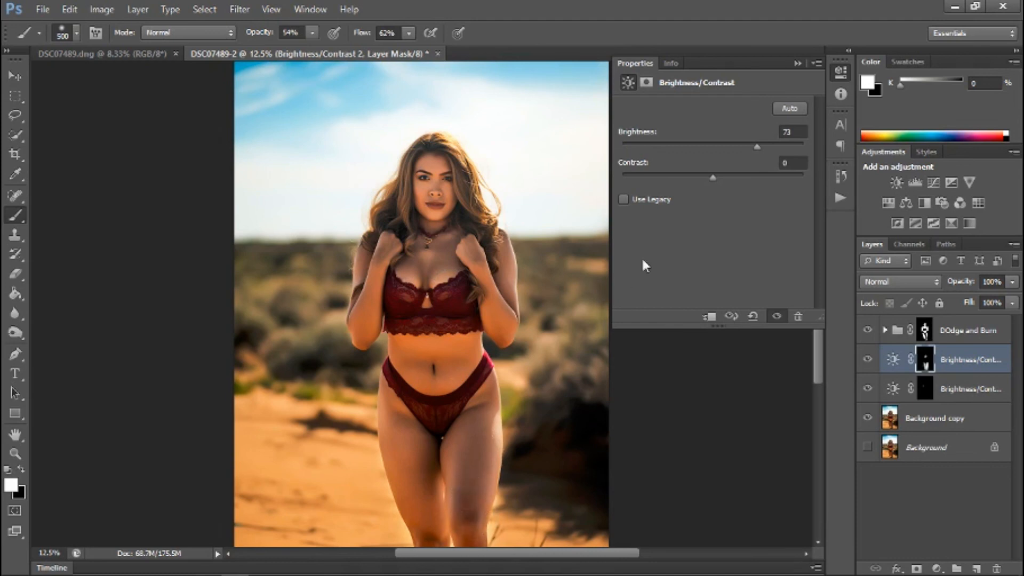
pyautogui.moveTo(712, 177); pyautogui.dragTo(744, 182)
pyautogui.moveTo(762, 145); pyautogui.dragTo(769, 146)
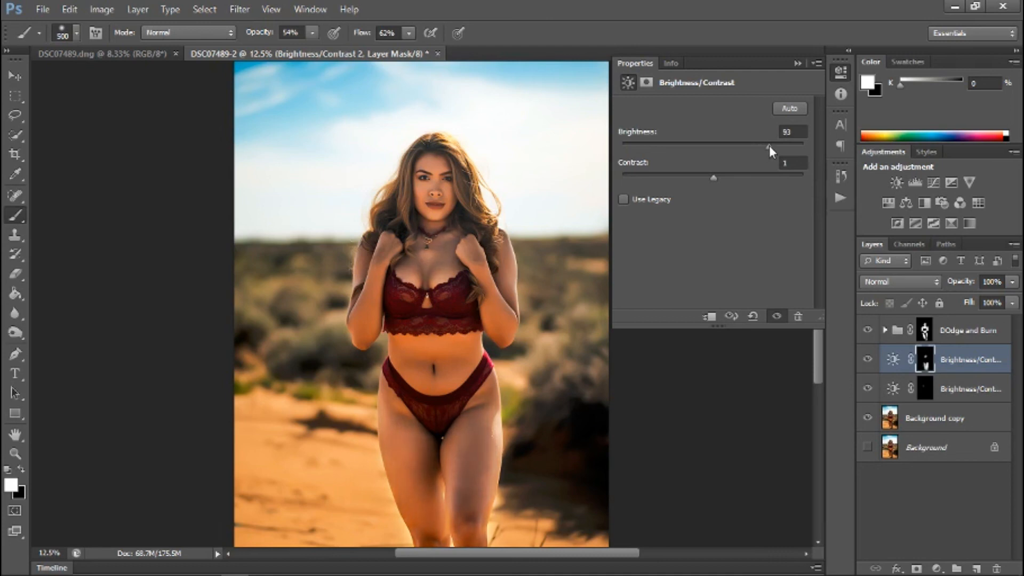
pyautogui.moveTo(767, 145); pyautogui.dragTo(770, 144)
# Try painting the mask white over the stomach with a size 300 brush, and undo the last stroke.
pyautogui.press(']')
pyautogui.press(']')
pyautogui.press(']')
pyautogui.press(']')
pyautogui.press(']')
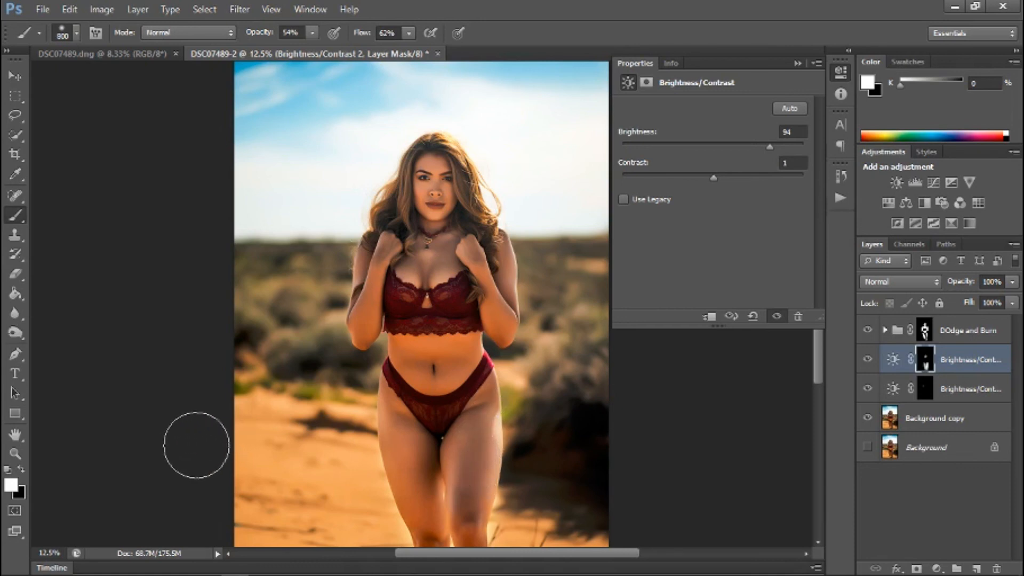
pyautogui.press('[')
pyautogui.press('[')
pyautogui.press('[')
pyautogui.press('[')
pyautogui.press('[')
pyautogui.press('[')
pyautogui.press('[')
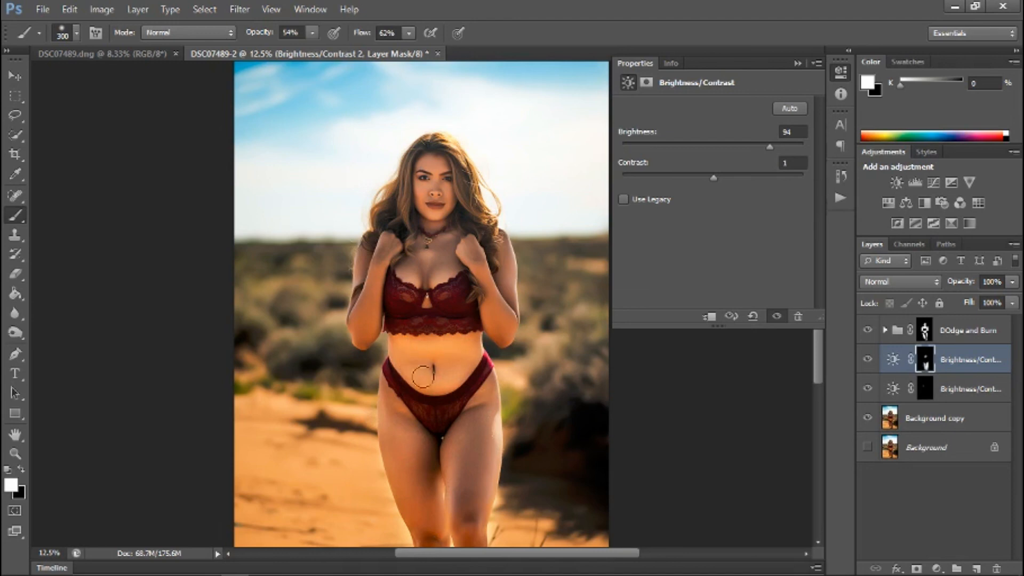
pyautogui.click(101, 10)
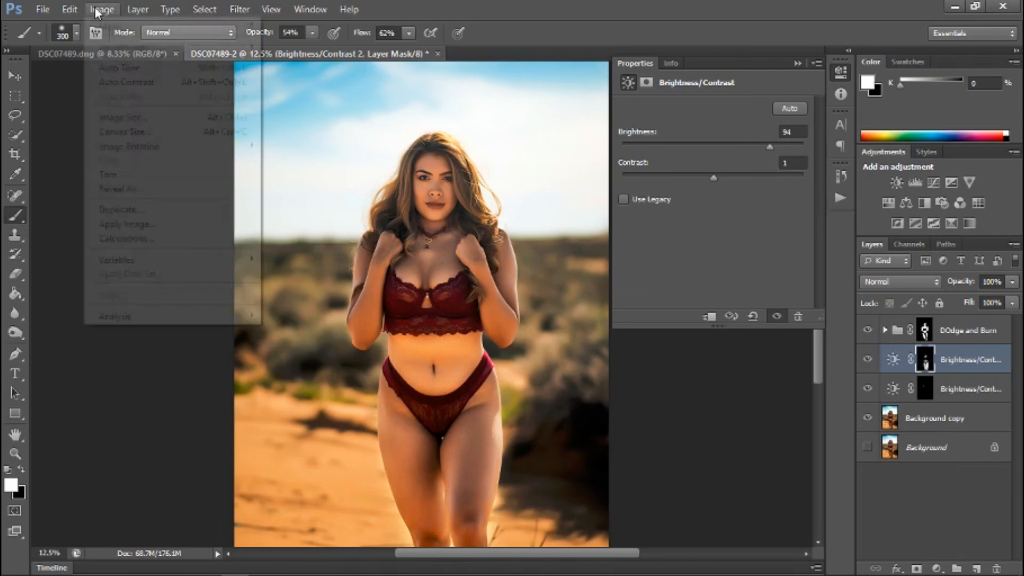
pyautogui.moveTo(68, 11)
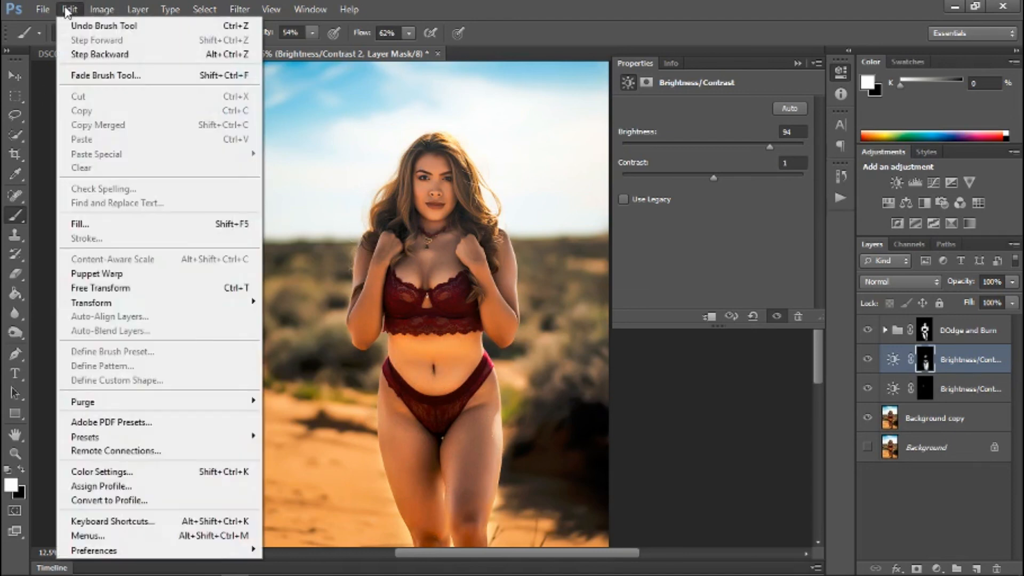
pyautogui.click(82, 59)
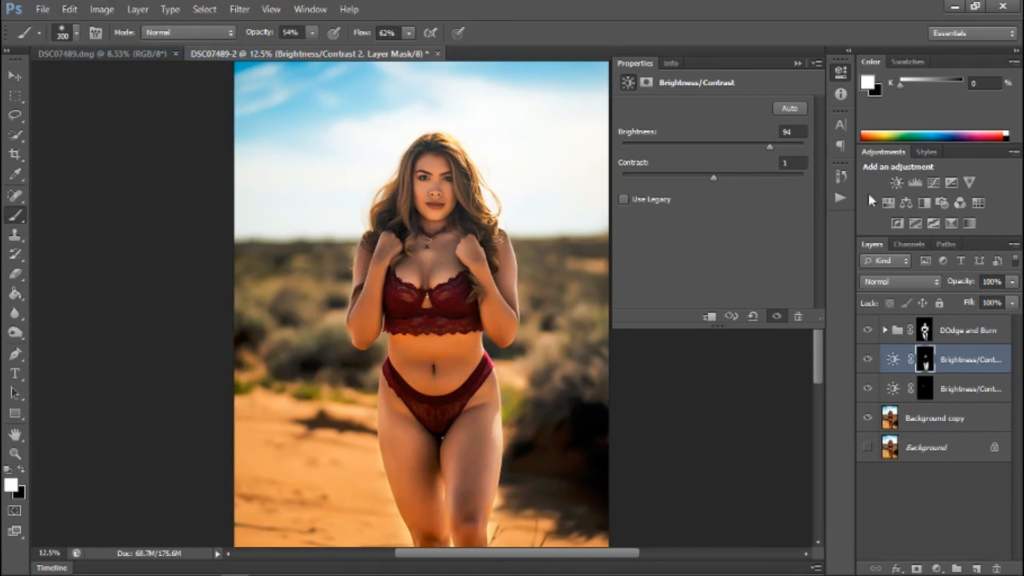
# Collapse the adjustment's properties and examine the brightening over the whole figure down to the legs.
pyautogui.click(796, 63)
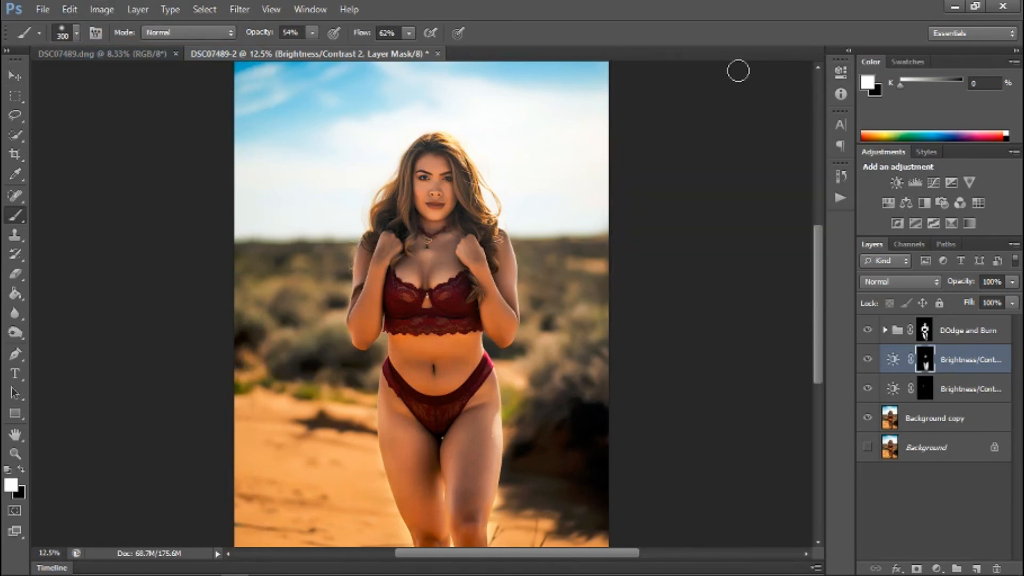
pyautogui.scroll(-3, 696, 341)
pyautogui.scroll(2, 709, 373)
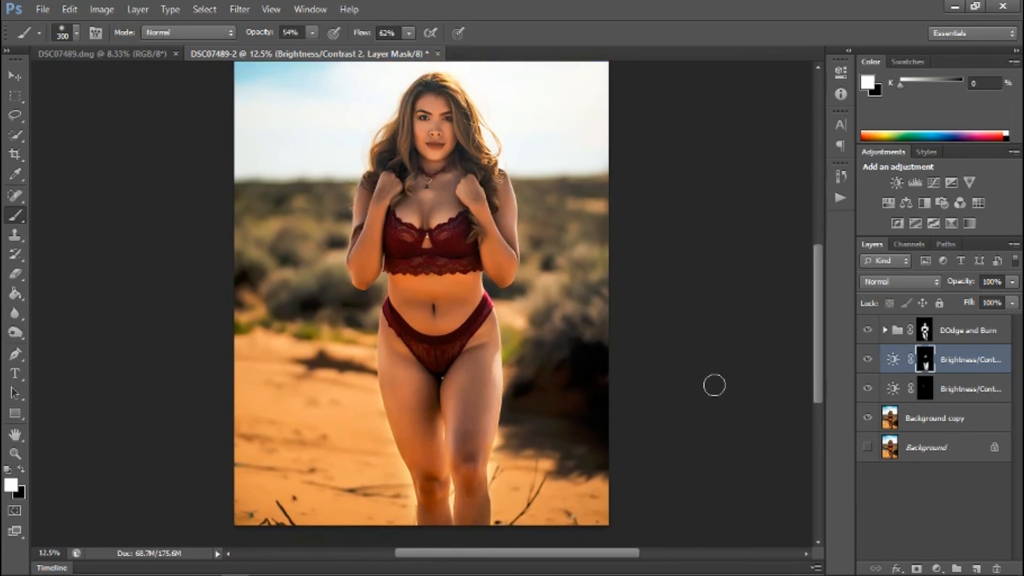